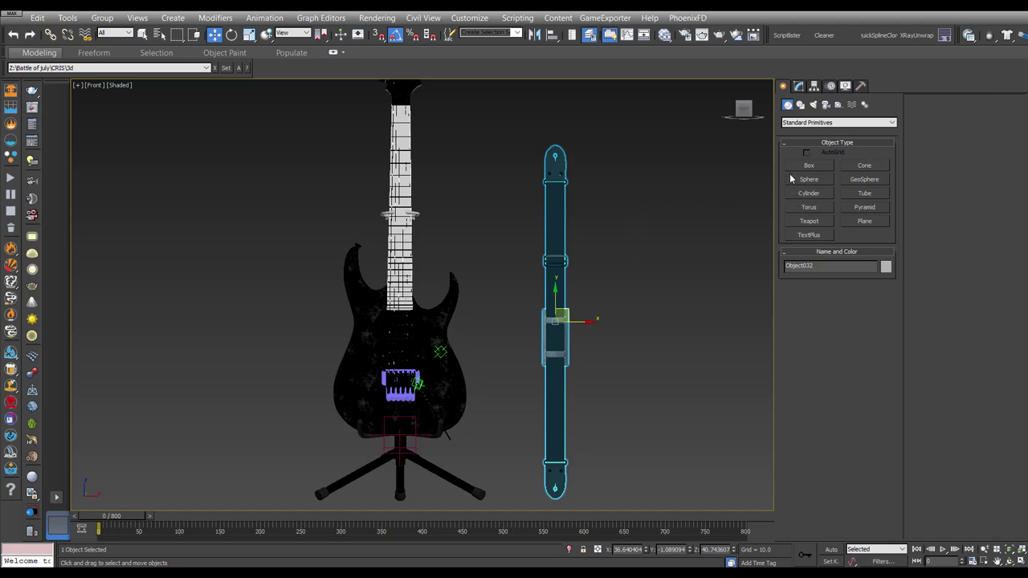
# Step: Inspect the strap and guitar with edged faces on, then return to the front view
pyautogui.scroll(1, 592, 206)
pyautogui.scroll(1, 562, 241)
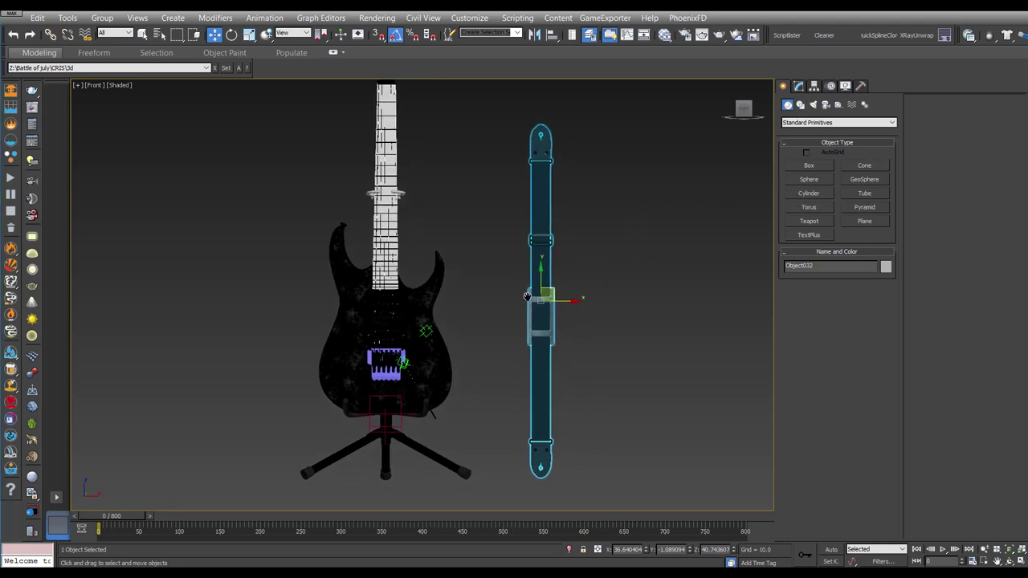
pyautogui.scroll(2, 467, 266)
pyautogui.scroll(3, 472, 251)
pyautogui.scroll(-3, 472, 251)
pyautogui.press('F4')
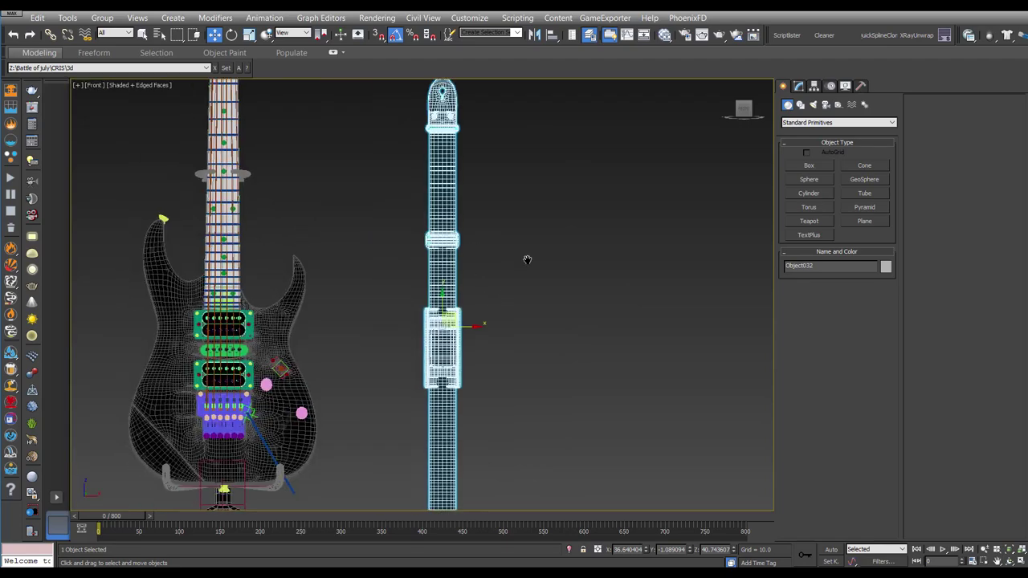
pyautogui.moveTo(525, 257)
pyautogui.mouseDown(button='middle')
pyautogui.moveTo(571, 271)
pyautogui.moveTo(572, 295)
pyautogui.mouseUp(button='middle')
pyautogui.scroll(3, 571, 270)
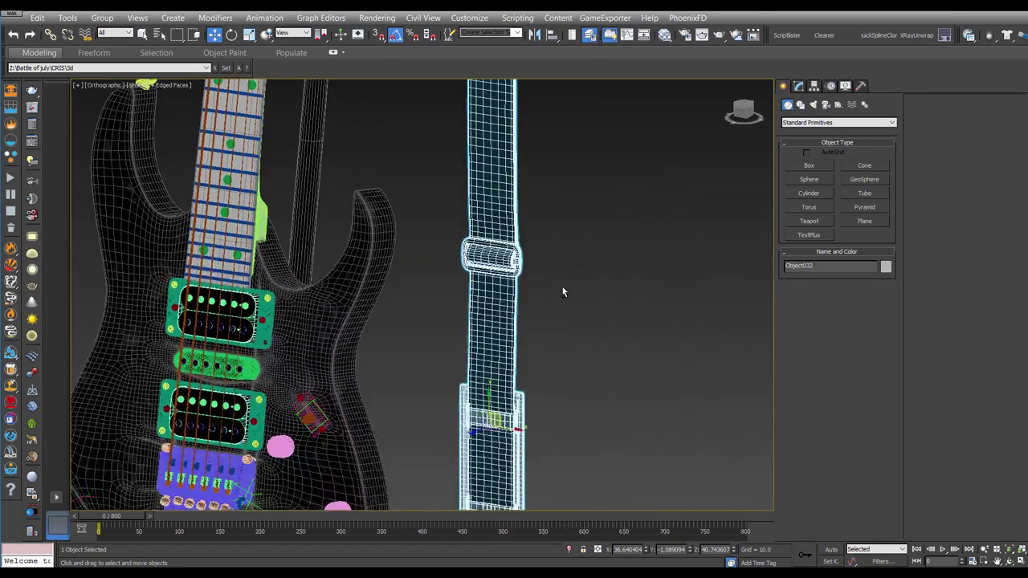
pyautogui.scroll(3, 548, 266)
pyautogui.press('F4')
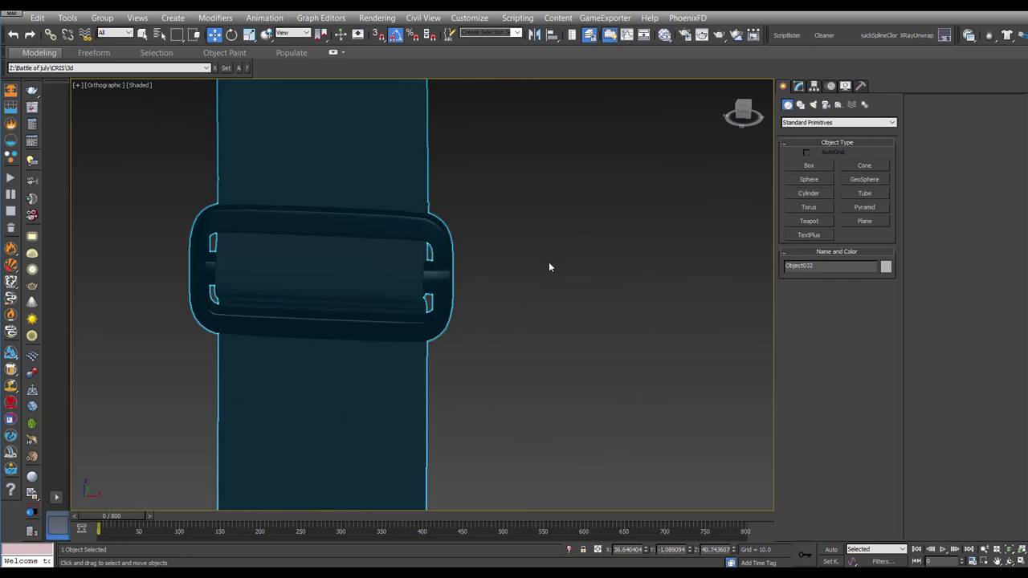
pyautogui.scroll(-5, 548, 266)
pyautogui.scroll(-3, 548, 266)
pyautogui.press('f')
# Step: Verify System Unit Setup reads 1 Unit = 1.0 Centimeters and close both units dialogs
pyautogui.click(469, 17)
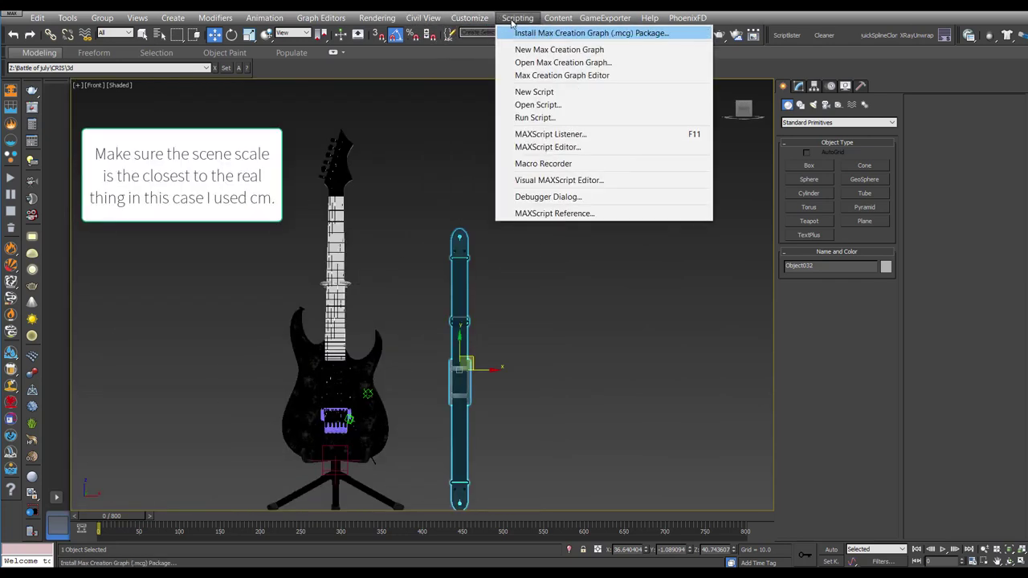
pyautogui.click(485, 166)
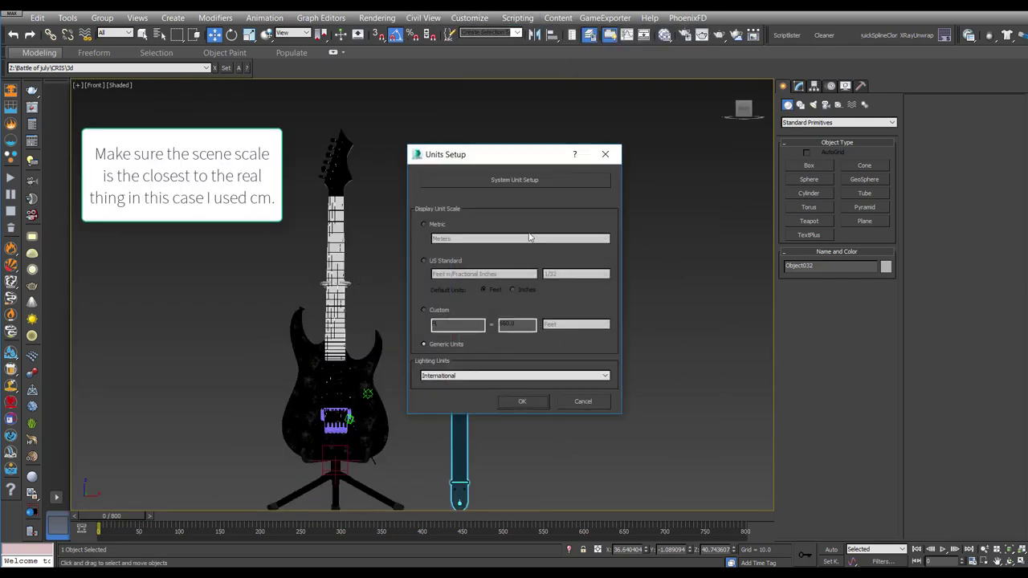
pyautogui.click(518, 180)
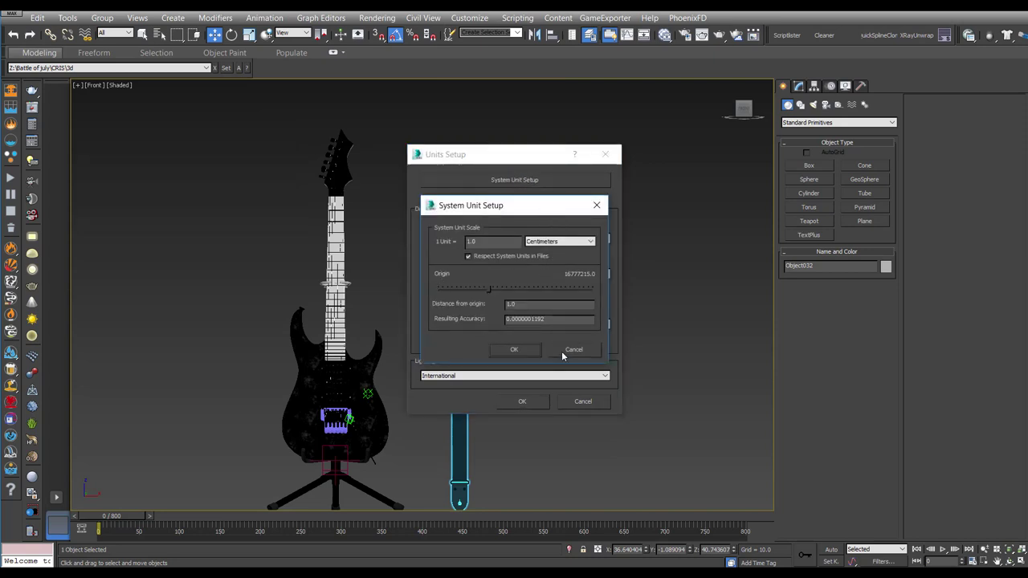
pyautogui.click(562, 353)
pyautogui.click(522, 402)
pyautogui.click(864, 220)
# Step: Draw a plane covering the strap top to bottom and align it to the strap
pyautogui.moveTo(448, 385); pyautogui.dragTo(459, 361, button='middle')
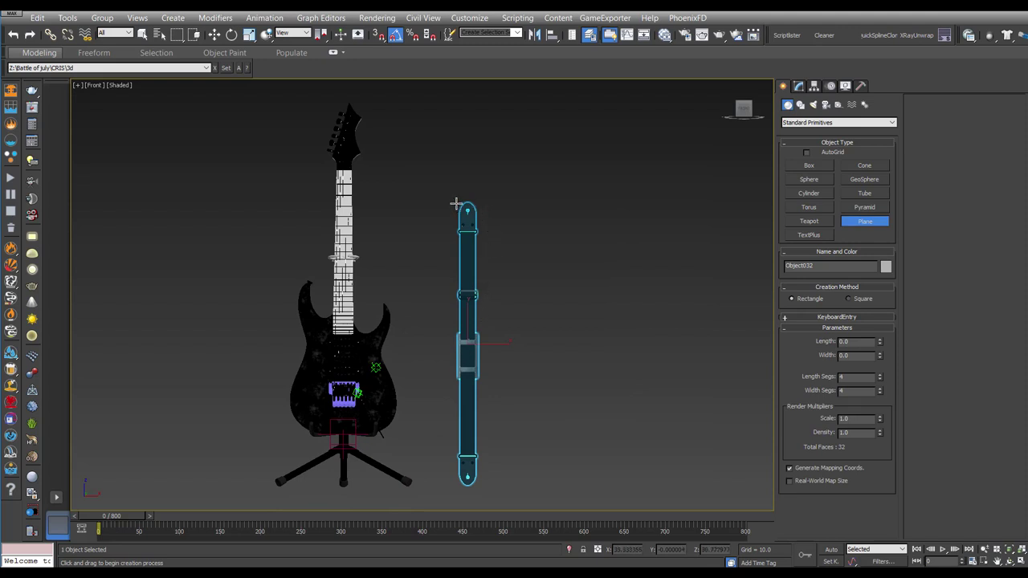
pyautogui.moveTo(455, 204); pyautogui.dragTo(479, 483)
pyautogui.press('w')
pyautogui.hotkey('alt', 'a')
pyautogui.click(467, 337)
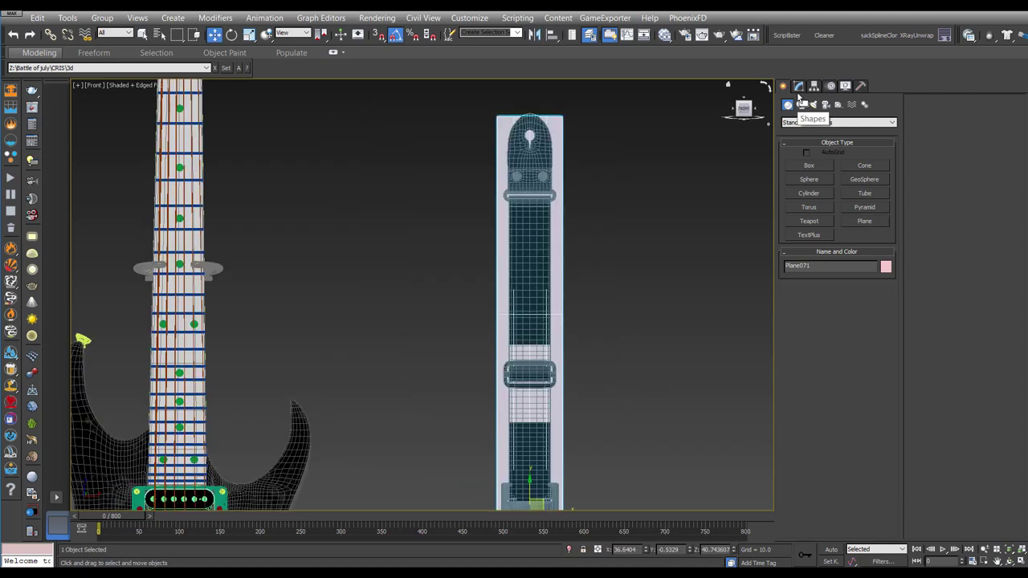
# Step: Give the plane 3 width segments, Width 5.375897 and Length 80.730286
pyautogui.click(797, 86)
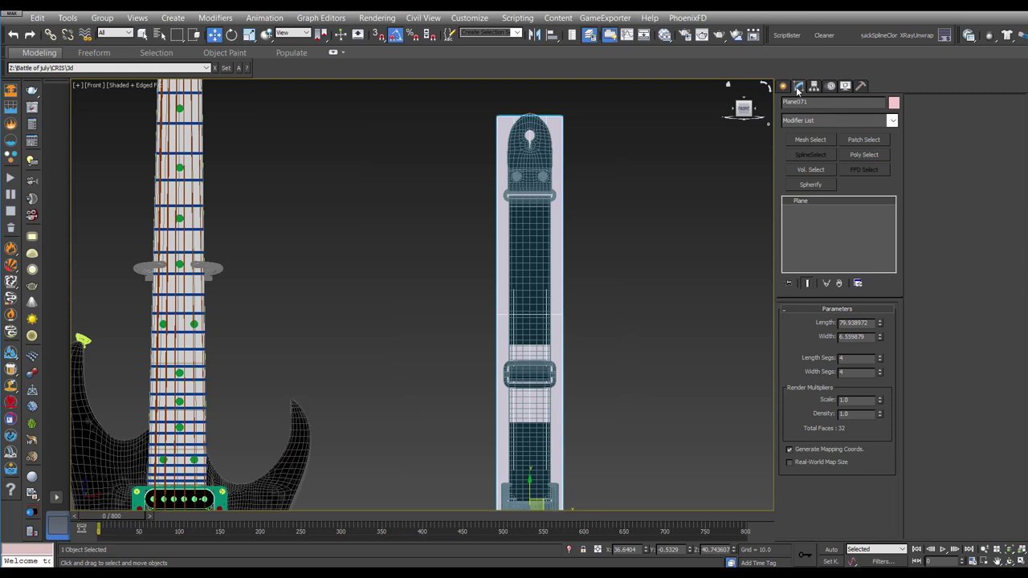
pyautogui.click(879, 374)
pyautogui.click(879, 374)
pyautogui.click(879, 374)
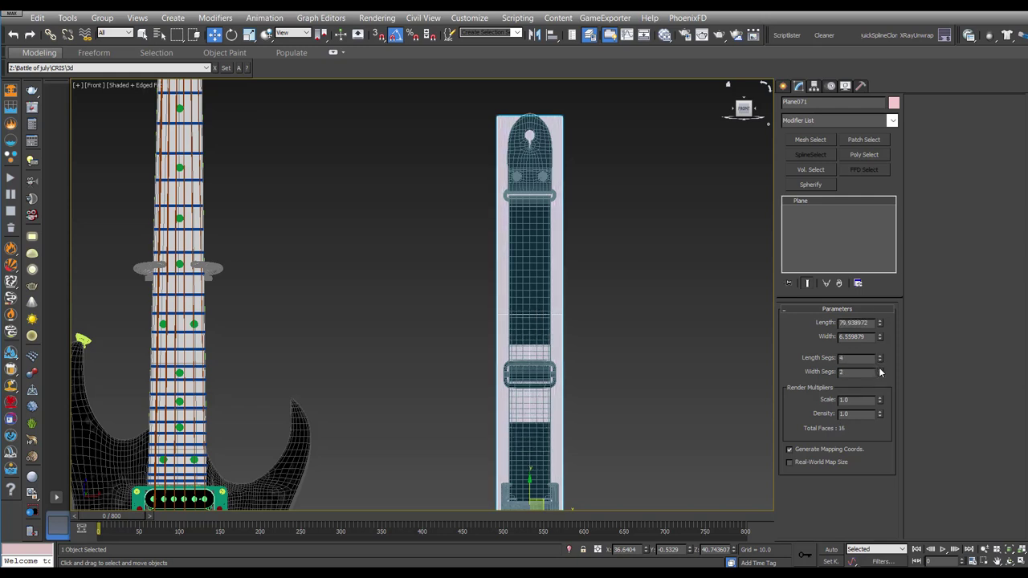
pyautogui.click(879, 370)
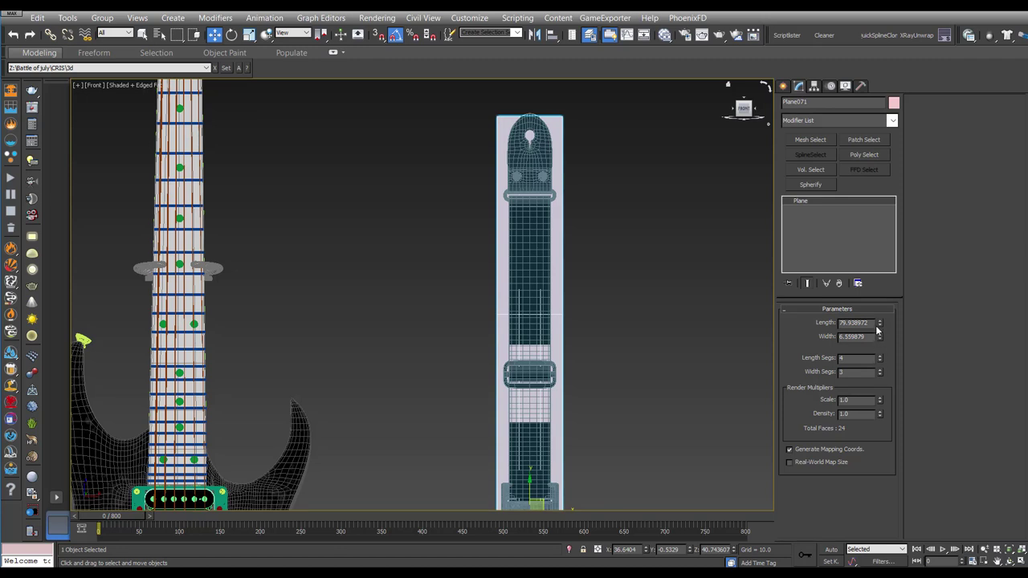
pyautogui.moveTo(879, 343); pyautogui.dragTo(881, 348)
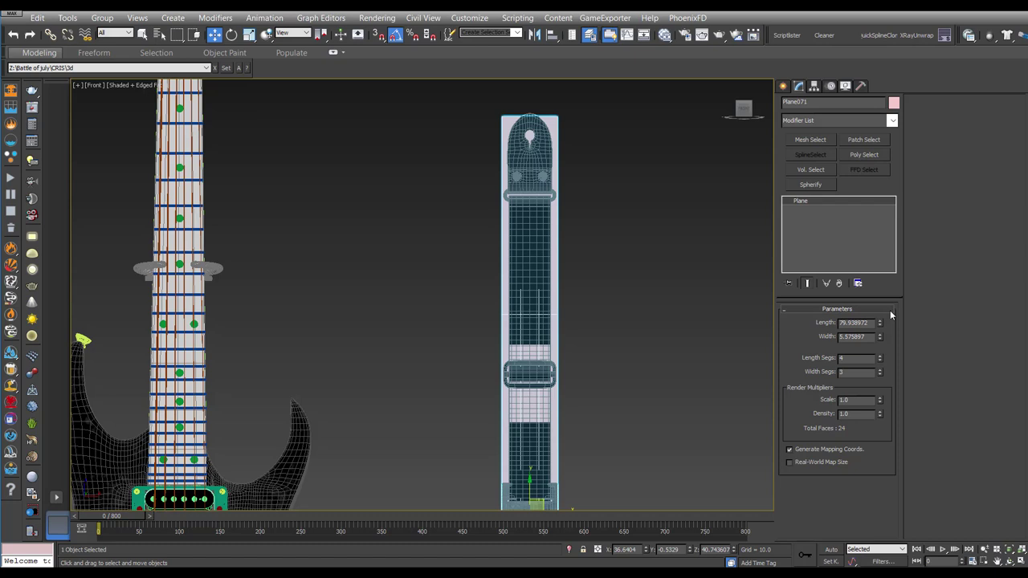
pyautogui.moveTo(879, 323); pyautogui.dragTo(879, 323)
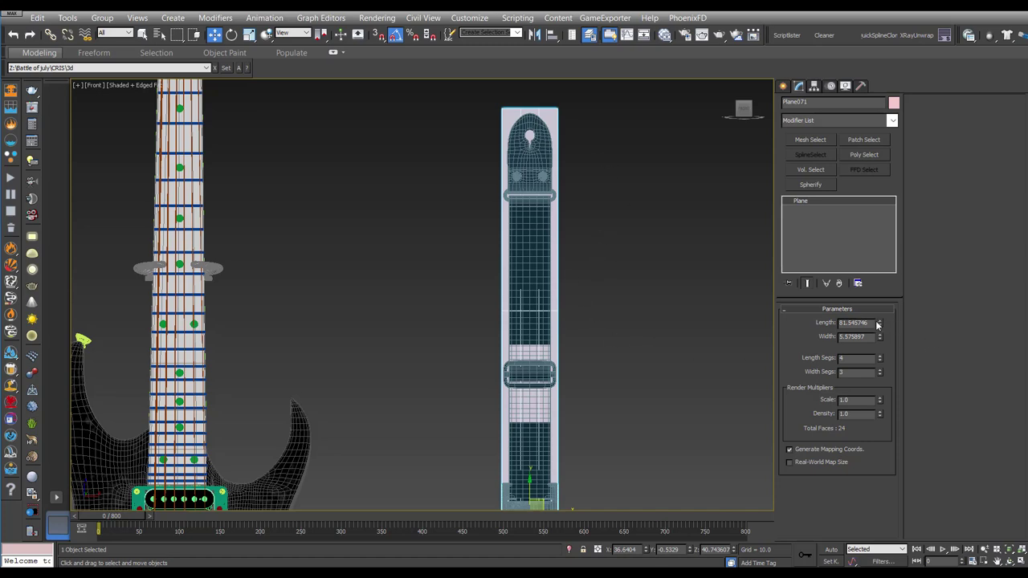
pyautogui.moveTo(882, 330); pyautogui.dragTo(881, 331)
pyautogui.press('z')
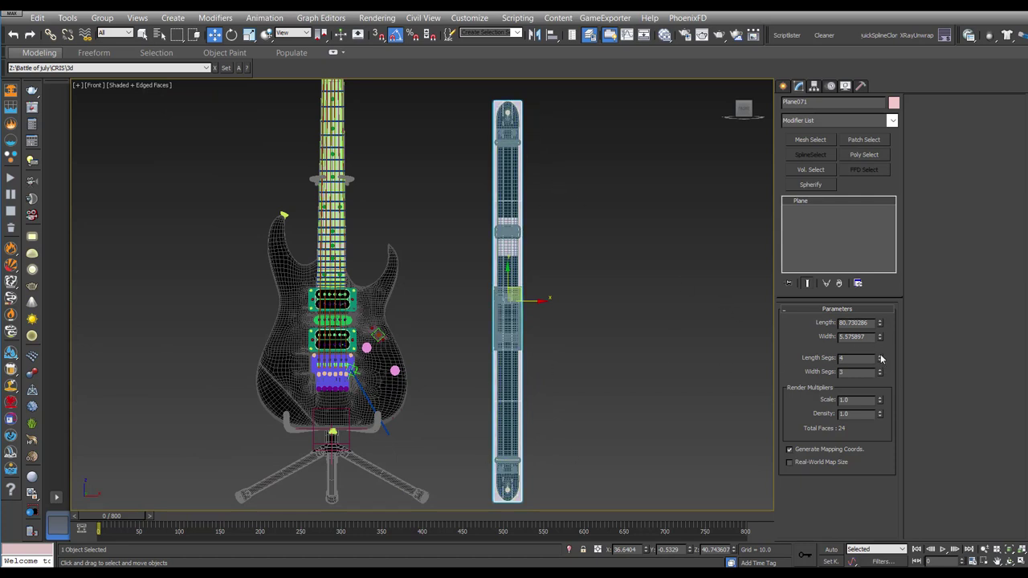
# Step: Raise the plane's Length Segs and check the subdivision in wireframe
pyautogui.moveTo(880, 358); pyautogui.dragTo(881, 331)
pyautogui.scroll(3, 486, 280)
pyautogui.scroll(1, 488, 284)
pyautogui.scroll(1, 574, 324)
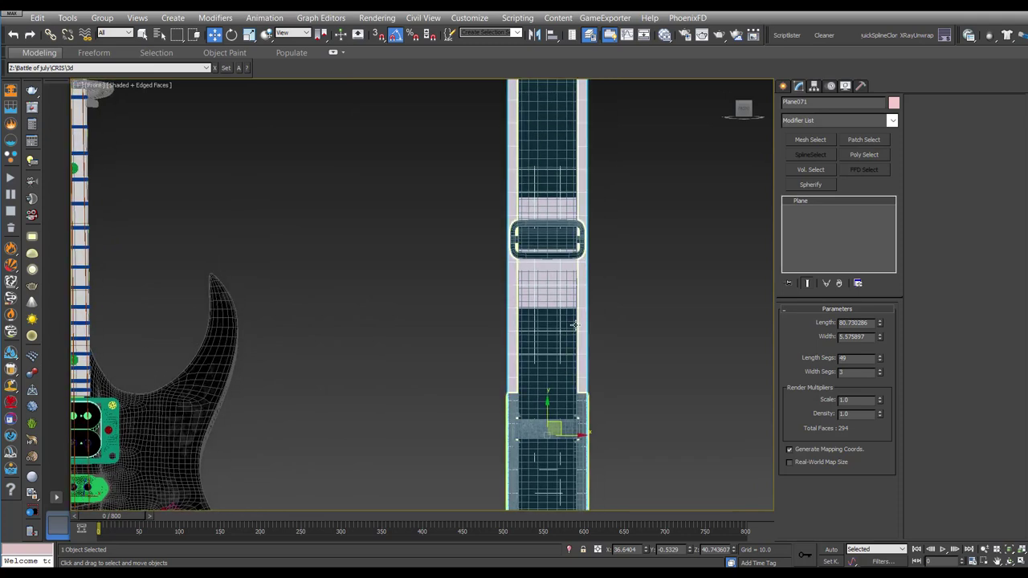
pyautogui.press('F3')
pyautogui.scroll(2, 600, 252)
pyautogui.scroll(1, 591, 348)
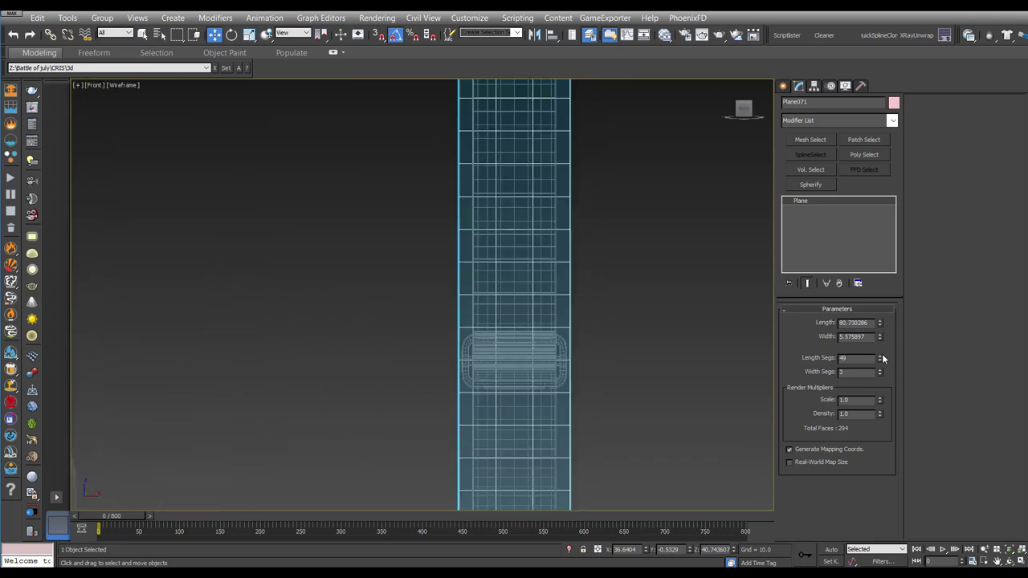
# Step: Settle Length Segs at 50, giving a 50 × 3 plane of 300 faces
pyautogui.moveTo(878, 361); pyautogui.dragTo(880, 361)
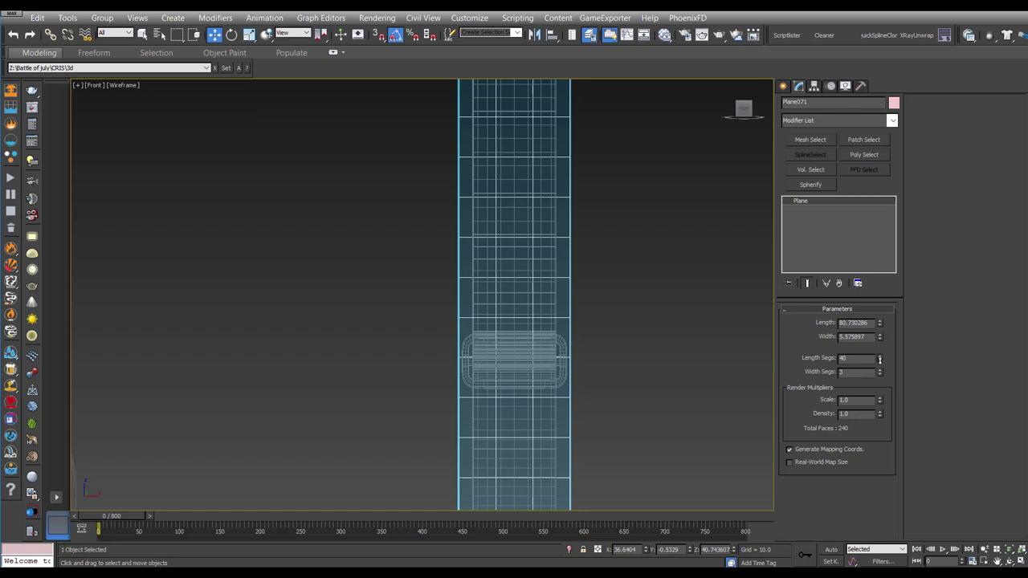
pyautogui.scroll(-2, 541, 254)
pyautogui.scroll(-2, 541, 255)
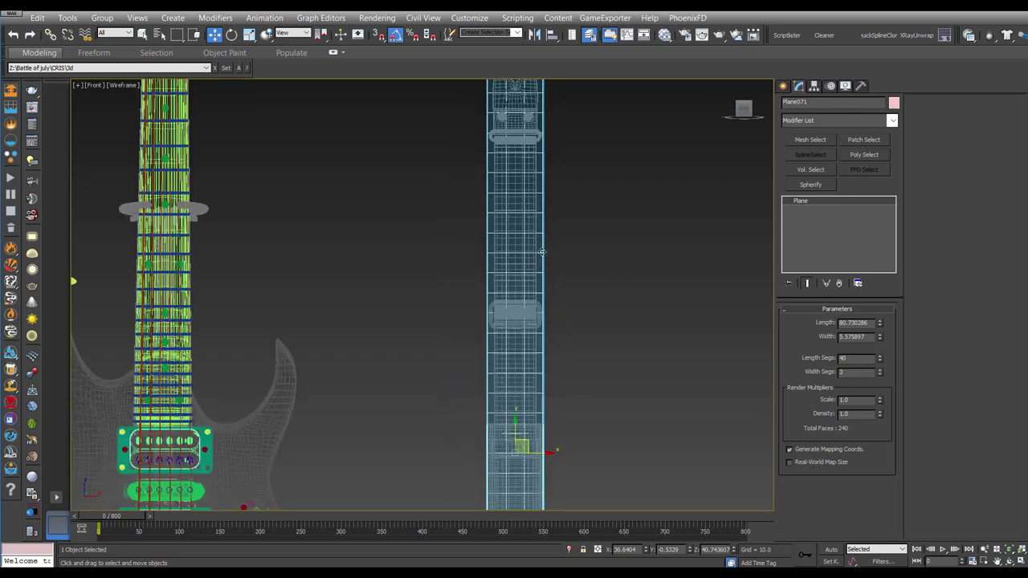
pyautogui.scroll(-2, 566, 282)
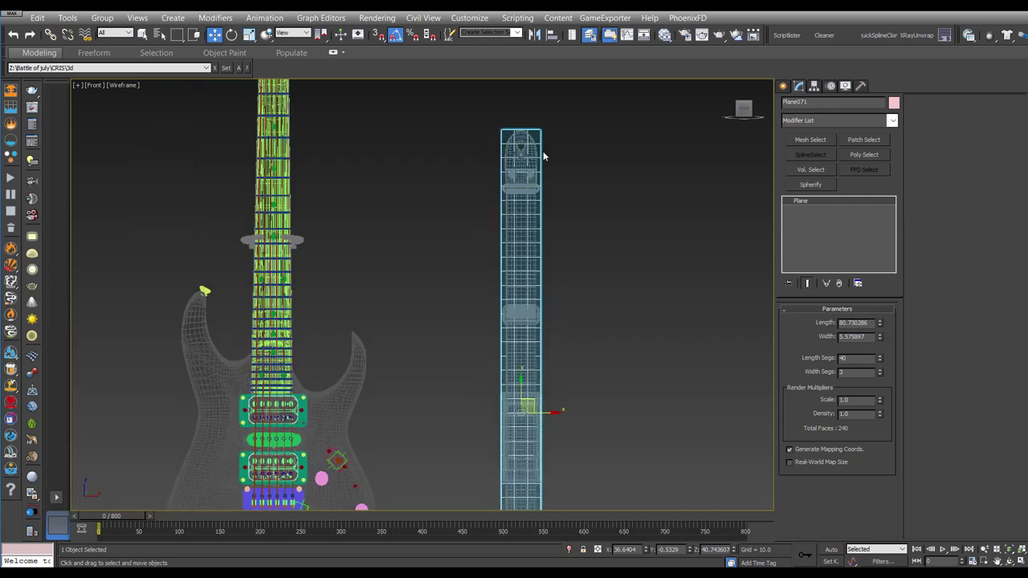
pyautogui.scroll(3, 627, 259)
pyautogui.scroll(2, 592, 248)
pyautogui.scroll(1, 586, 259)
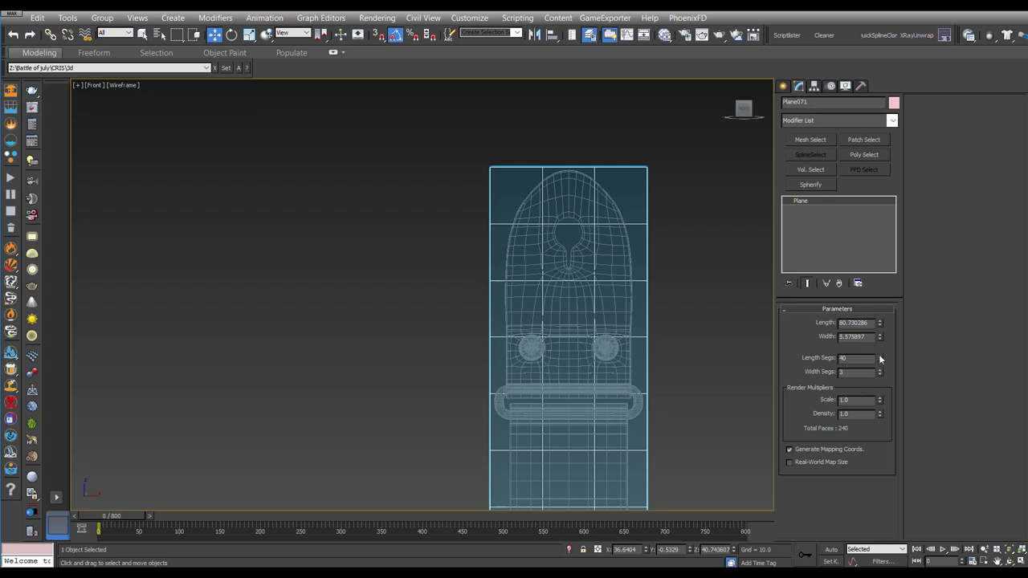
pyautogui.moveTo(878, 354); pyautogui.dragTo(879, 355)
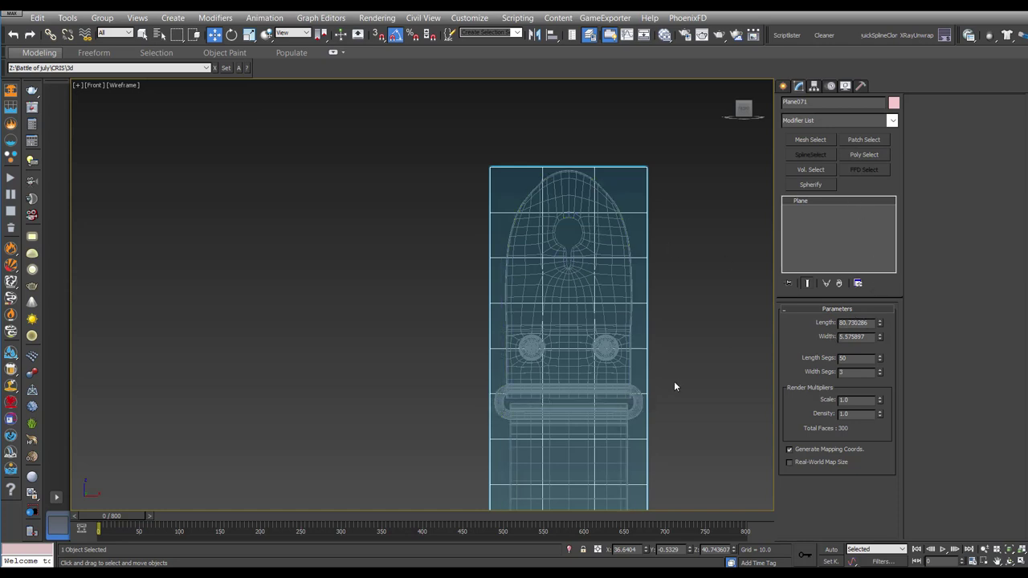
pyautogui.click(782, 86)
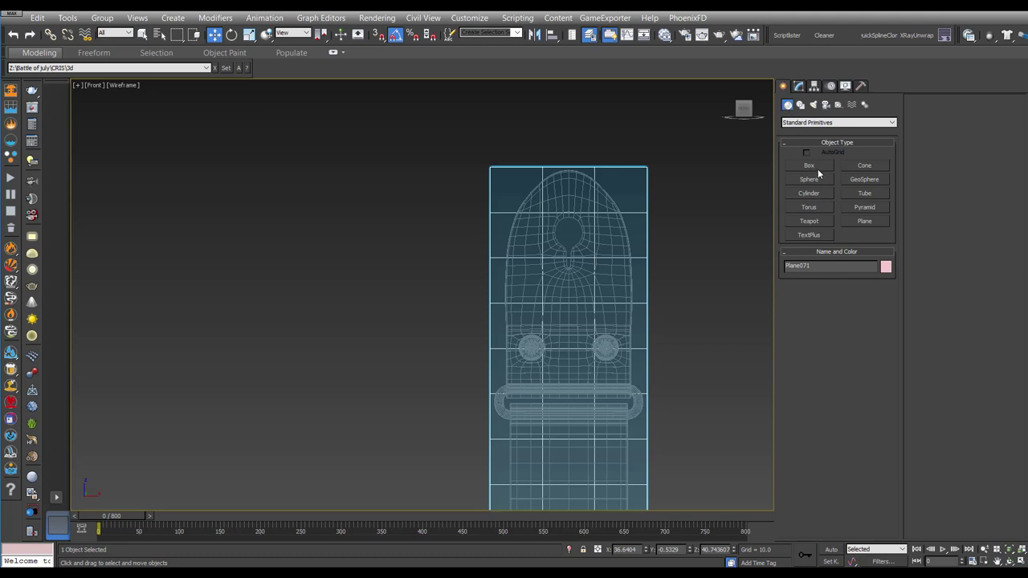
# Step: Draw a box over the strap's end clip
pyautogui.click(815, 167)
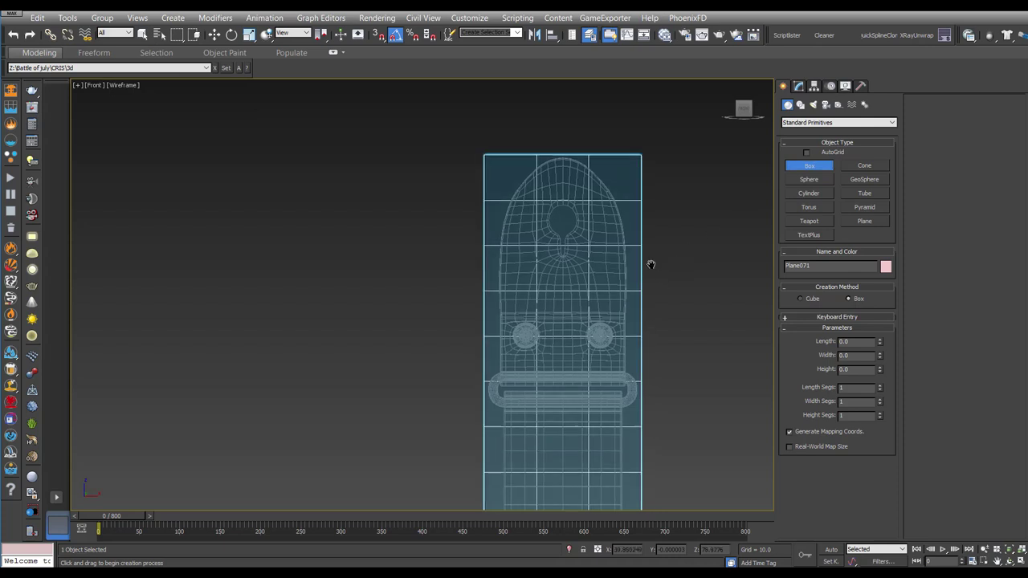
pyautogui.moveTo(651, 264); pyautogui.dragTo(643, 294, button='middle')
pyautogui.moveTo(536, 345); pyautogui.dragTo(522, 315, button='middle')
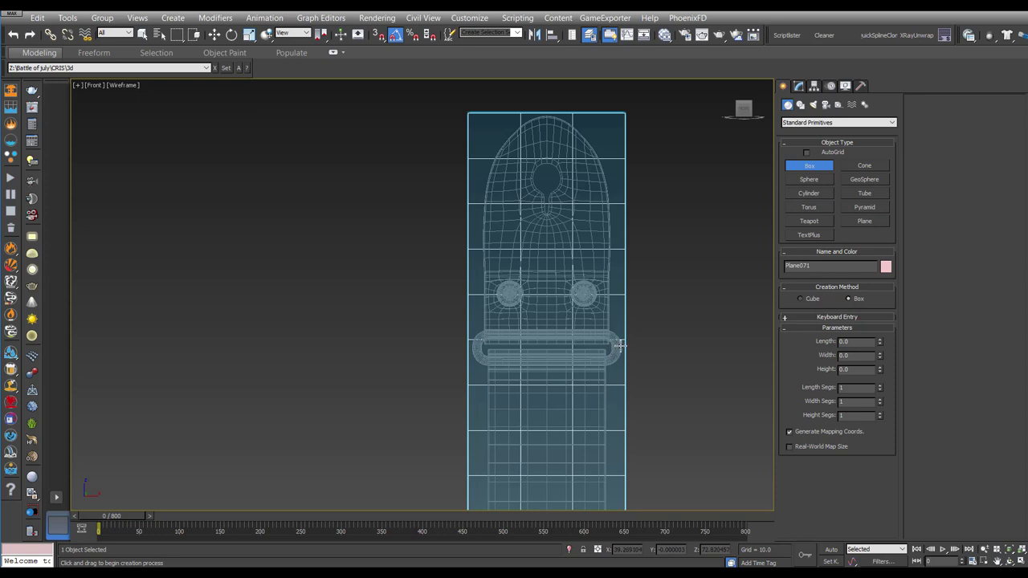
pyautogui.moveTo(628, 348); pyautogui.dragTo(468, 245)
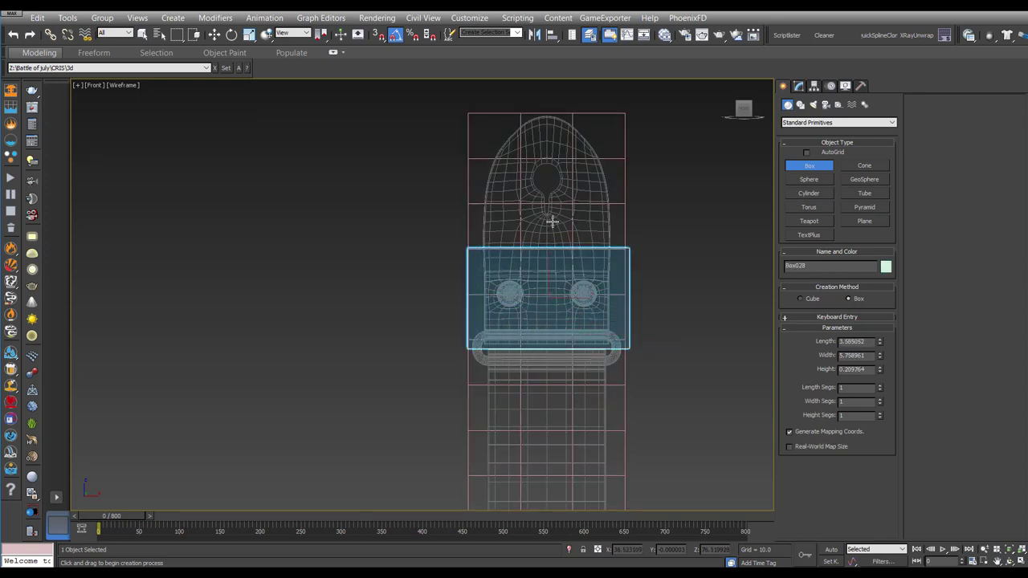
pyautogui.rightClick(664, 190)
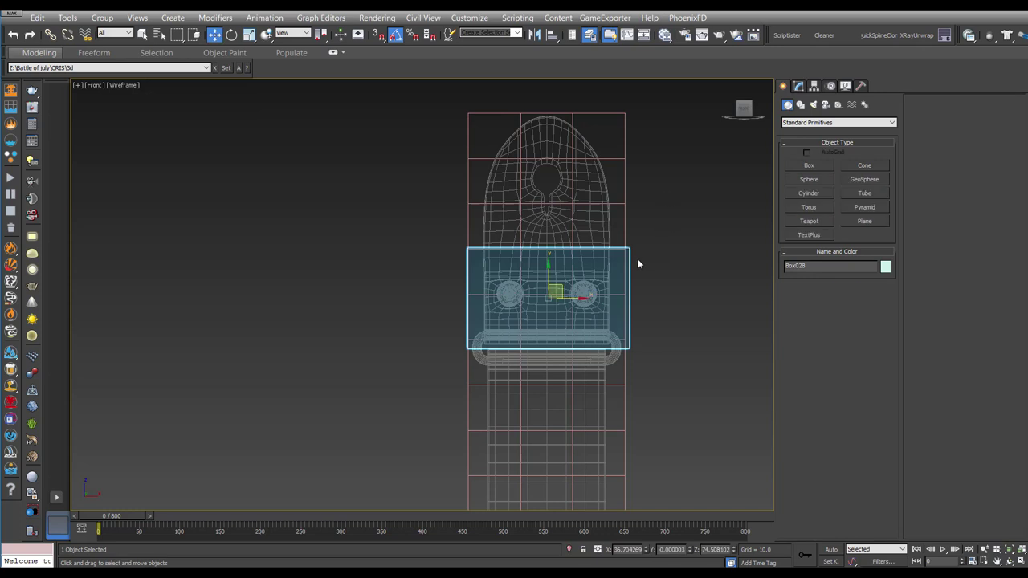
# Step: In the Left view, rotate the box 90° to lie horizontal and move it down beside the clip
pyautogui.press('l')
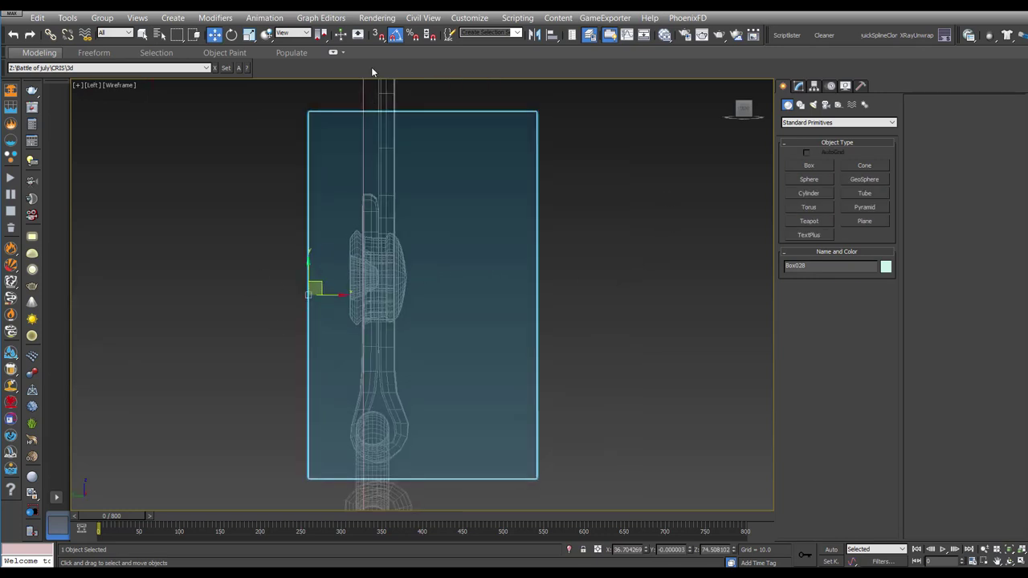
pyautogui.click(232, 35)
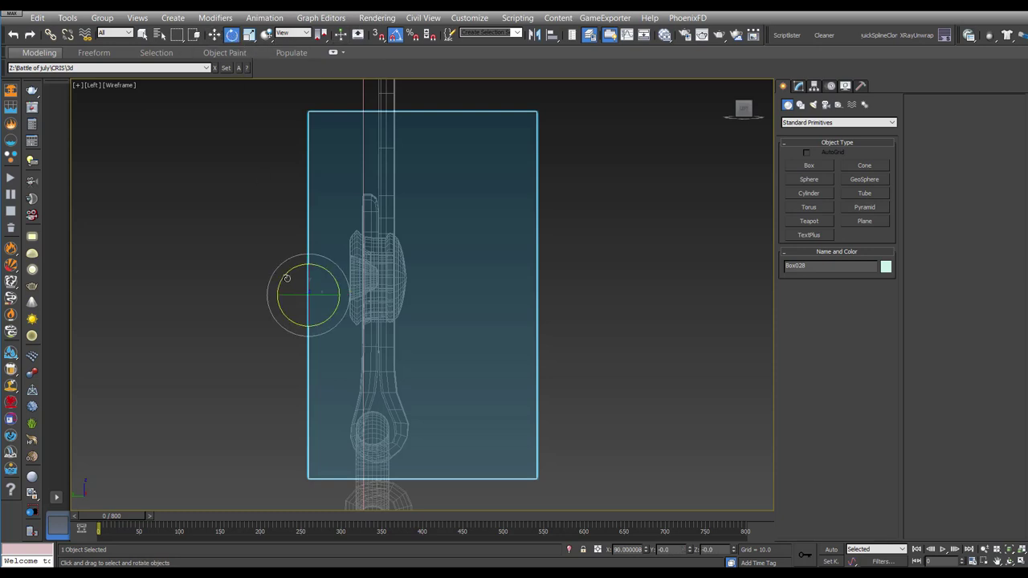
pyautogui.moveTo(287, 277); pyautogui.dragTo(308, 290)
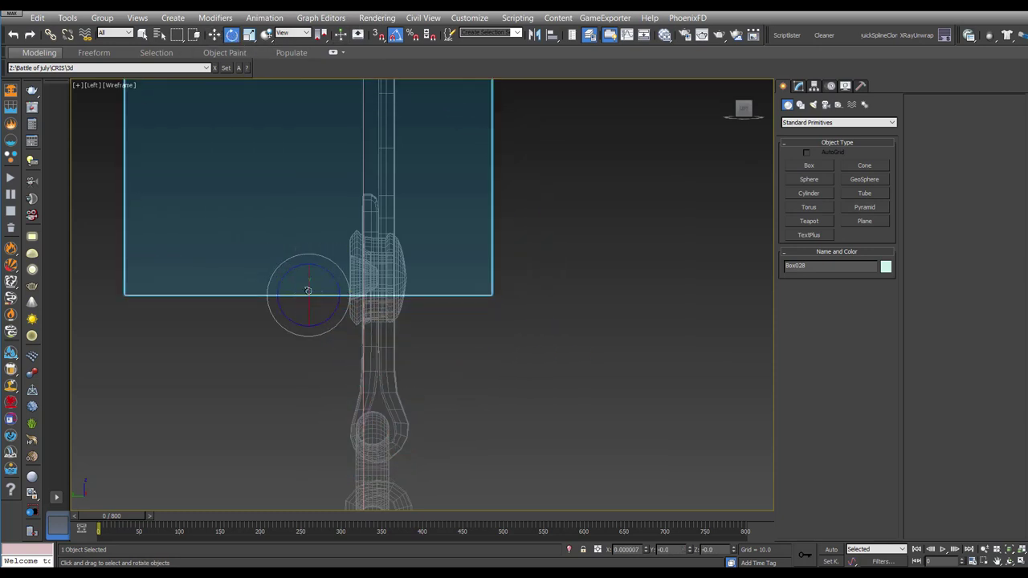
pyautogui.press('w')
pyautogui.moveTo(321, 286); pyautogui.dragTo(388, 417)
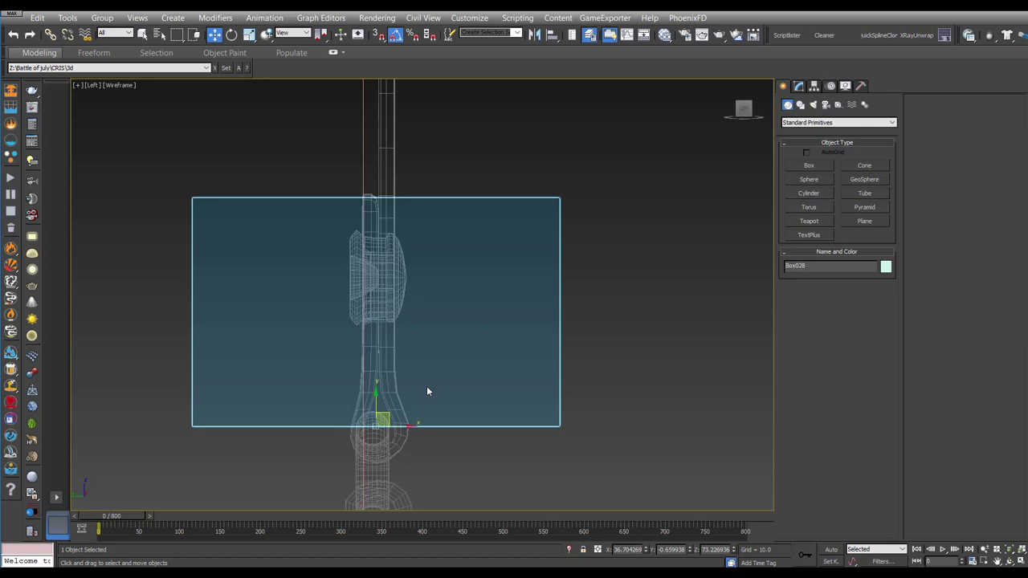
pyautogui.scroll(-3, 426, 391)
# Step: Set the box to Width 4.895117 and Length 1.912984 and lower it onto the clip section
pyautogui.keyDown('alt'); pyautogui.moveTo(427, 391); pyautogui.dragTo(480, 411, button='middle'); pyautogui.keyUp('alt')
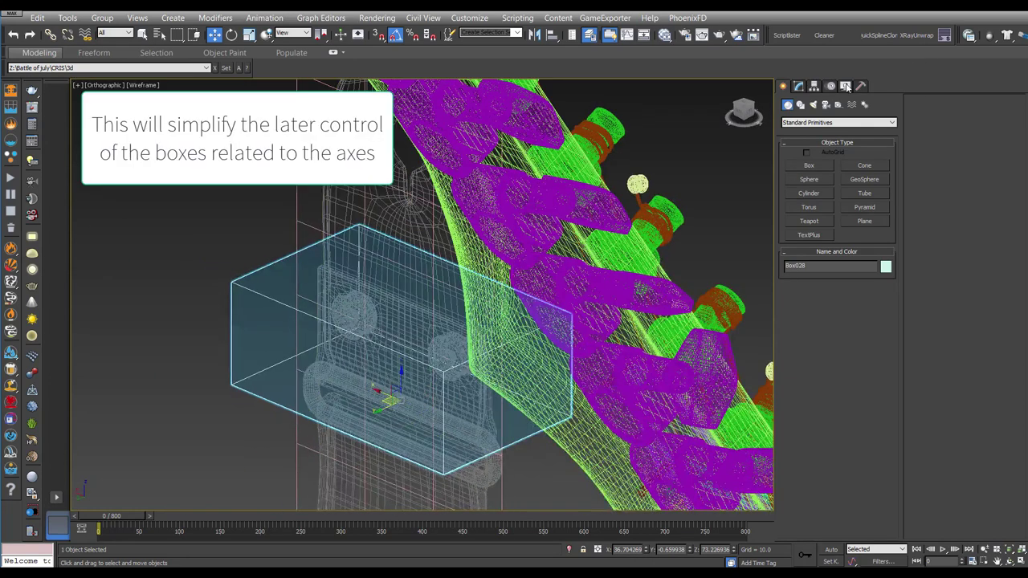
pyautogui.click(798, 89)
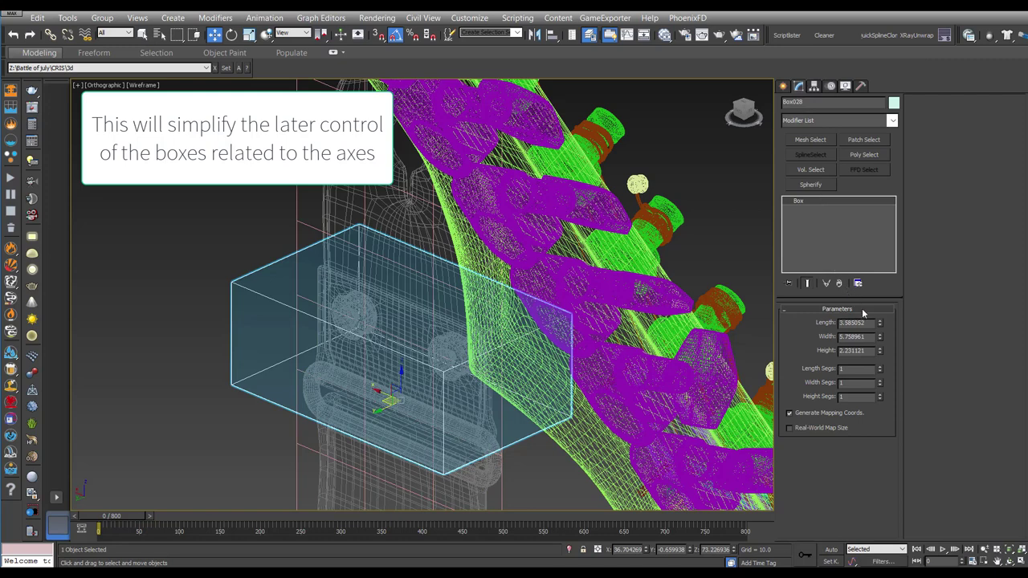
pyautogui.moveTo(880, 341); pyautogui.dragTo(880, 354)
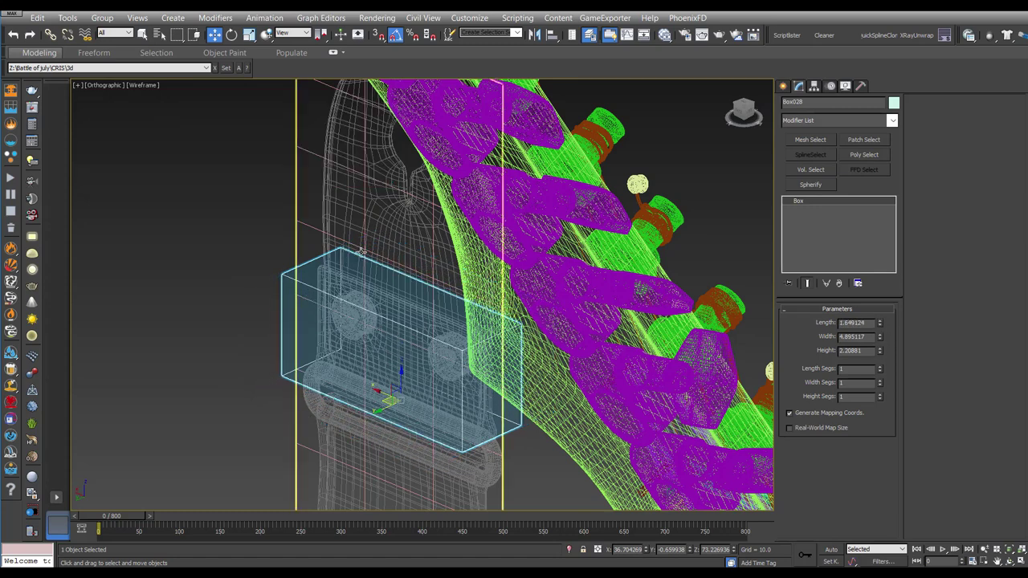
pyautogui.press('f')
pyautogui.moveTo(442, 236); pyautogui.dragTo(536, 231, button='middle')
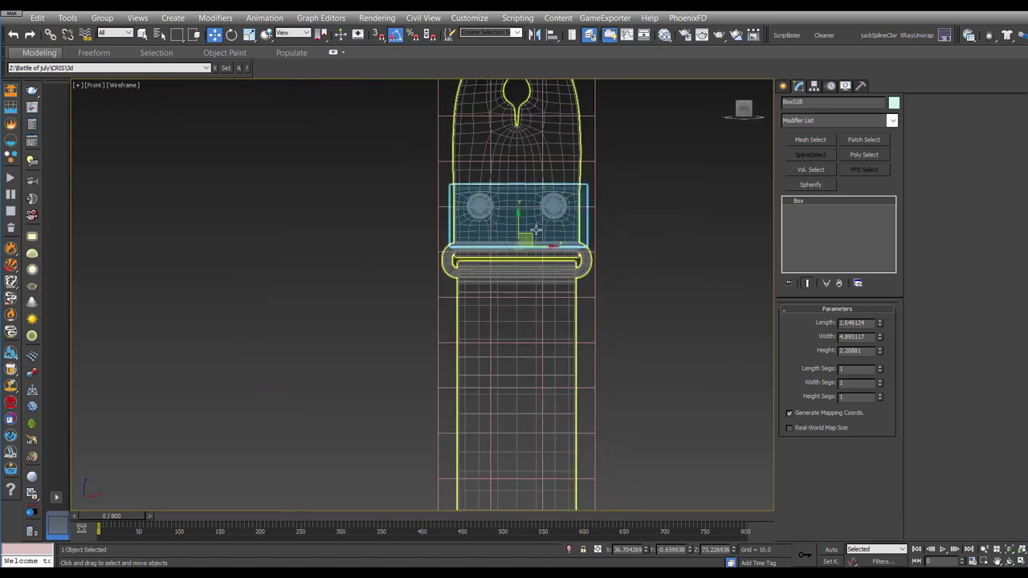
pyautogui.scroll(3, 535, 231)
pyautogui.moveTo(500, 241); pyautogui.dragTo(497, 295)
pyautogui.moveTo(771, 259); pyautogui.dragTo(744, 286, button='middle')
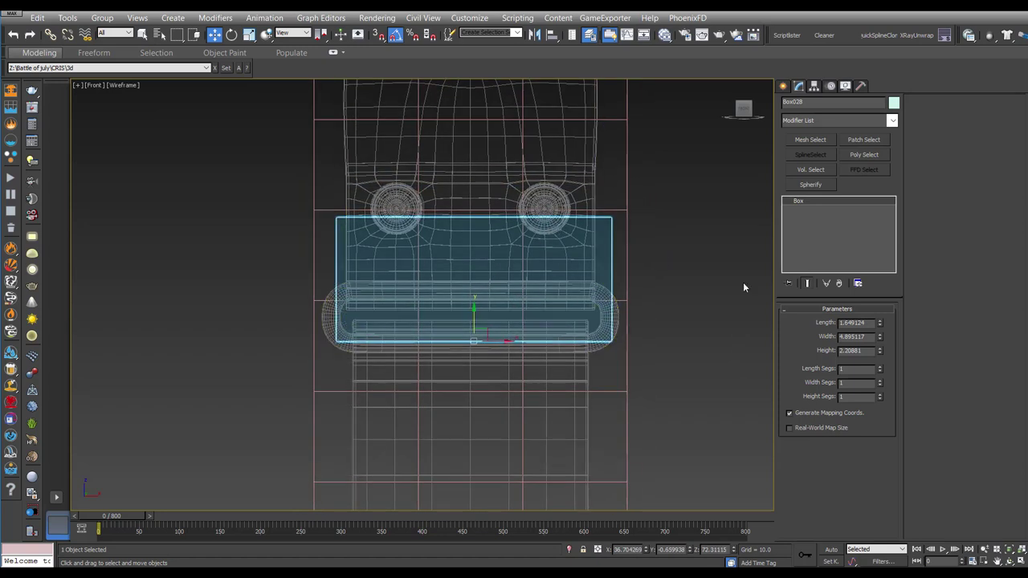
pyautogui.scroll(-2, 561, 313)
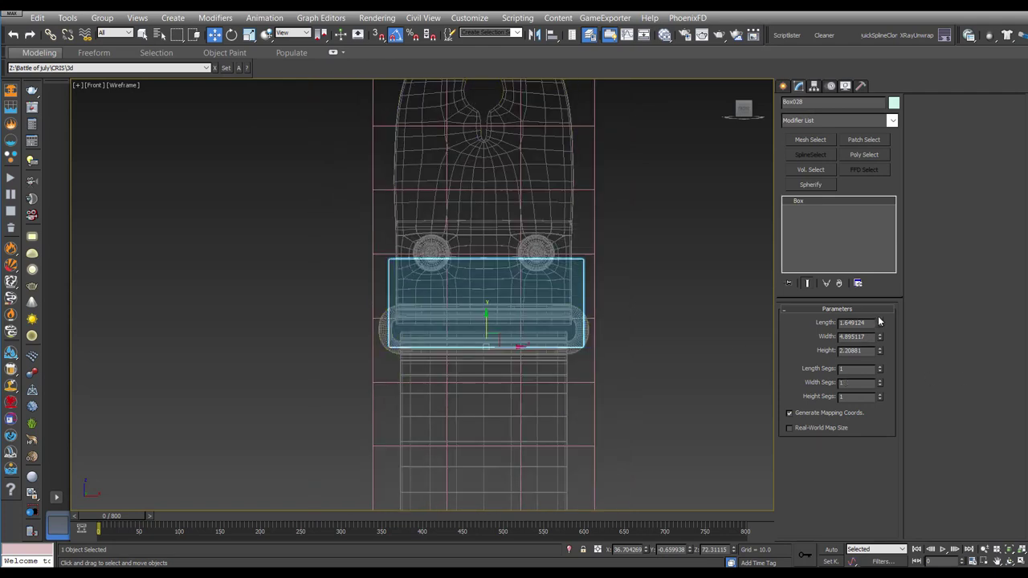
pyautogui.moveTo(881, 323); pyautogui.dragTo(879, 311)
# Step: Confirm the Shift-drag copy of the box higher up the strap
pyautogui.keyDown('shift'); pyautogui.moveTo(516, 223); pyautogui.dragTo(587, 311); pyautogui.keyUp('shift')
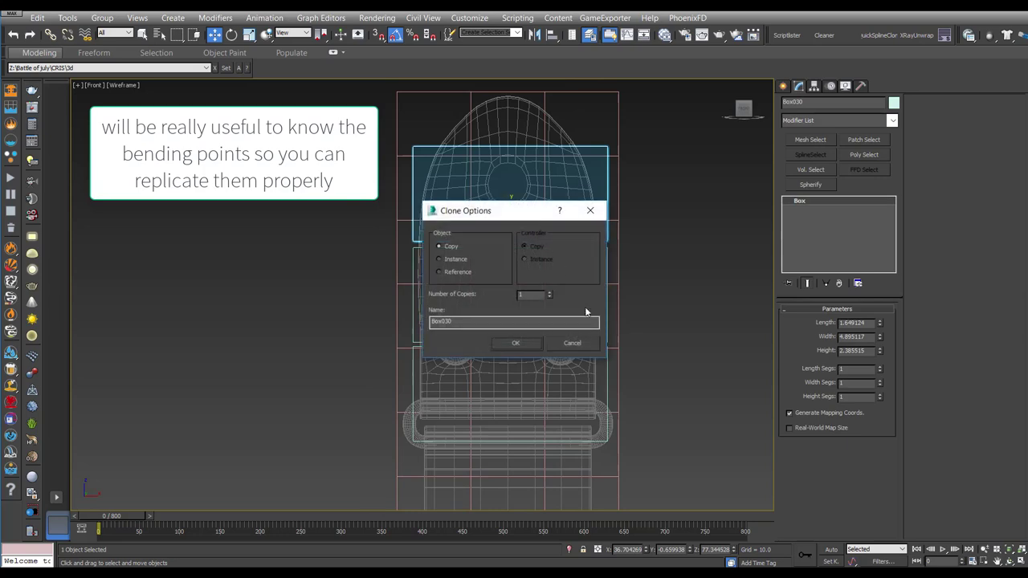
pyautogui.click(516, 344)
pyautogui.keyDown('alt'); pyautogui.moveTo(631, 294); pyautogui.dragTo(594, 281, button='middle'); pyautogui.keyUp('alt')
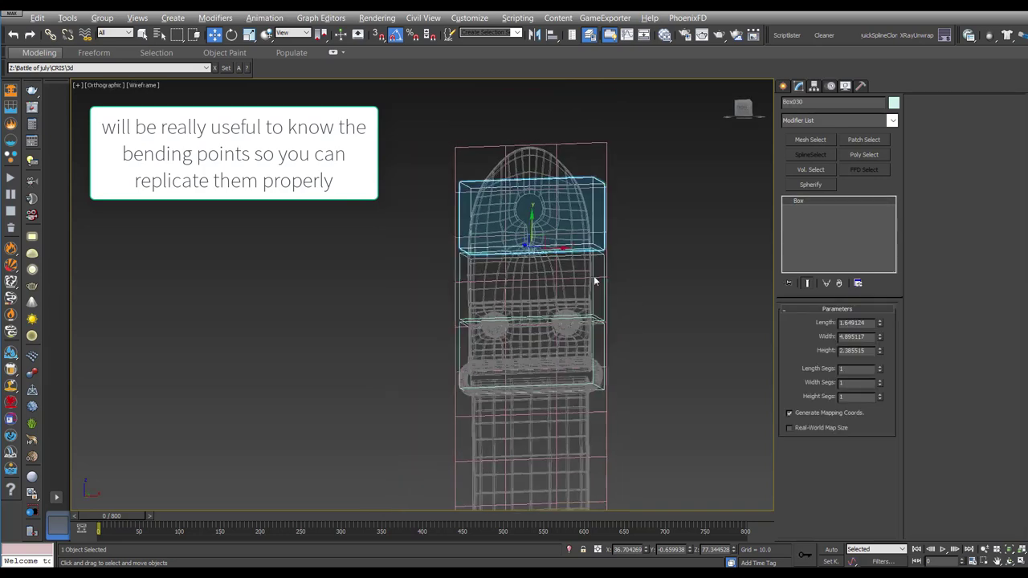
pyautogui.press('f')
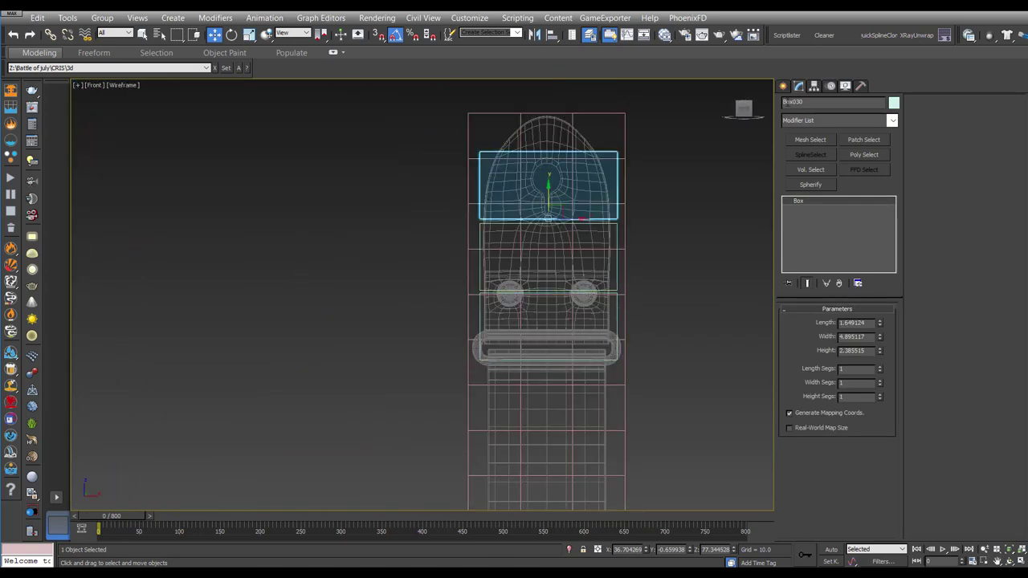
# Step: Create a Point helper beside the strap with Box display at size 7.4
pyautogui.click(783, 86)
pyautogui.click(838, 105)
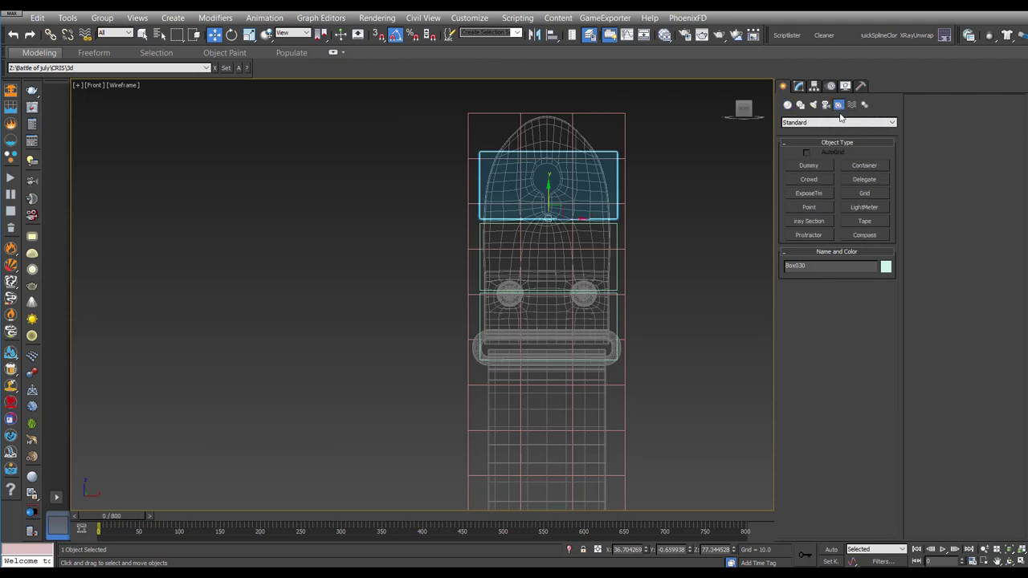
pyautogui.click(809, 208)
pyautogui.click(657, 355)
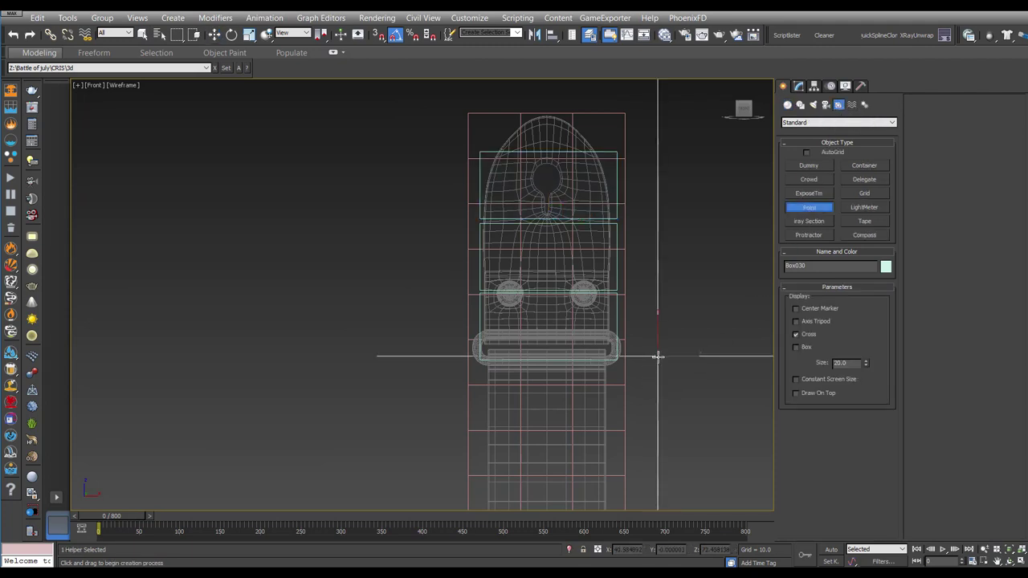
pyautogui.click(795, 347)
pyautogui.moveTo(865, 362); pyautogui.dragTo(865, 405)
pyautogui.keyDown('alt'); pyautogui.moveTo(582, 349); pyautogui.dragTo(529, 345, button='middle'); pyautogui.keyUp('alt')
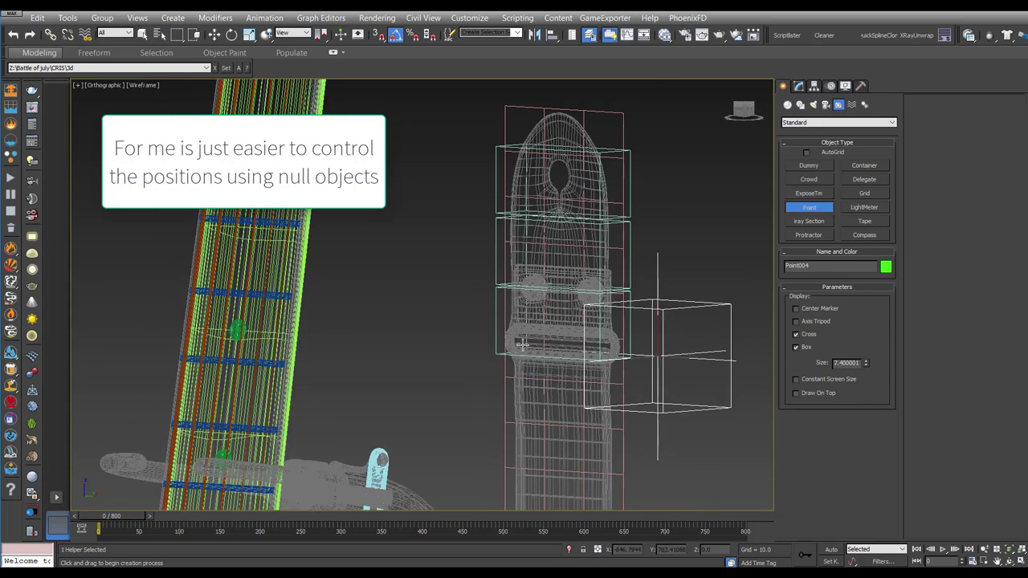
# Step: Align the helper to Box028 using Pivot Point for both objects
pyautogui.hotkey('alt', 'a')
pyautogui.click(498, 309)
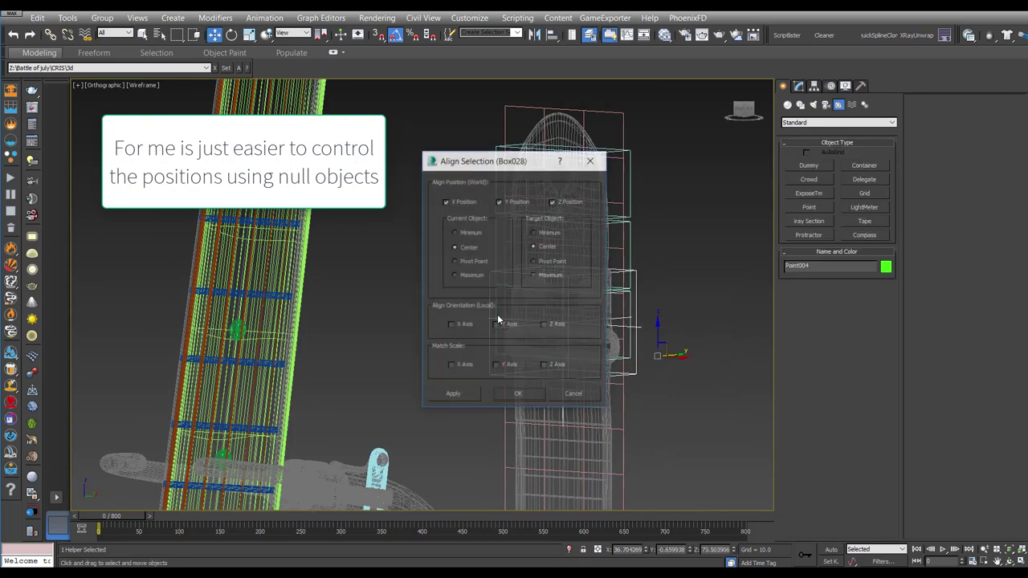
pyautogui.click(519, 394)
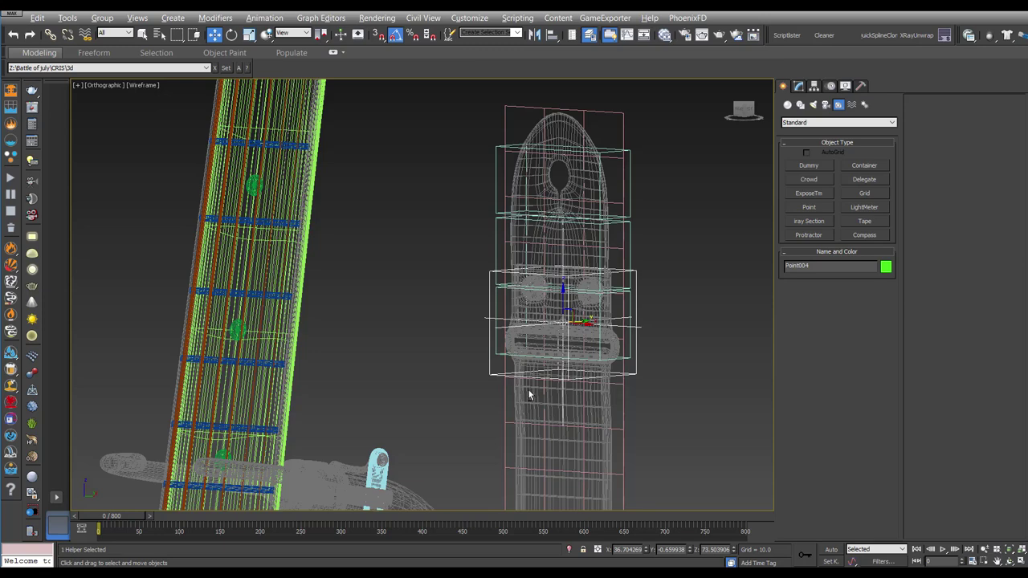
pyautogui.hotkey('alt', 'a')
pyautogui.click(498, 339)
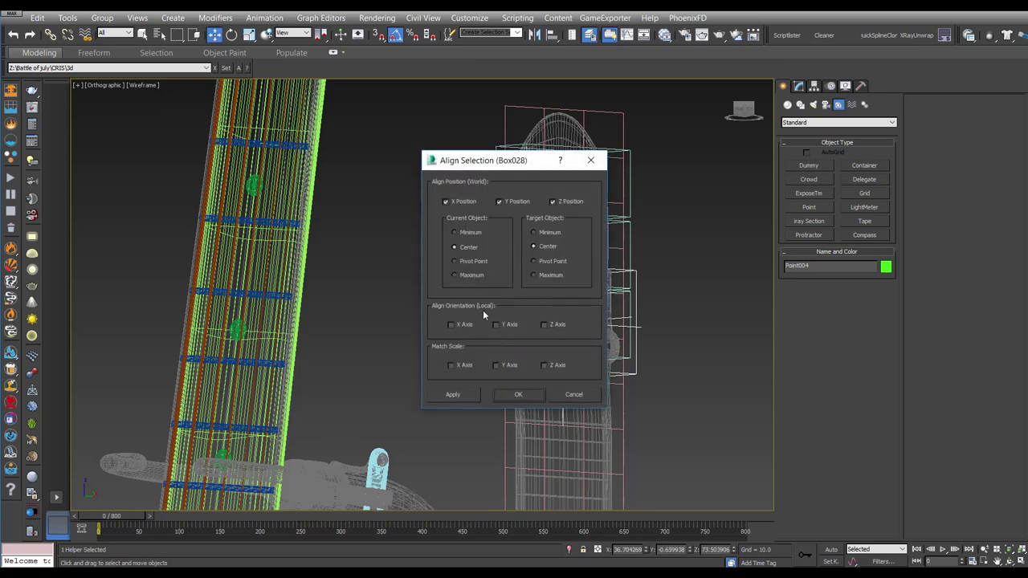
pyautogui.click(467, 261)
pyautogui.click(534, 260)
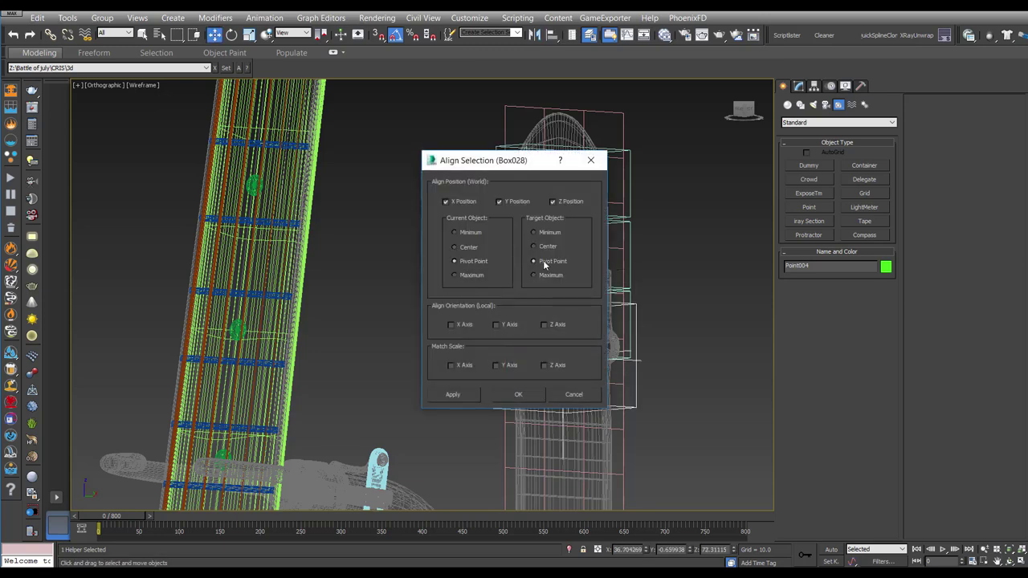
pyautogui.click(475, 395)
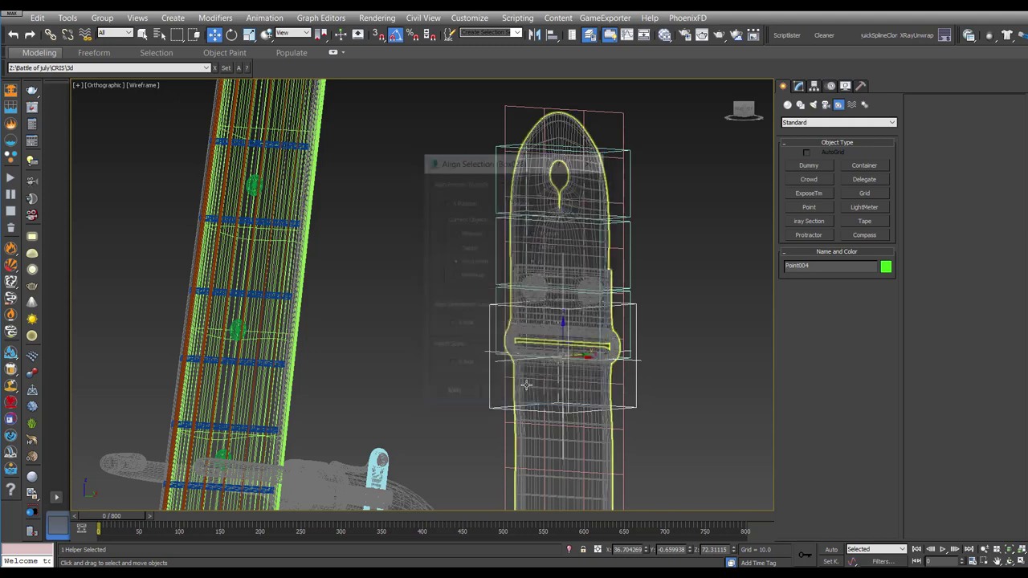
pyautogui.hotkey('alt', 'q')
pyautogui.press('F3')
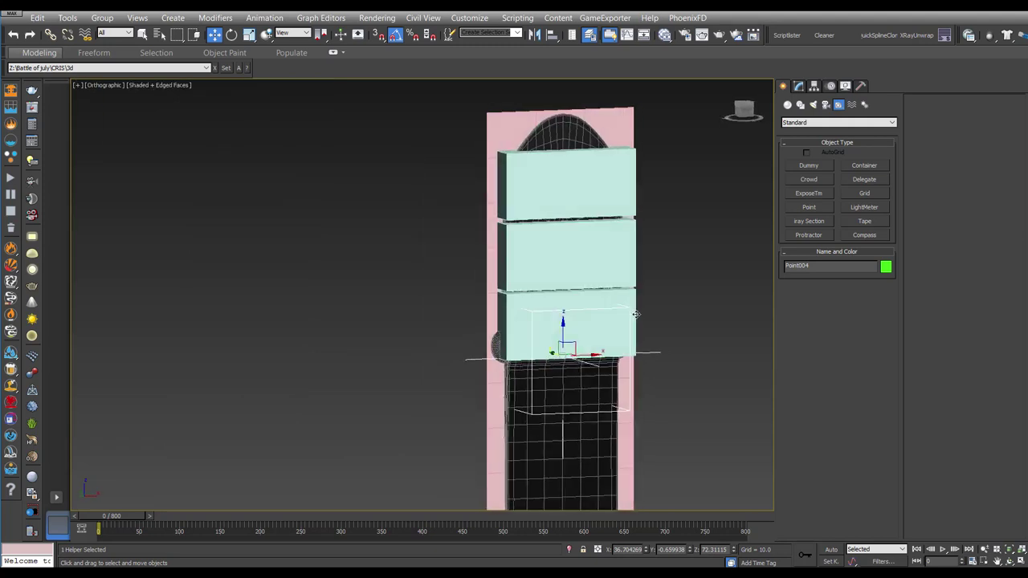
# Step: Link the top box to the second box and the second box to the lowest box
pyautogui.moveTo(631, 367)
pyautogui.keyDown('alt'); pyautogui.mouseDown(button='middle')
pyautogui.moveTo(541, 212)
pyautogui.moveTo(660, 259)
pyautogui.mouseUp(button='middle'); pyautogui.keyUp('alt')
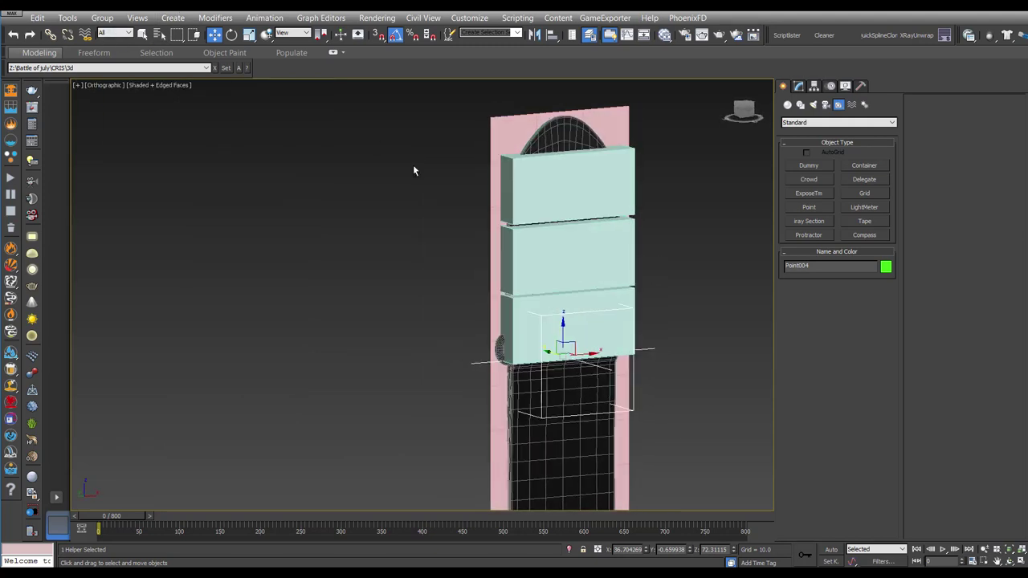
pyautogui.click(49, 34)
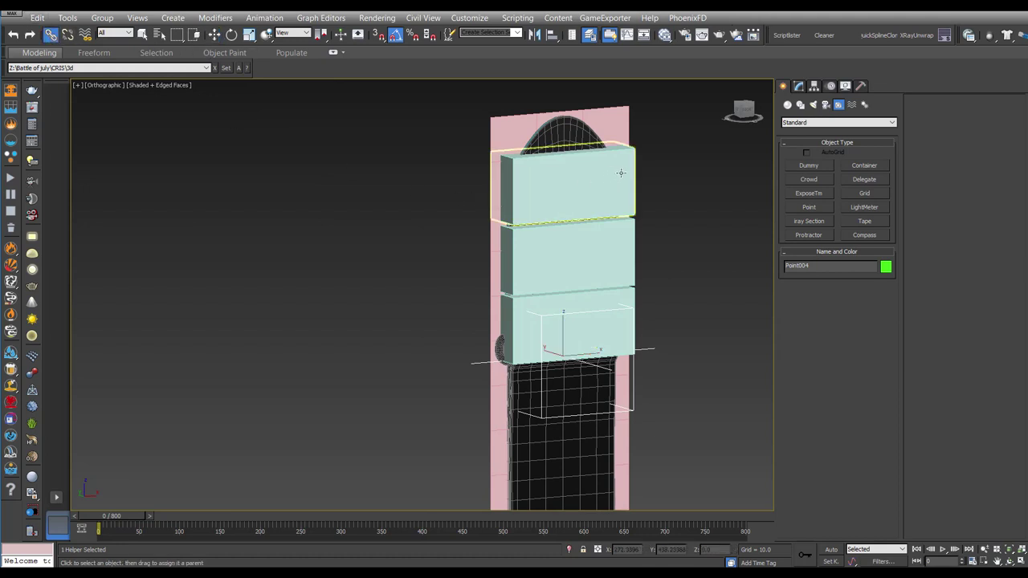
pyautogui.moveTo(620, 172); pyautogui.dragTo(627, 251)
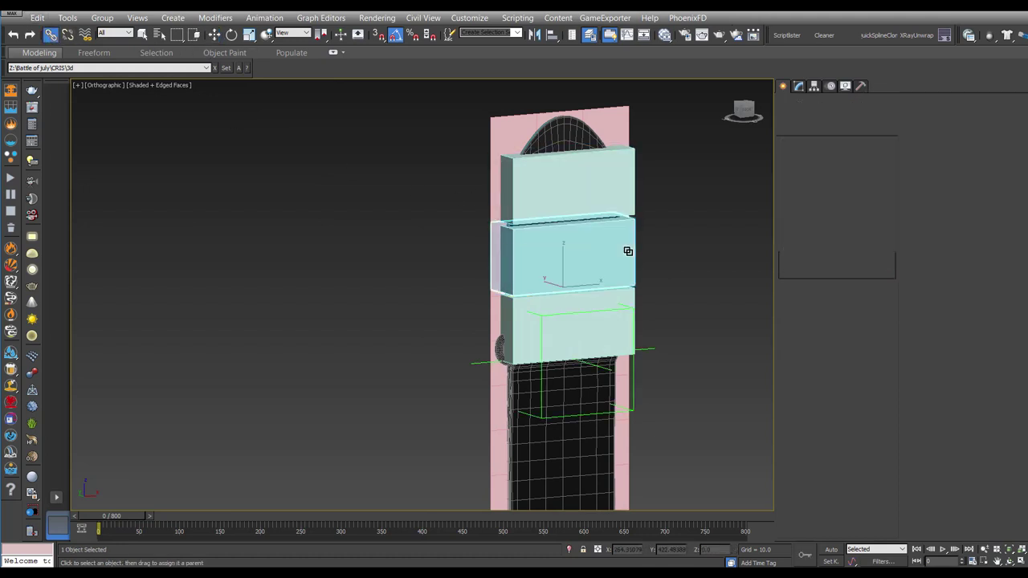
pyautogui.moveTo(630, 290); pyautogui.dragTo(647, 350)
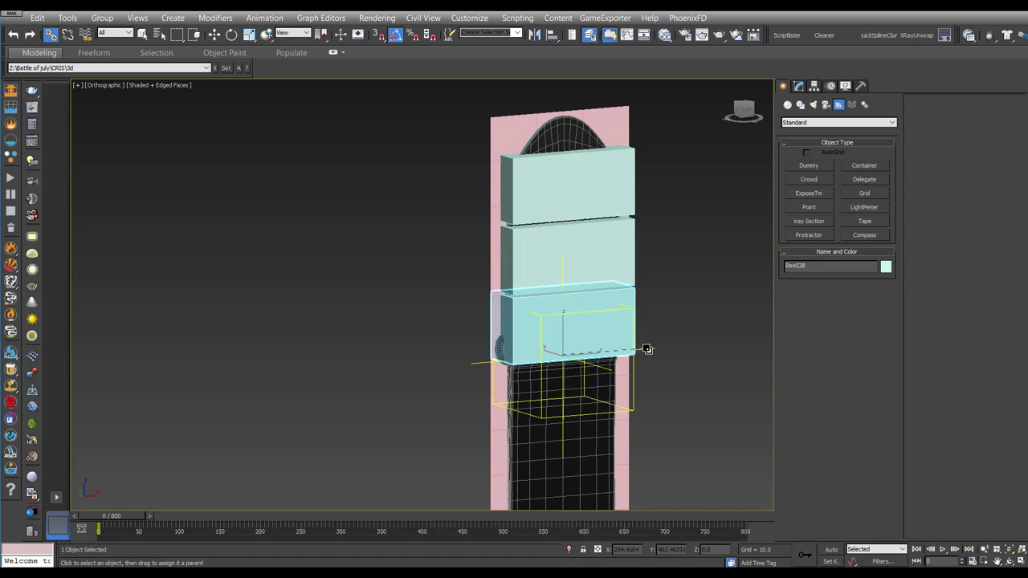
# Step: Move the point helper to test that the linked boxes follow, then undo the move
pyautogui.press('w')
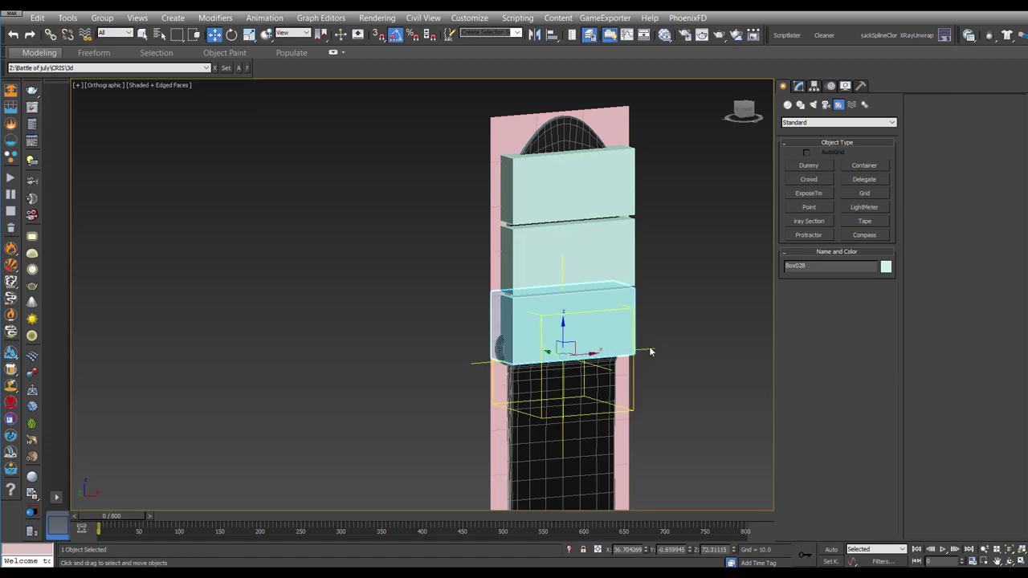
pyautogui.click(649, 352)
pyautogui.keyDown('alt'); pyautogui.moveTo(649, 353); pyautogui.dragTo(552, 367, button='middle'); pyautogui.keyUp('alt')
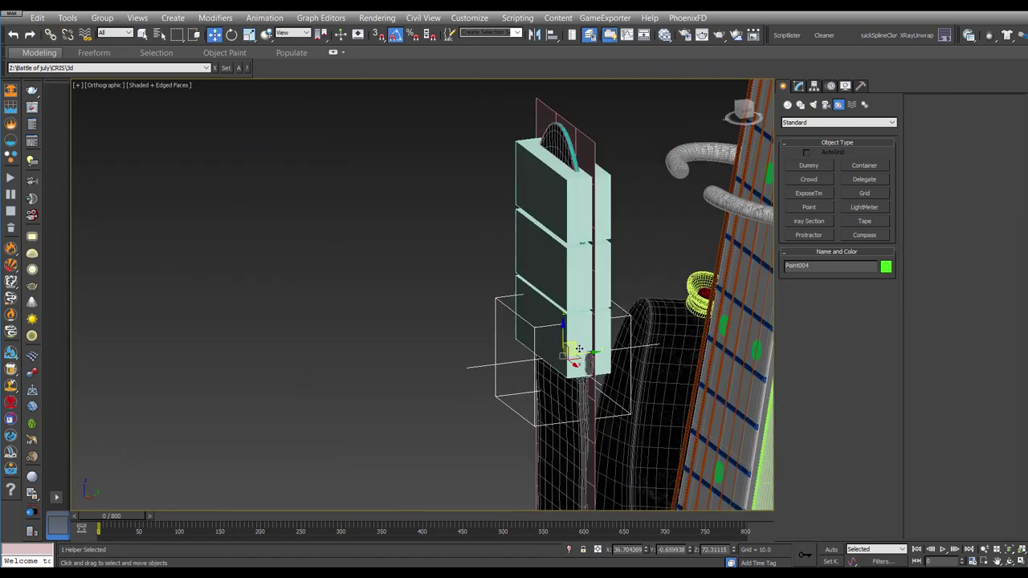
pyautogui.moveTo(589, 353); pyautogui.dragTo(558, 355)
pyautogui.hotkey('ctrl', 'z')
# Step: Test-rotate the box stack in isolation, then Shift-drag the whole rig down the strap
pyautogui.hotkey('alt', 'q')
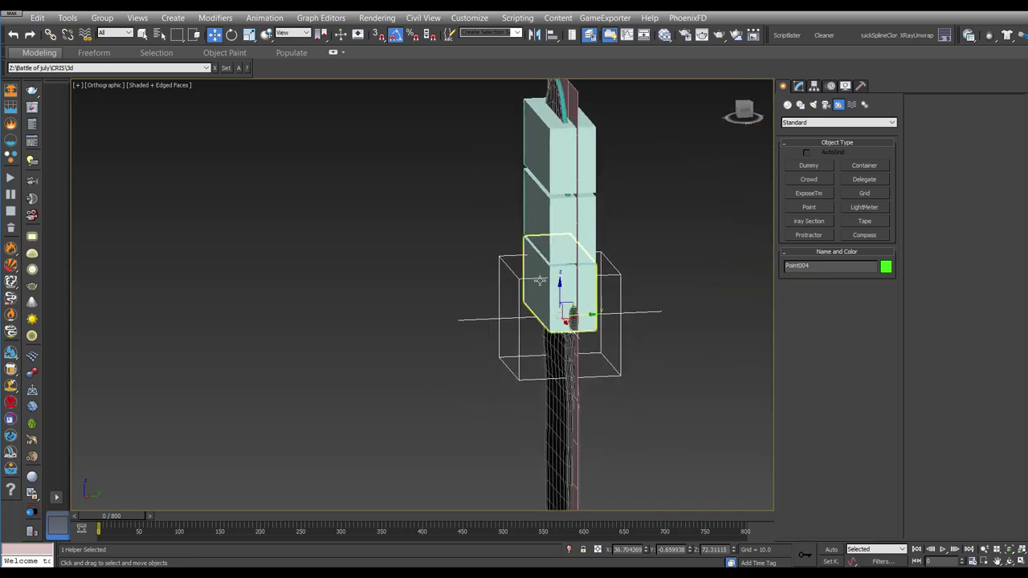
pyautogui.click(535, 264)
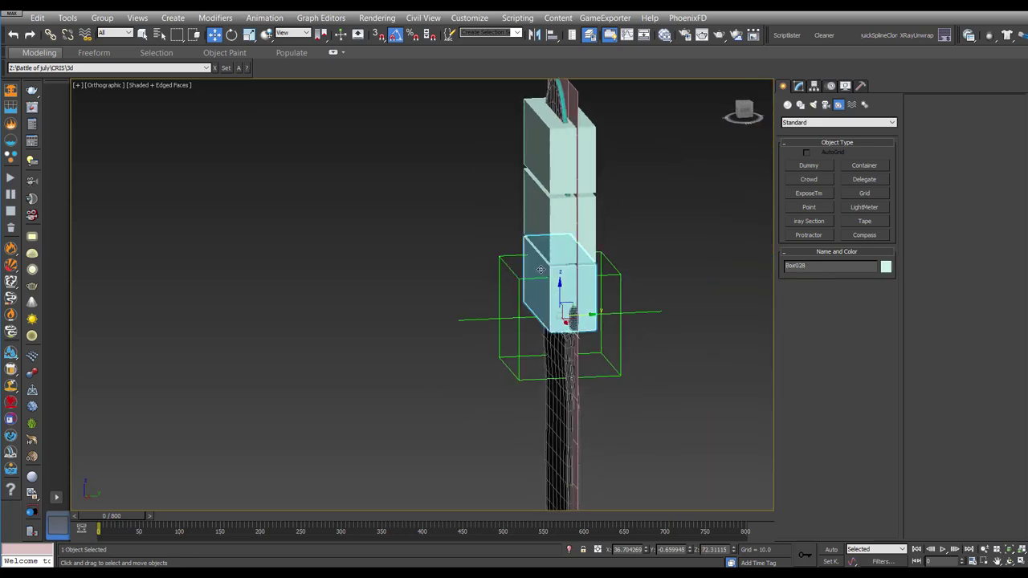
pyautogui.press('e')
pyautogui.moveTo(536, 295); pyautogui.dragTo(541, 295)
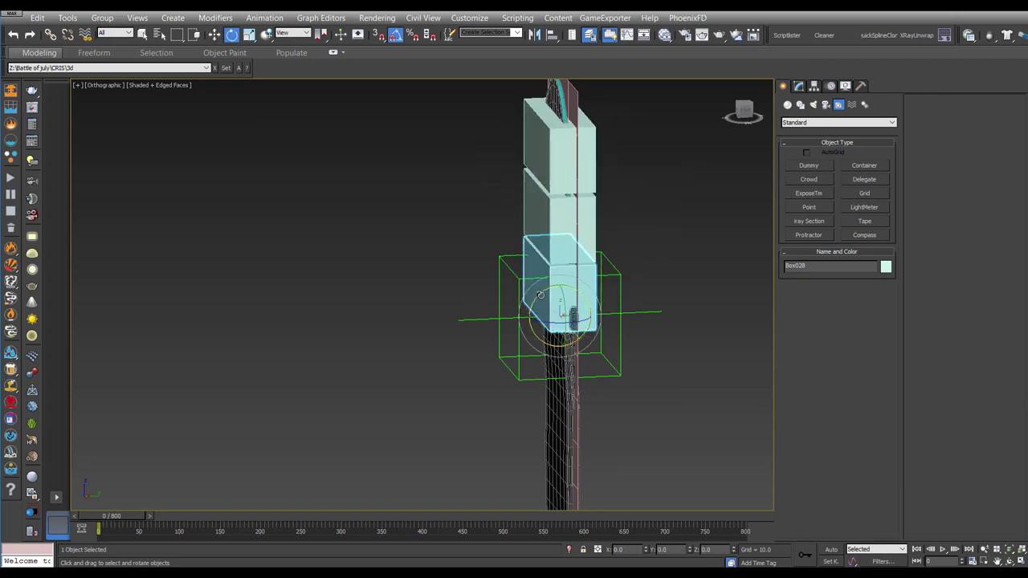
pyautogui.hotkey('alt', 'q')
pyautogui.press('w')
pyautogui.click(566, 136)
pyautogui.keyDown('shift'); pyautogui.moveTo(566, 136); pyautogui.dragTo(581, 407); pyautogui.keyUp('shift')
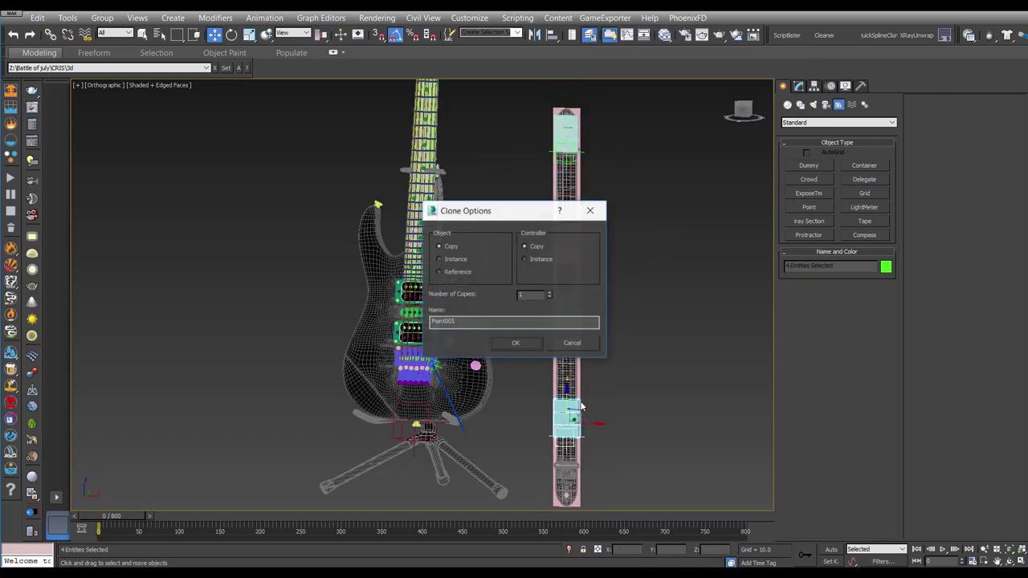
# Step: Create the Point005 copy, flip it and its end block 180°, and move them down the strap
pyautogui.click(515, 343)
pyautogui.moveTo(626, 385); pyautogui.dragTo(622, 270, button='middle')
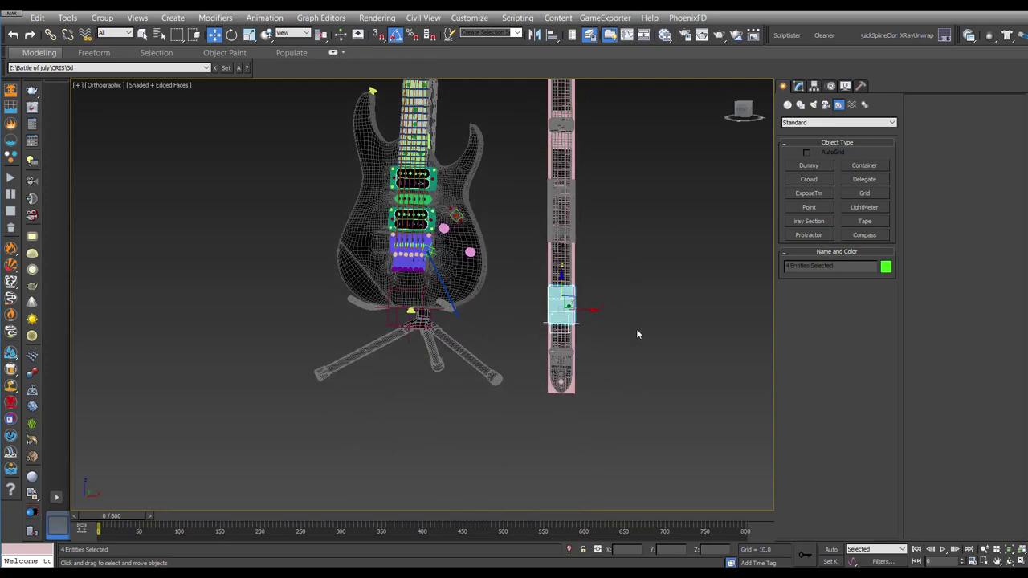
pyautogui.scroll(3, 610, 329)
pyautogui.click(533, 293)
pyautogui.click(532, 295)
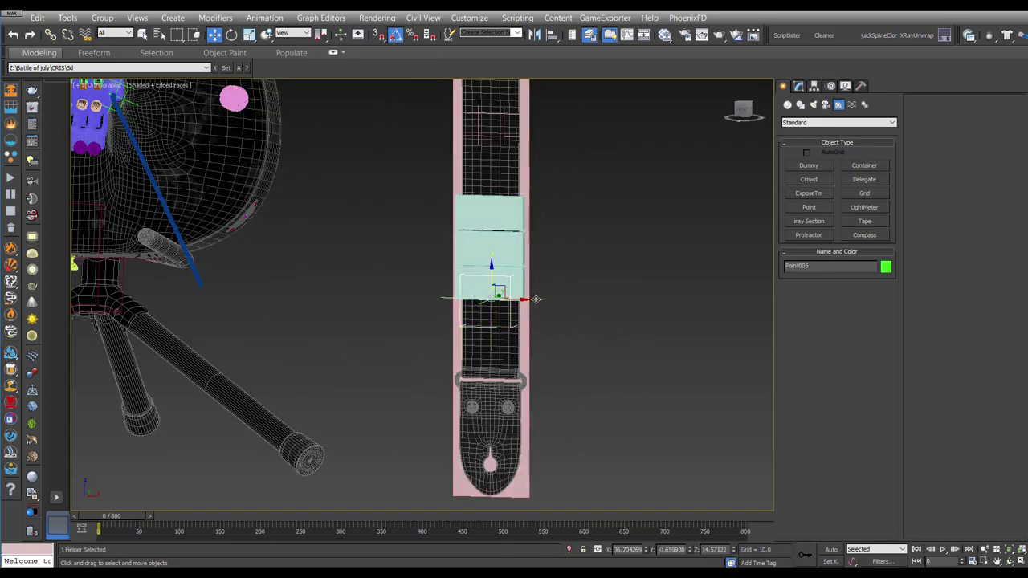
pyautogui.press('e')
pyautogui.moveTo(530, 299); pyautogui.dragTo(562, 370)
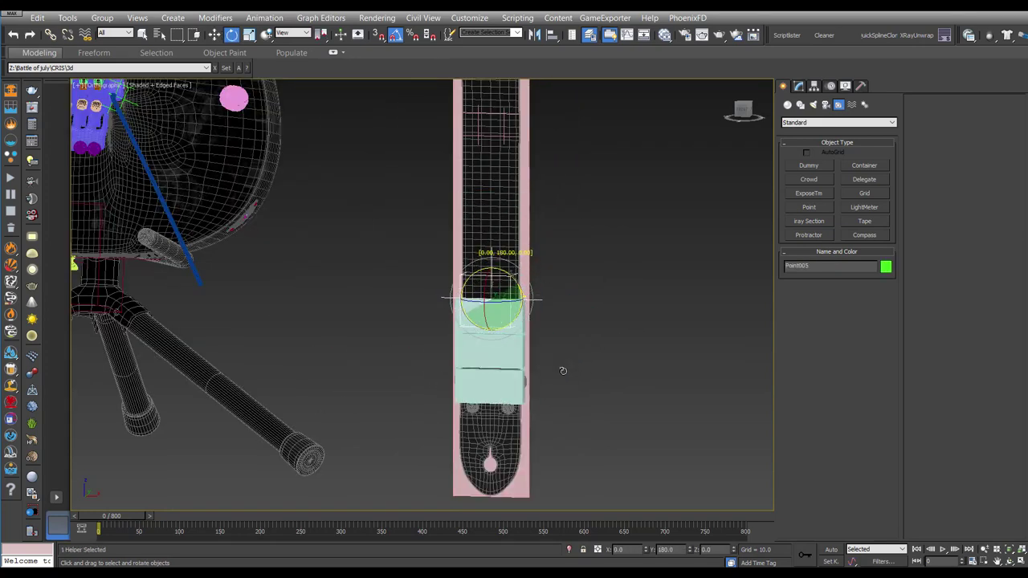
pyautogui.press('w')
pyautogui.moveTo(493, 273); pyautogui.dragTo(499, 344)
pyautogui.press('F3')
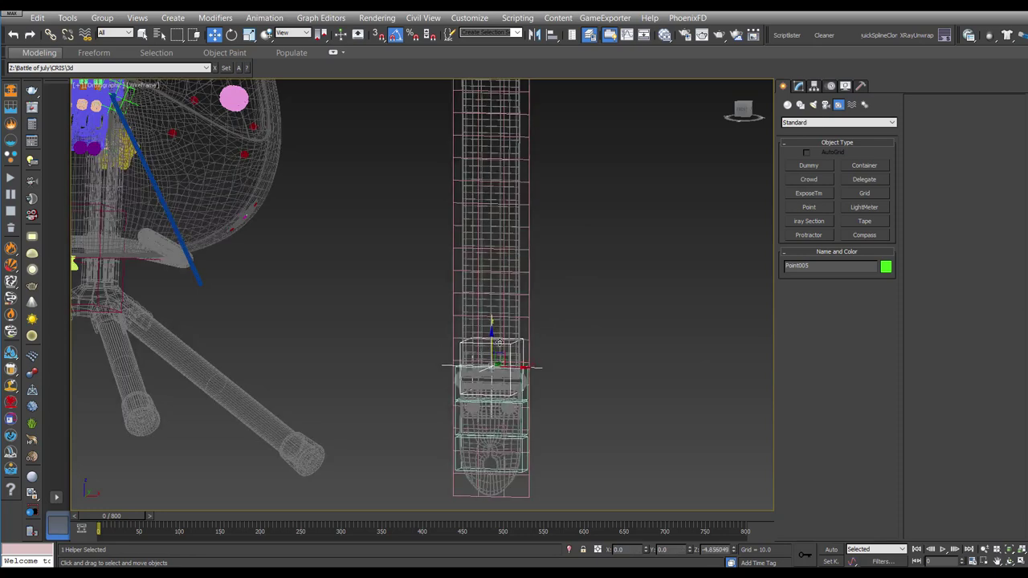
# Step: Check the lower strap in wireframe, then Shift-drag another copy of the helper up the strap
pyautogui.moveTo(499, 343)
pyautogui.keyDown('alt'); pyautogui.mouseDown(button='middle')
pyautogui.moveTo(607, 224)
pyautogui.moveTo(601, 250)
pyautogui.mouseUp(button='middle'); pyautogui.keyUp('alt')
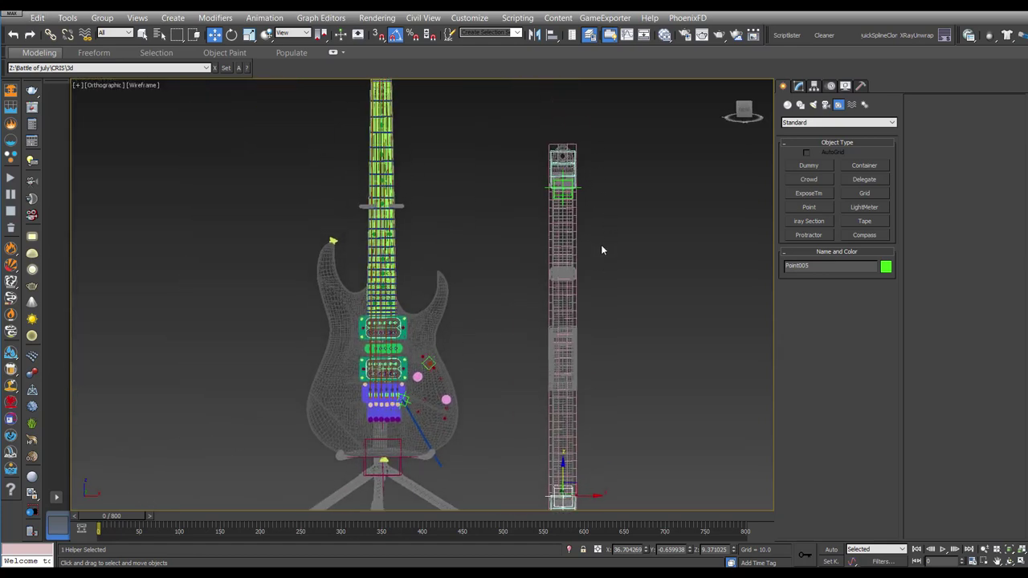
pyautogui.moveTo(621, 430); pyautogui.dragTo(612, 300, button='middle')
pyautogui.scroll(2, 573, 429)
pyautogui.scroll(2, 573, 429)
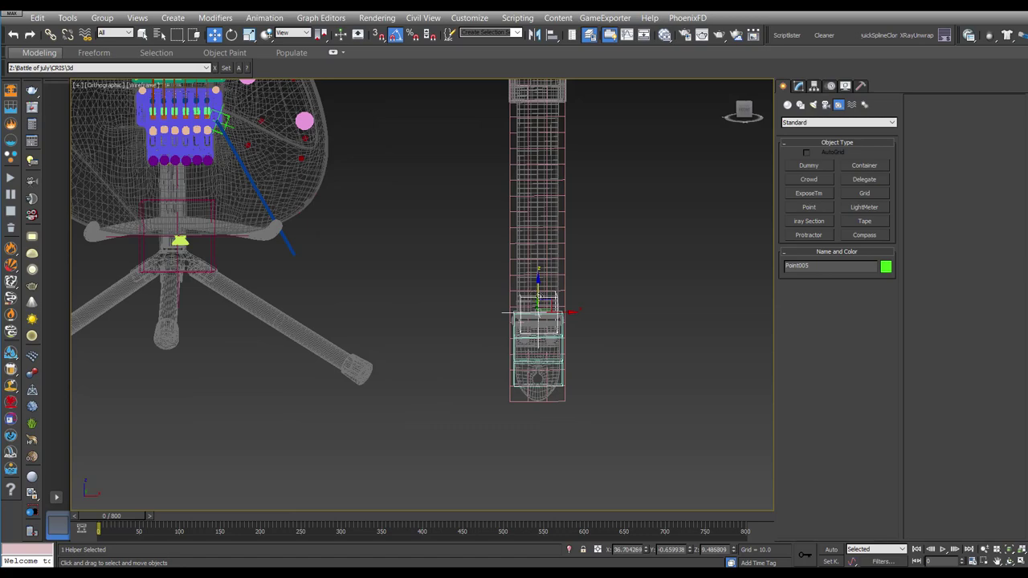
pyautogui.moveTo(613, 287)
pyautogui.mouseDown(button='middle')
pyautogui.moveTo(557, 293)
pyautogui.moveTo(566, 276)
pyautogui.moveTo(578, 296)
pyautogui.moveTo(590, 273)
pyautogui.moveTo(562, 333)
pyautogui.moveTo(498, 362)
pyautogui.moveTo(573, 289)
pyautogui.moveTo(567, 281)
pyautogui.mouseUp(button='middle')
pyautogui.scroll(-3, 563, 331)
pyautogui.scroll(-1, 555, 305)
pyautogui.scroll(-3, 584, 278)
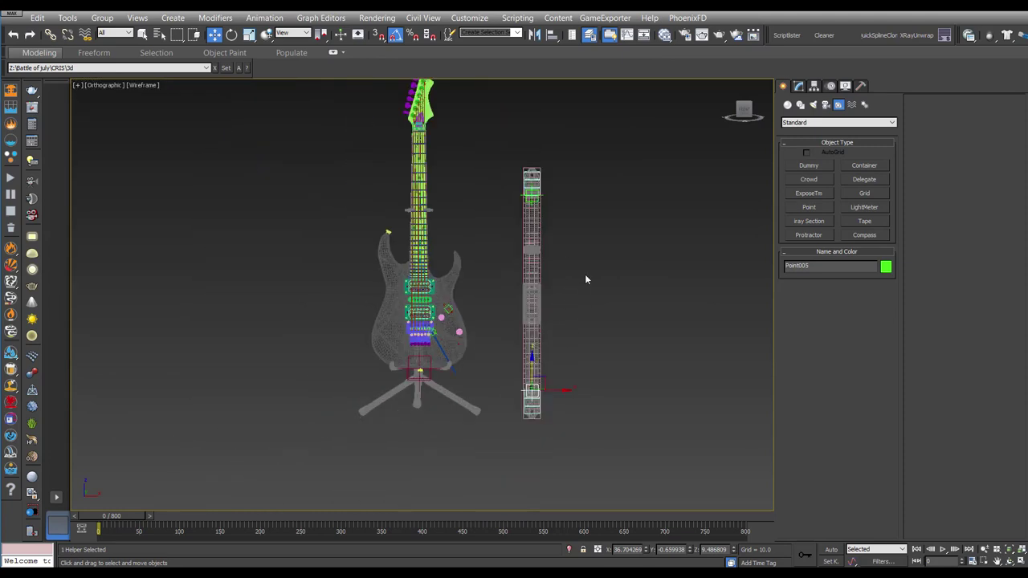
pyautogui.click(585, 278)
pyautogui.moveTo(531, 391)
pyautogui.mouseDown()
pyautogui.moveTo(532, 292)
pyautogui.moveTo(531, 302)
pyautogui.mouseUp()
# Step: Copy the helper as Point006 and centre it on the strap along X, Y and Z
pyautogui.click(507, 344)
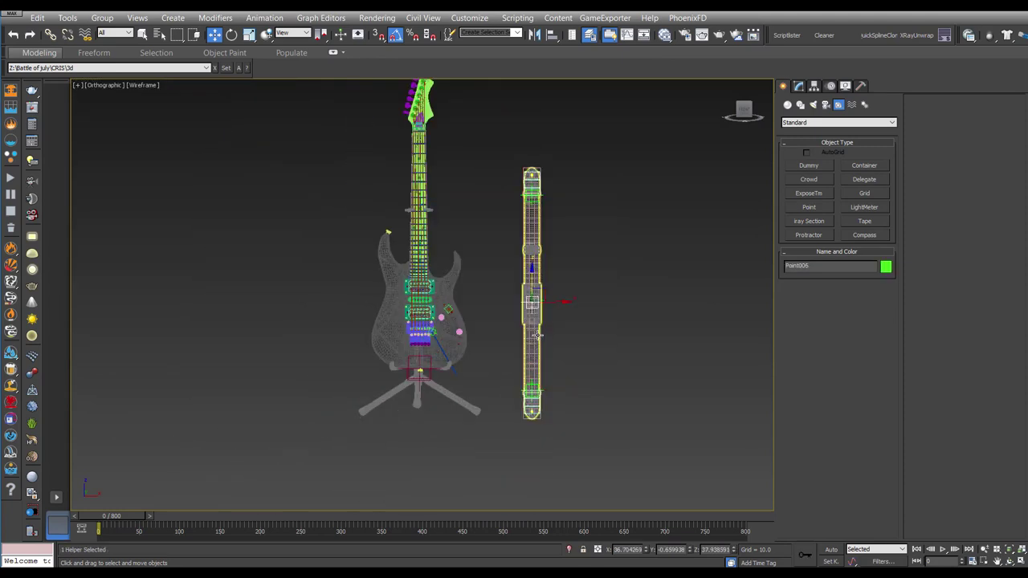
pyautogui.hotkey('alt', 'a')
pyautogui.click(534, 323)
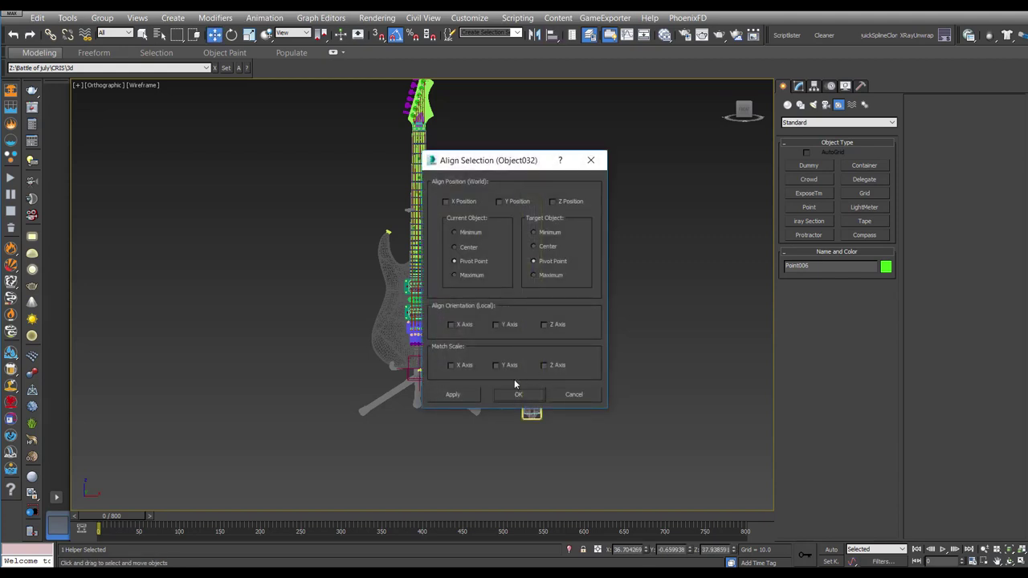
pyautogui.click(468, 247)
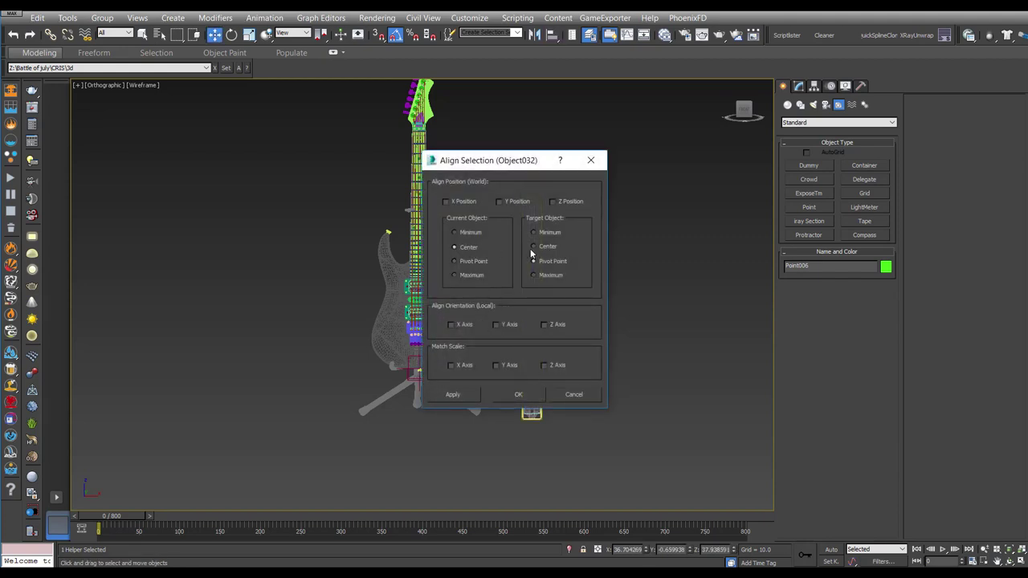
pyautogui.click(462, 202)
pyautogui.click(509, 202)
pyautogui.click(554, 202)
pyautogui.click(517, 394)
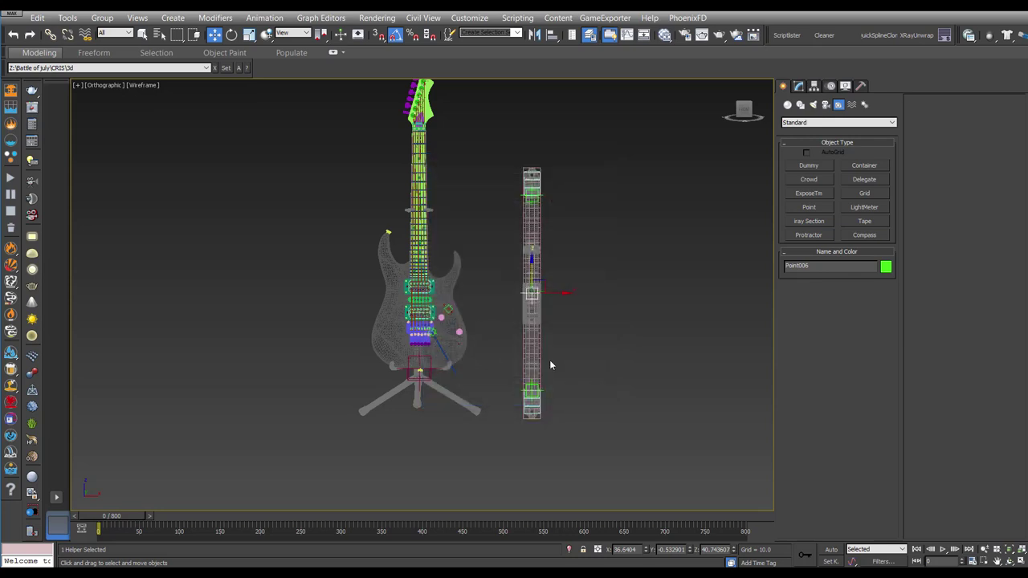
# Step: Change Point006's object colour to red
pyautogui.moveTo(580, 310)
pyautogui.keyDown('alt'); pyautogui.mouseDown(button='middle')
pyautogui.moveTo(562, 321)
pyautogui.moveTo(544, 300)
pyautogui.moveTo(559, 303)
pyautogui.mouseUp(button='middle'); pyautogui.keyUp('alt')
pyautogui.scroll(5, 545, 327)
pyautogui.moveTo(559, 303); pyautogui.dragTo(624, 306)
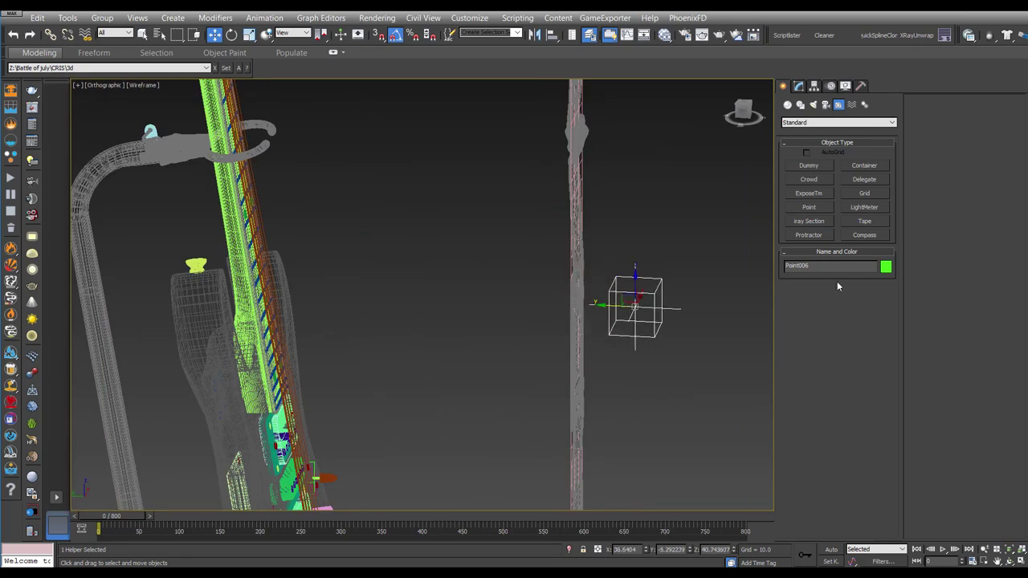
pyautogui.click(886, 267)
pyautogui.click(439, 249)
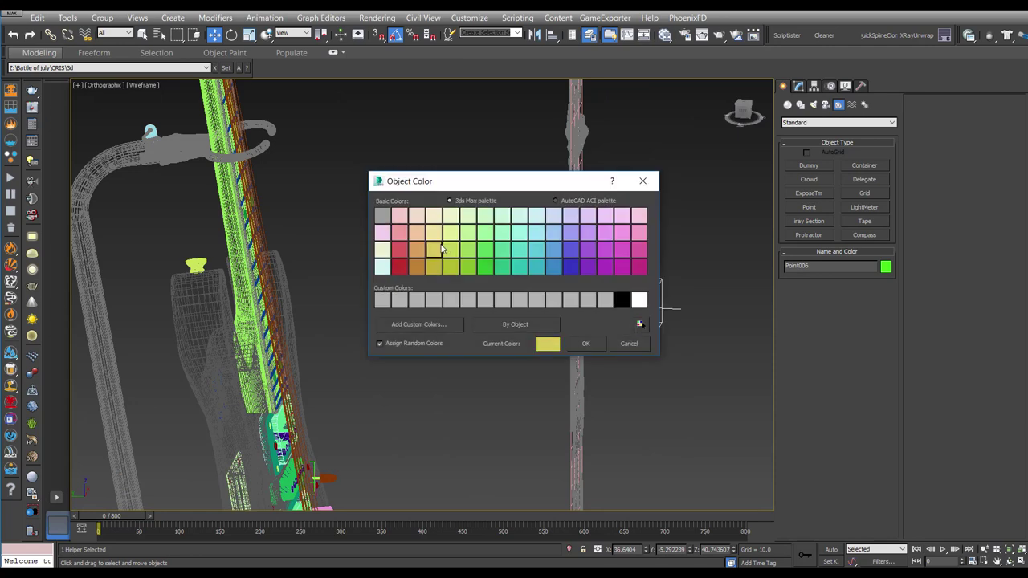
pyautogui.click(399, 250)
pyautogui.click(585, 343)
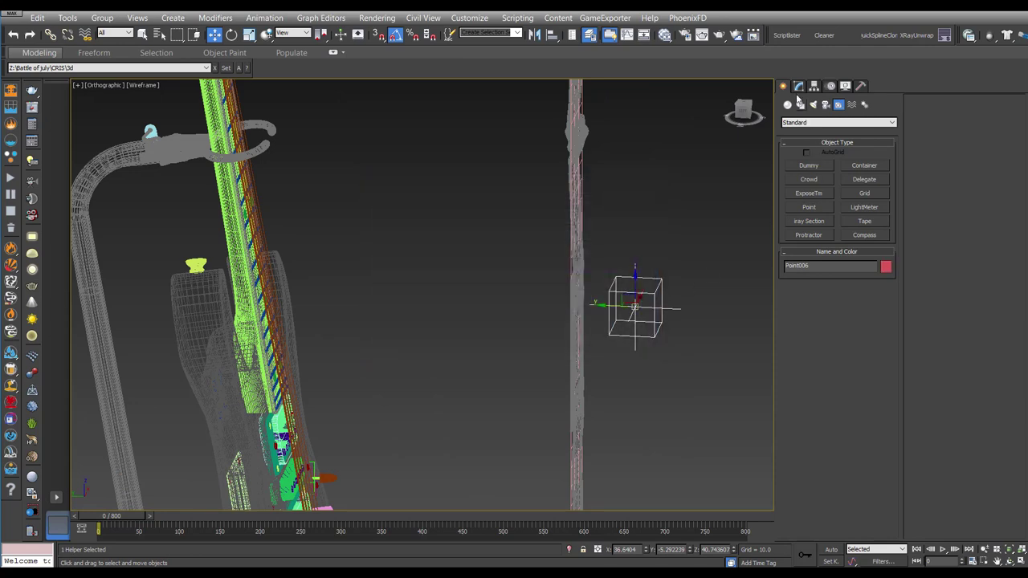
# Step: Enlarge the Point006 helper to size 17.612
pyautogui.click(798, 86)
pyautogui.moveTo(865, 384); pyautogui.dragTo(865, 345)
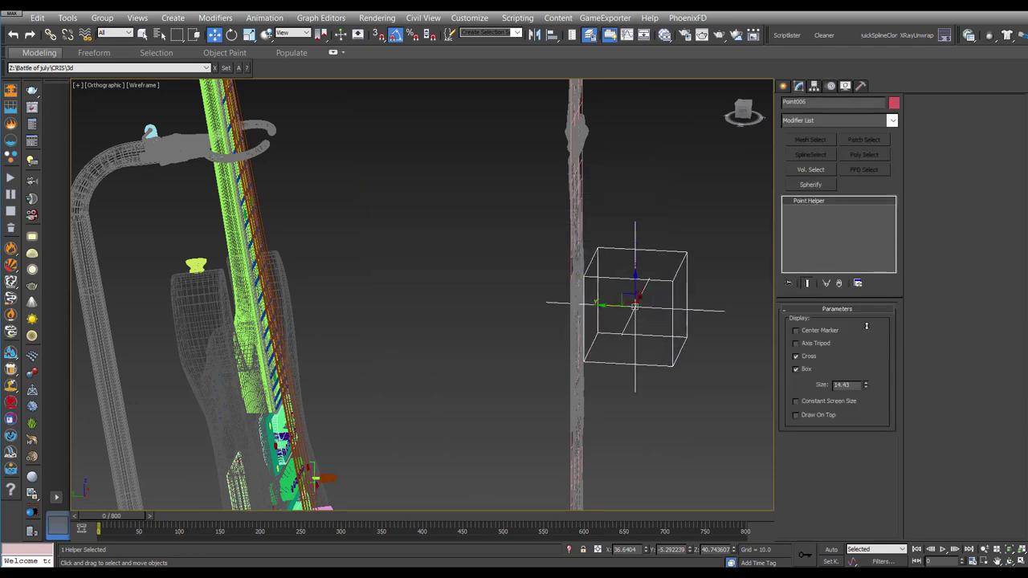
pyautogui.scroll(-3, 513, 341)
pyautogui.moveTo(513, 341)
pyautogui.keyDown('alt'); pyautogui.mouseDown(button='middle')
pyautogui.moveTo(458, 347)
pyautogui.moveTo(482, 305)
pyautogui.mouseUp(button='middle'); pyautogui.keyUp('alt')
pyautogui.click(523, 251)
# Step: Link the bottom helpers Point004 and Point005 to the red Point006 as their parent
pyautogui.keyDown('alt'); pyautogui.moveTo(523, 251); pyautogui.dragTo(548, 435, button='middle'); pyautogui.keyUp('alt')
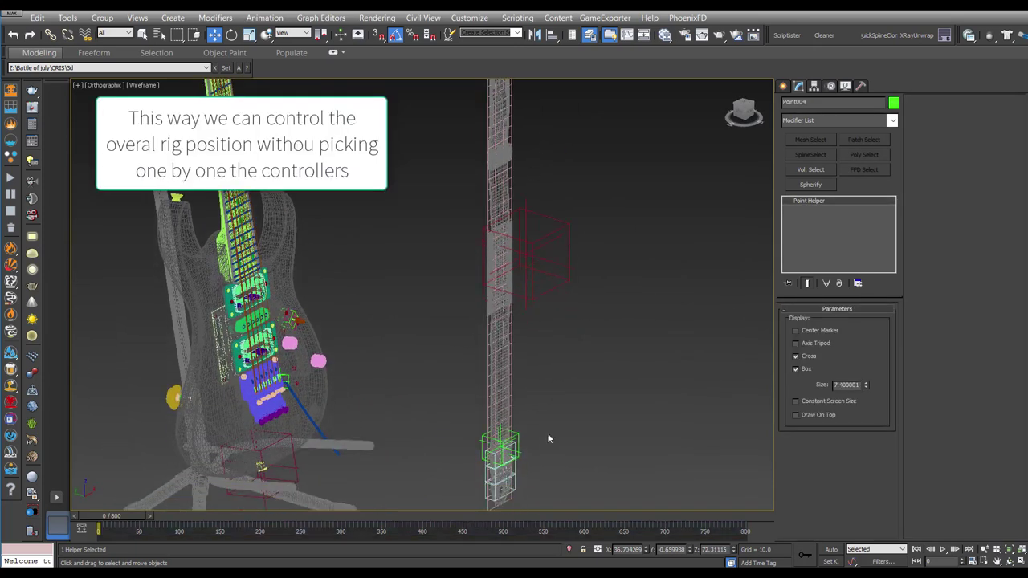
pyautogui.click(522, 440)
pyautogui.click(50, 36)
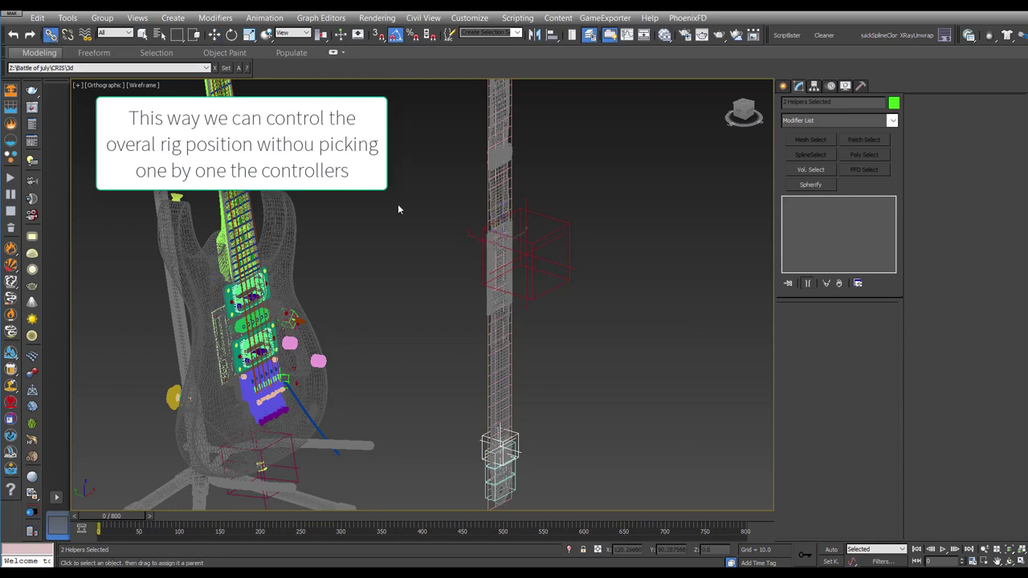
pyautogui.moveTo(550, 310); pyautogui.dragTo(554, 291)
# Step: Test-move the rig with Point006, cancel the move, and select Cloth base_rig
pyautogui.press('w')
pyautogui.click(556, 288)
pyautogui.click(556, 288)
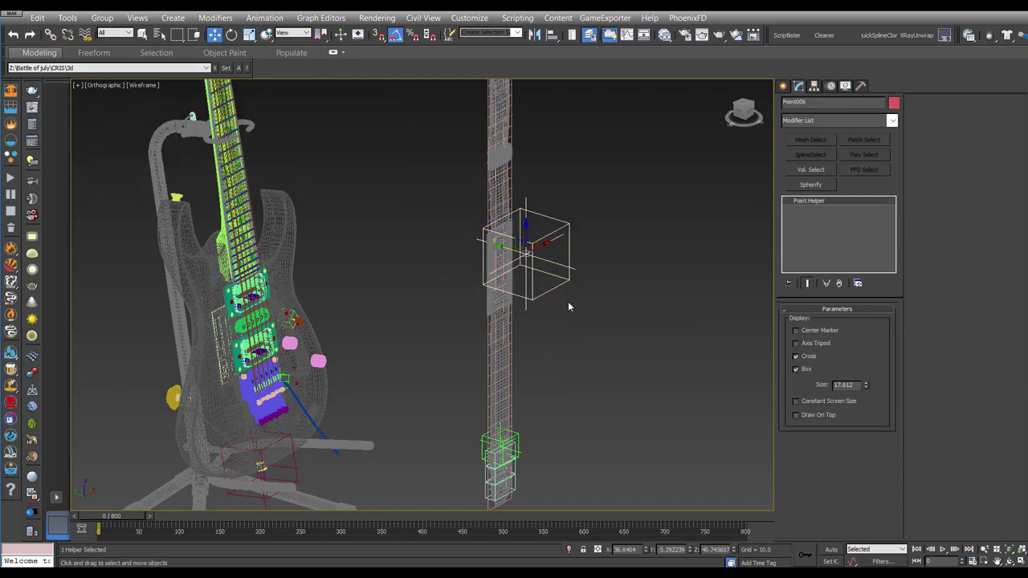
pyautogui.moveTo(568, 301)
pyautogui.keyDown('alt'); pyautogui.mouseDown(button='middle')
pyautogui.moveTo(543, 322)
pyautogui.moveTo(496, 285)
pyautogui.mouseUp(button='middle'); pyautogui.keyUp('alt')
pyautogui.moveTo(496, 285); pyautogui.dragTo(526, 297)
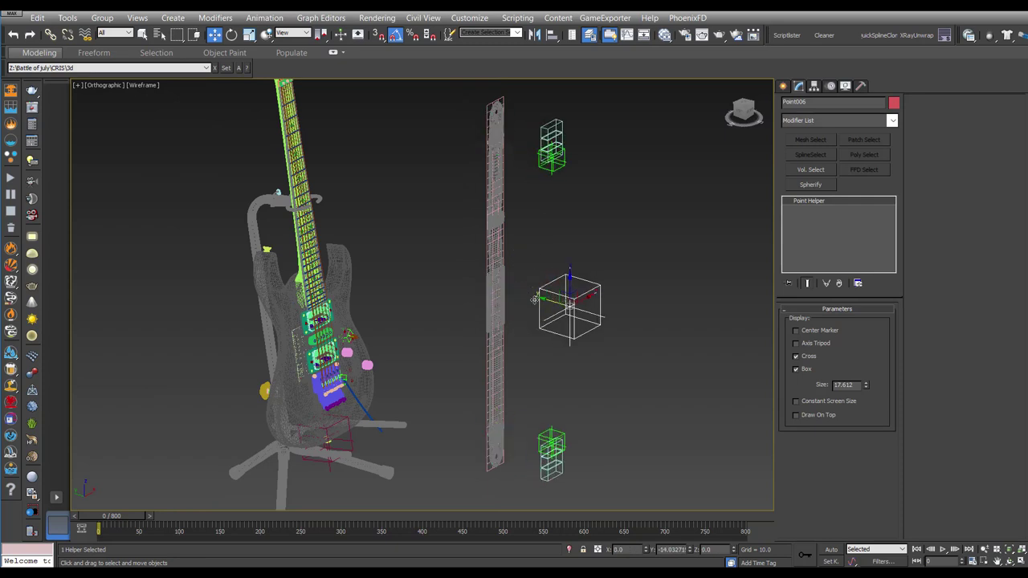
pyautogui.rightClick(526, 296)
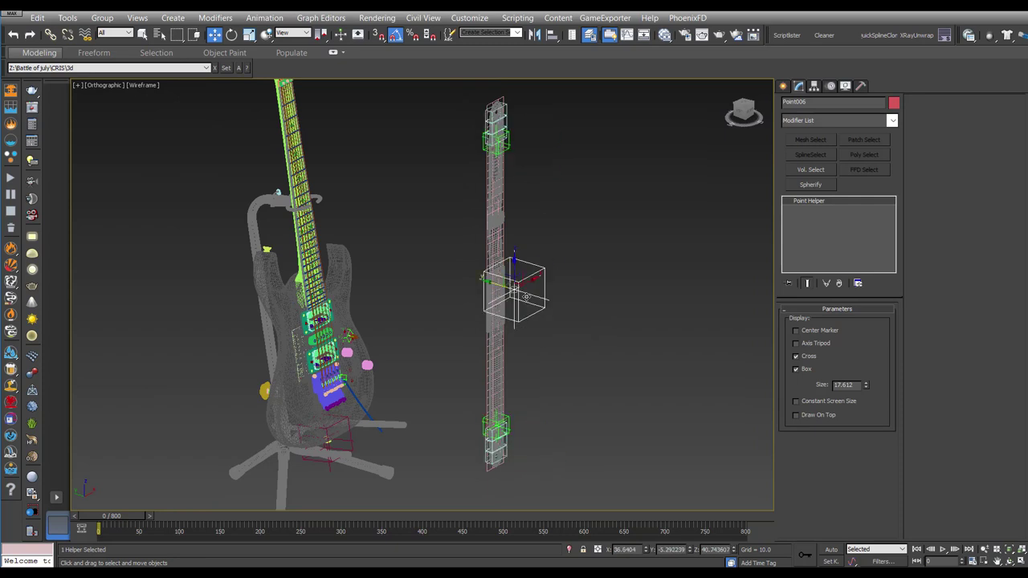
pyautogui.click(487, 244)
# Step: Add a Cloth modifier to the Cloth base_rig strap
pyautogui.keyDown('alt'); pyautogui.moveTo(487, 244); pyautogui.dragTo(450, 257, button='middle'); pyautogui.keyUp('alt')
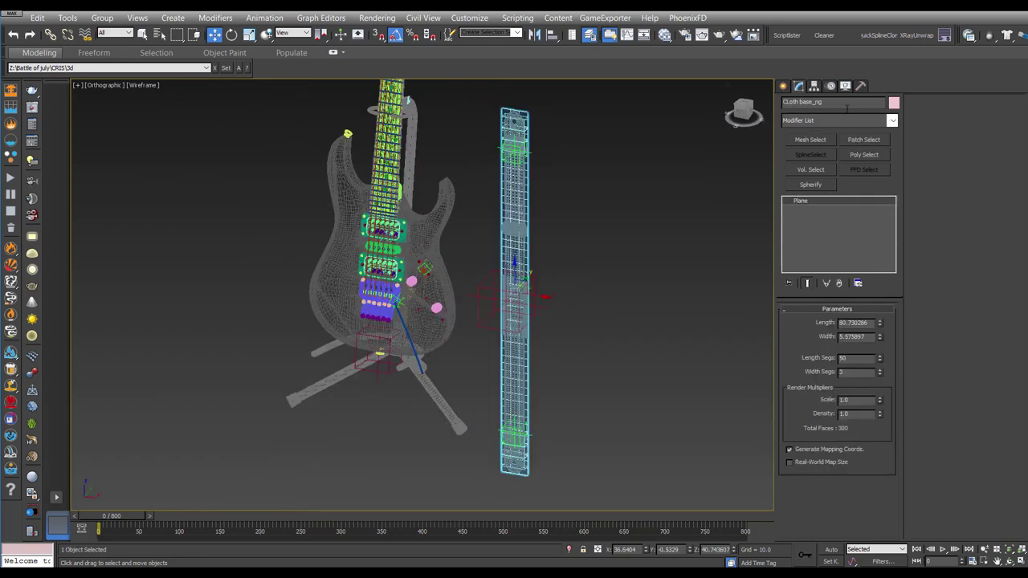
pyautogui.click(833, 119)
pyautogui.write('c')
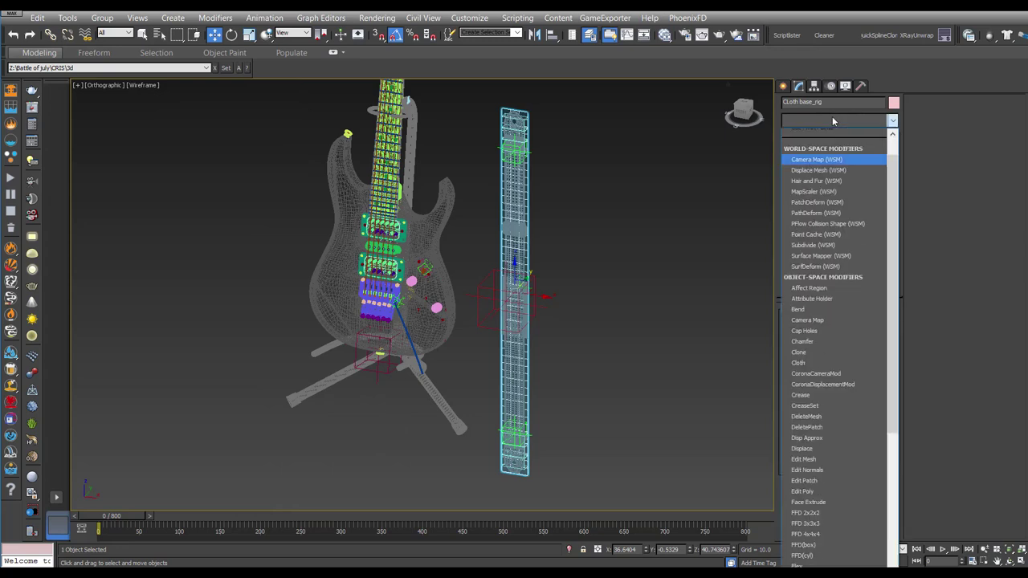
pyautogui.write('apcloth')
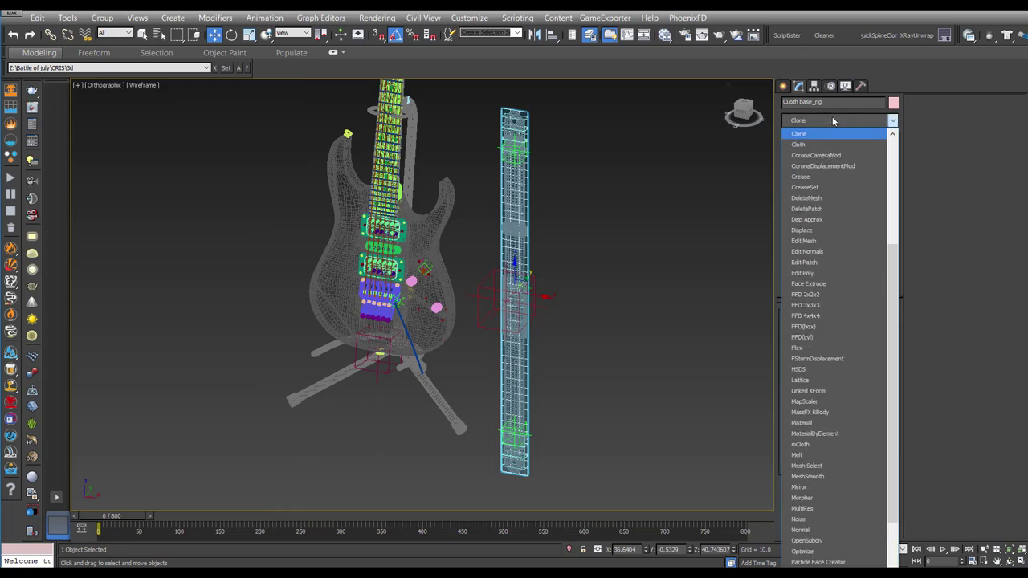
pyautogui.press('Return')
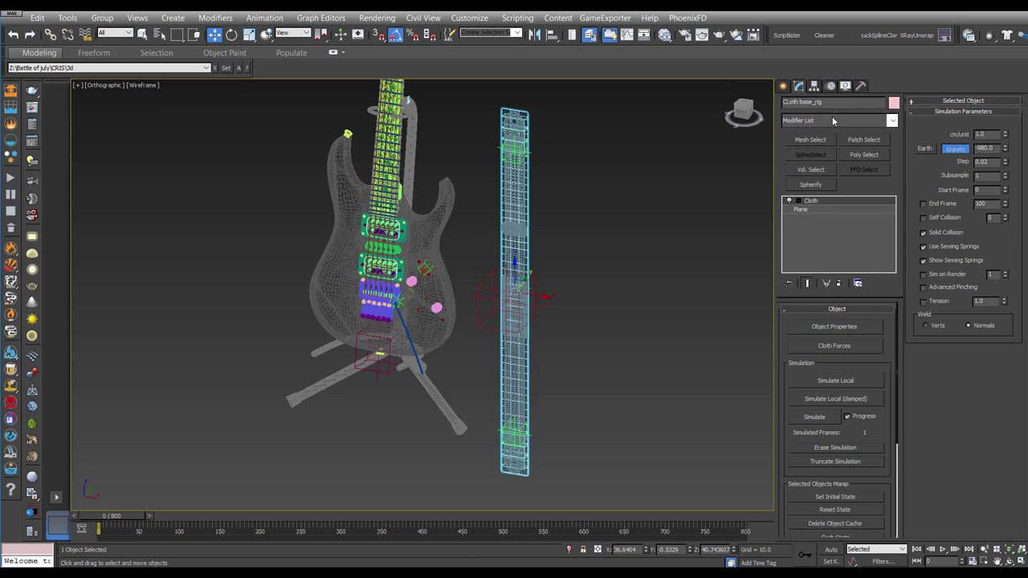
# Step: Group the four top-end strap vertices as Group001 and pin it as a node to Box030
pyautogui.click(798, 200)
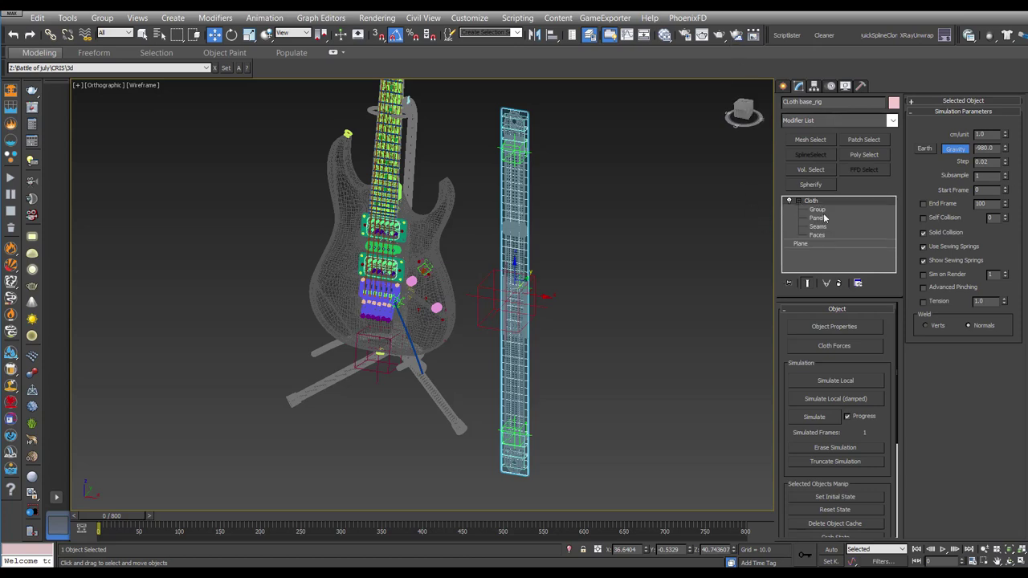
pyautogui.click(817, 209)
pyautogui.press('f')
pyautogui.press('z')
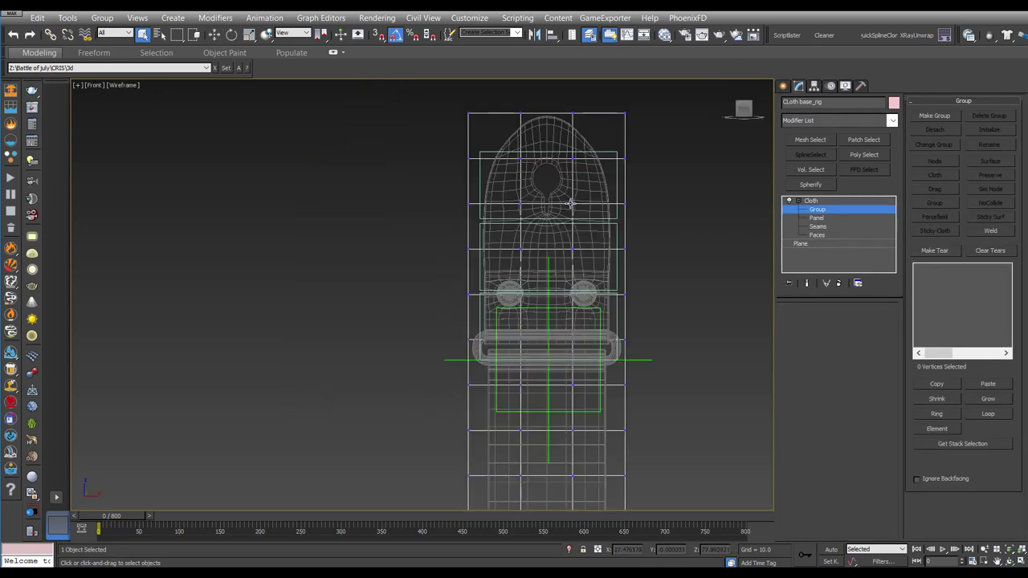
pyautogui.moveTo(570, 204); pyautogui.dragTo(555, 210, button='middle')
pyautogui.moveTo(554, 212); pyautogui.dragTo(480, 146)
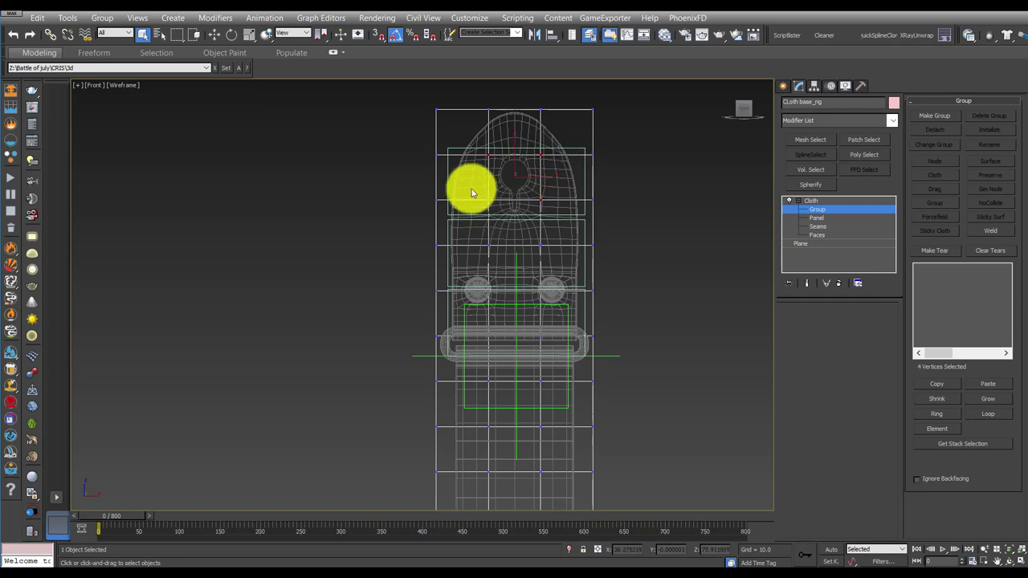
pyautogui.click(549, 175)
pyautogui.click(933, 116)
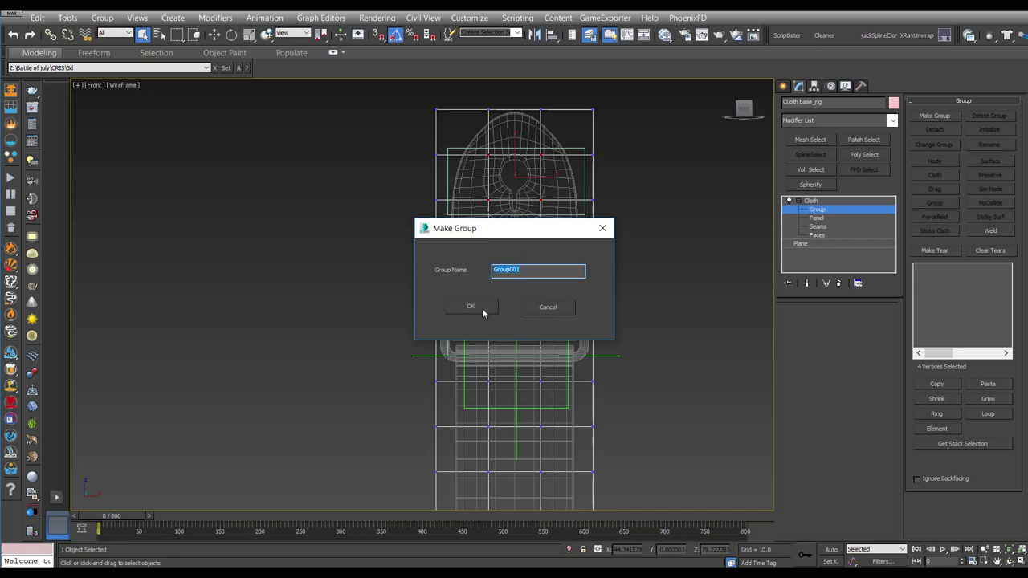
pyautogui.click(481, 310)
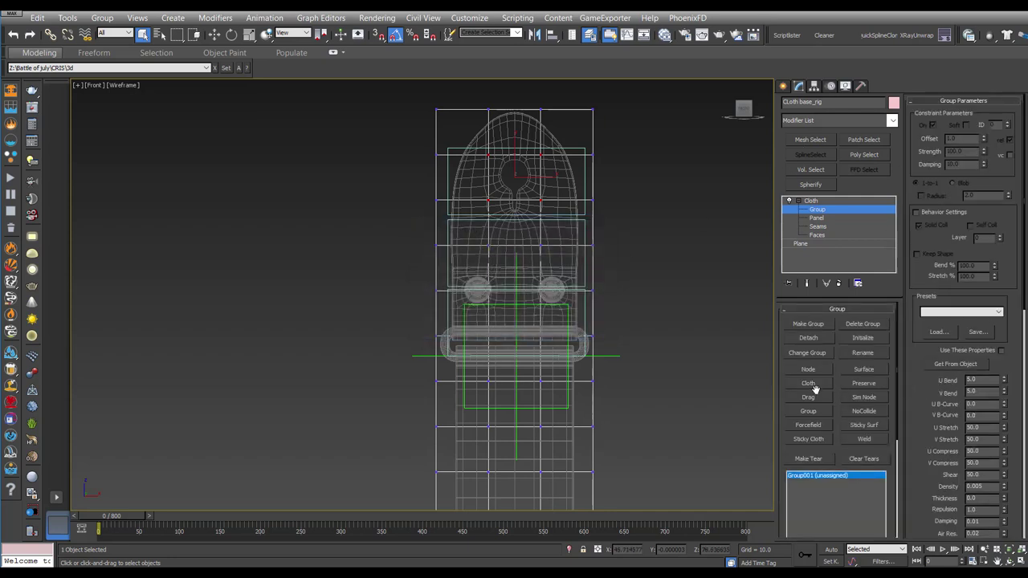
pyautogui.click(806, 368)
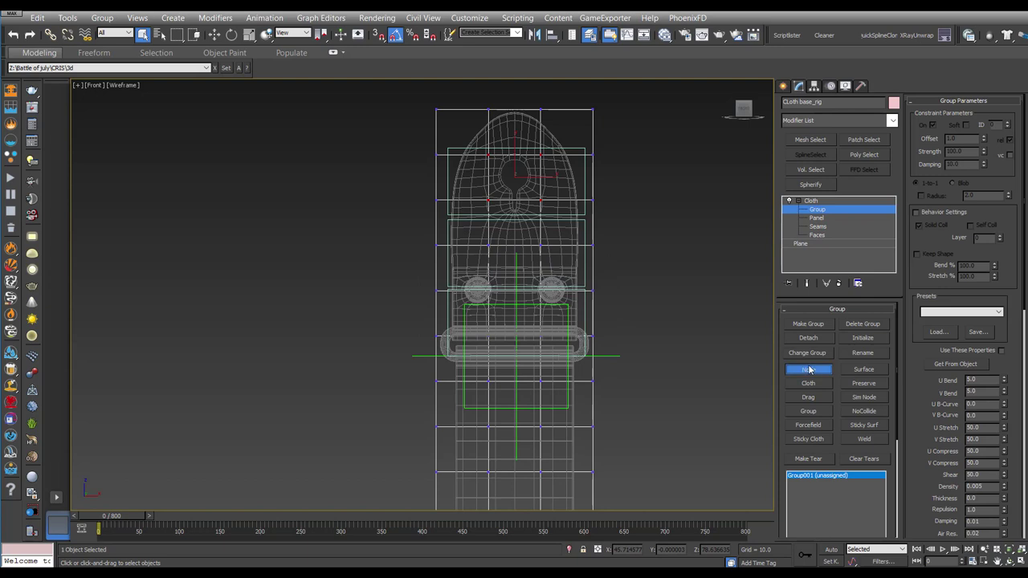
pyautogui.click(584, 175)
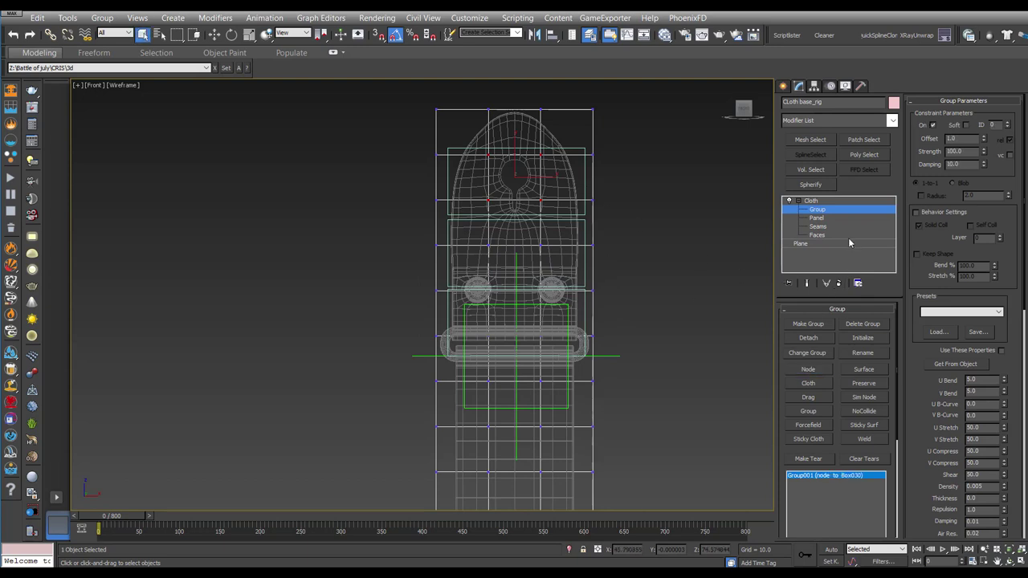
# Step: Make Group002 from the next strap vertices and pin it to Box029
pyautogui.moveTo(554, 297); pyautogui.dragTo(542, 224, button='middle')
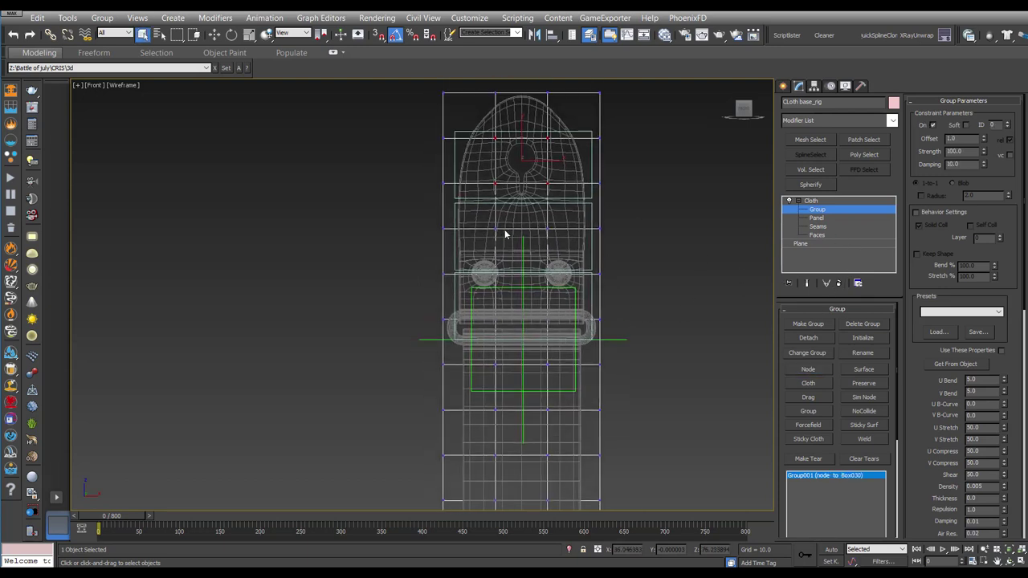
pyautogui.moveTo(516, 241); pyautogui.dragTo(564, 261)
pyautogui.click(806, 323)
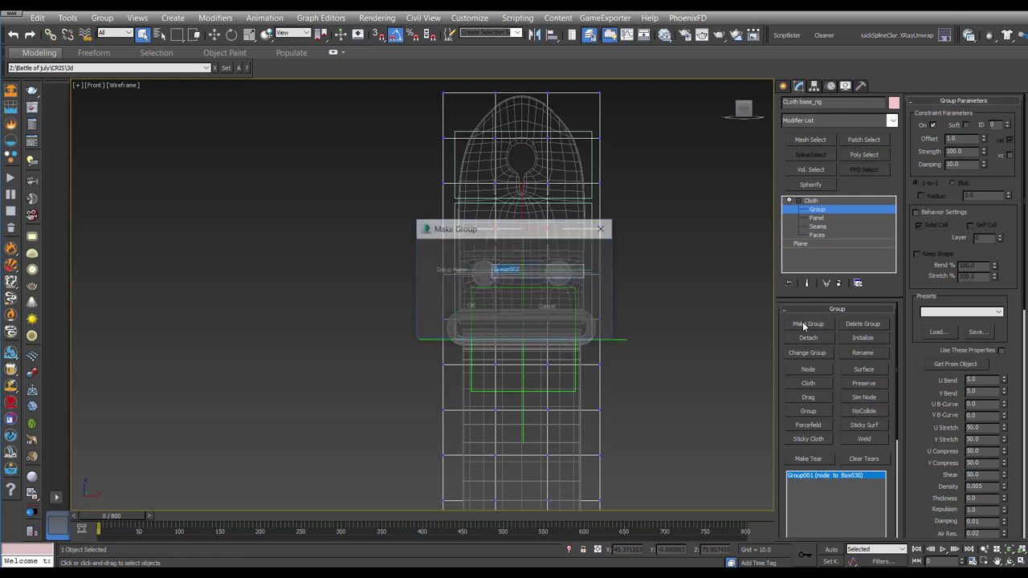
pyautogui.click(479, 310)
pyautogui.click(819, 371)
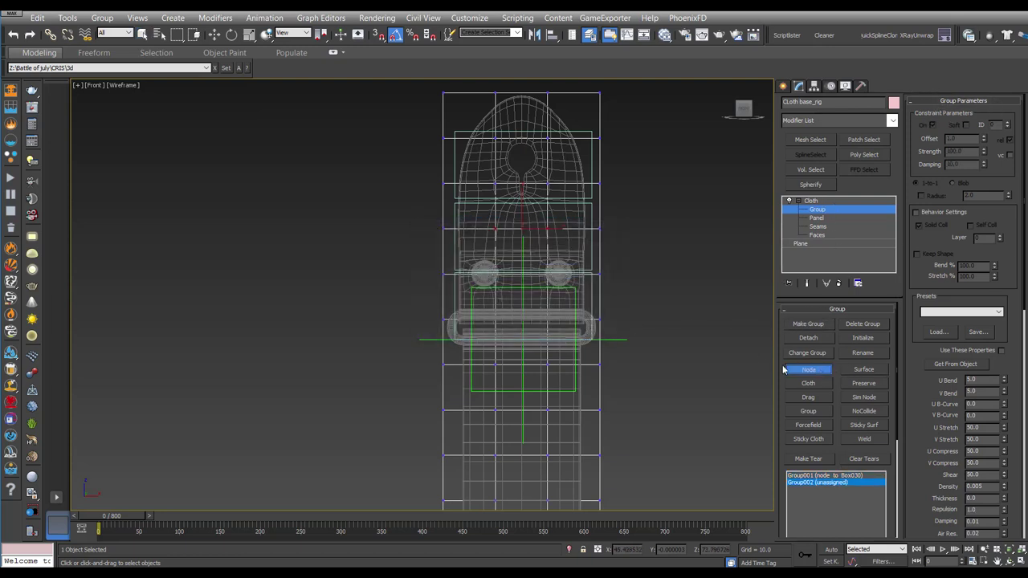
pyautogui.click(590, 252)
# Step: Make Group003 from the vertices near the buckle and pin it to Box028
pyautogui.moveTo(500, 306); pyautogui.dragTo(509, 264, button='middle')
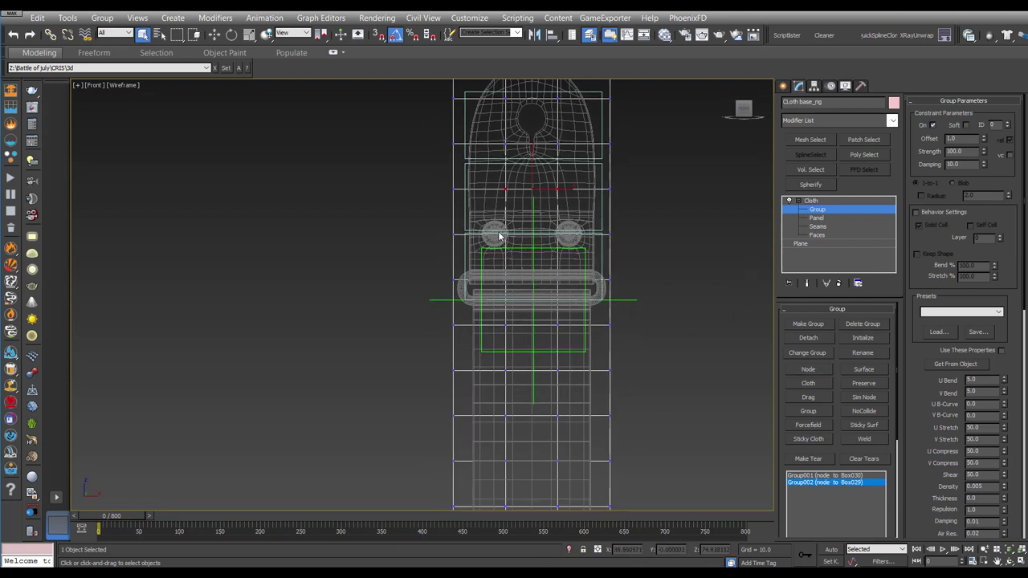
pyautogui.moveTo(498, 236); pyautogui.dragTo(430, 278)
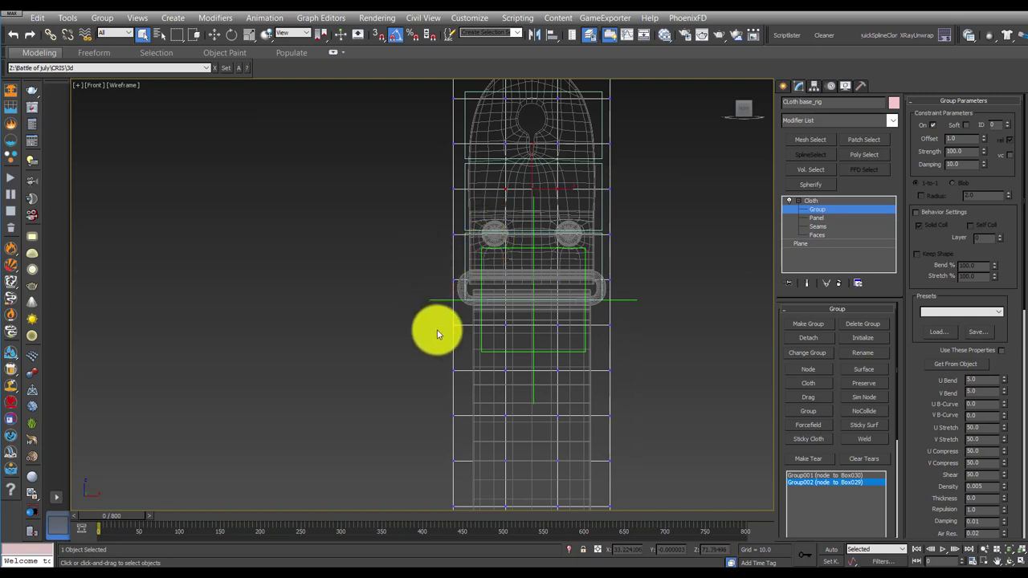
pyautogui.moveTo(436, 329)
pyautogui.mouseDown()
pyautogui.moveTo(656, 233)
pyautogui.moveTo(640, 233)
pyautogui.mouseUp()
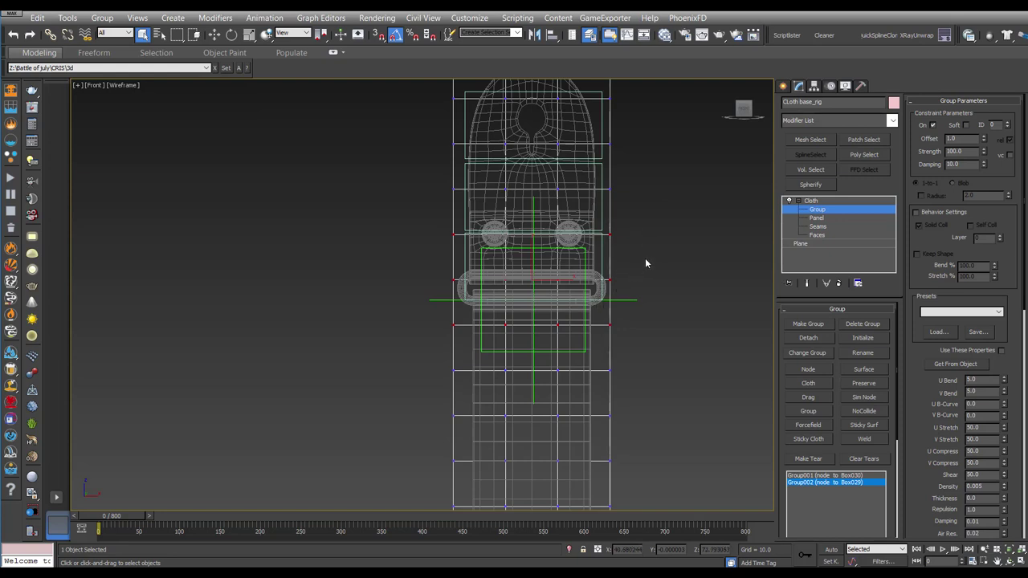
pyautogui.moveTo(498, 321); pyautogui.dragTo(444, 341)
pyautogui.click(808, 324)
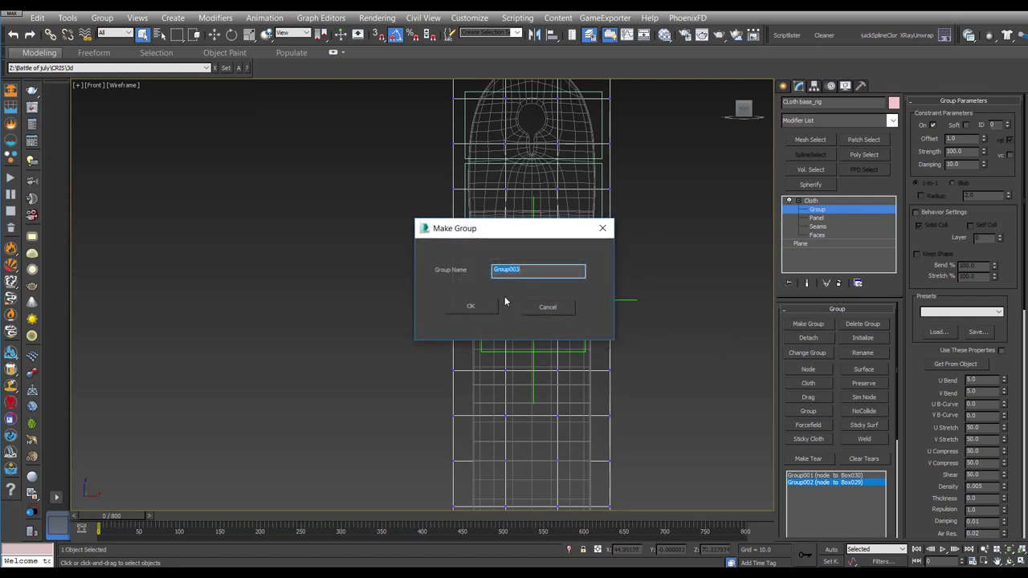
pyautogui.click(466, 306)
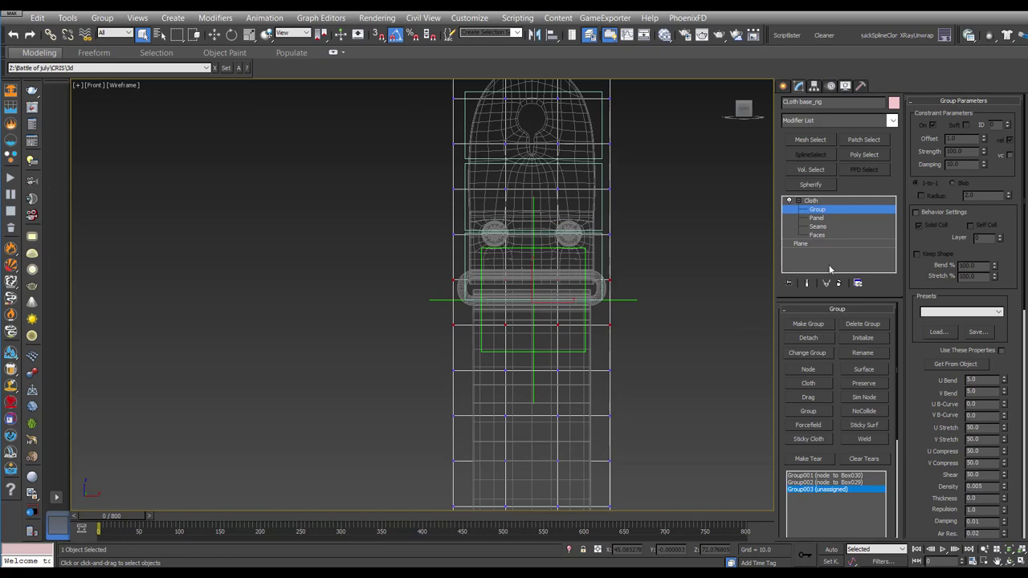
pyautogui.click(802, 370)
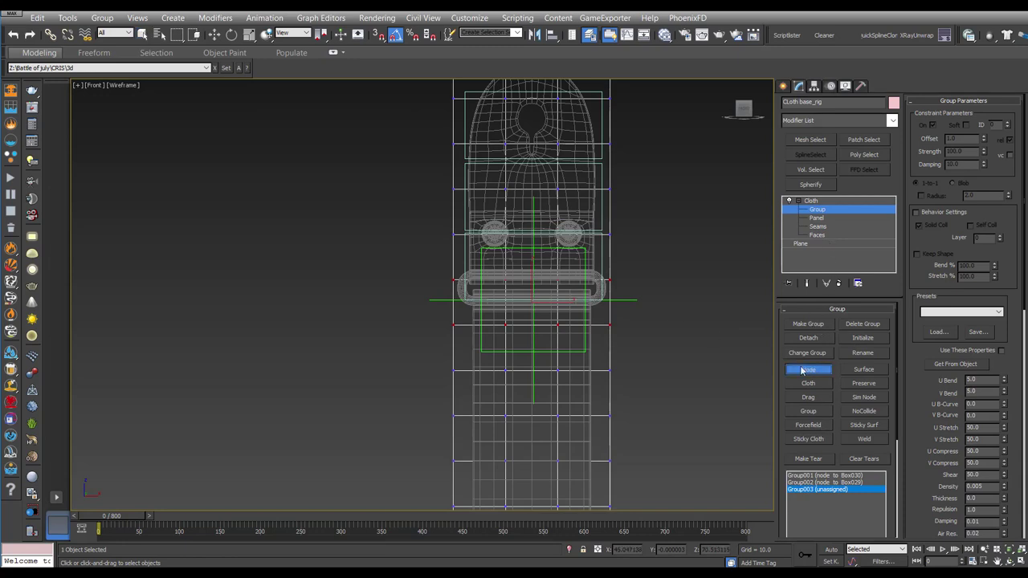
pyautogui.scroll(3, 596, 269)
pyautogui.click(602, 261)
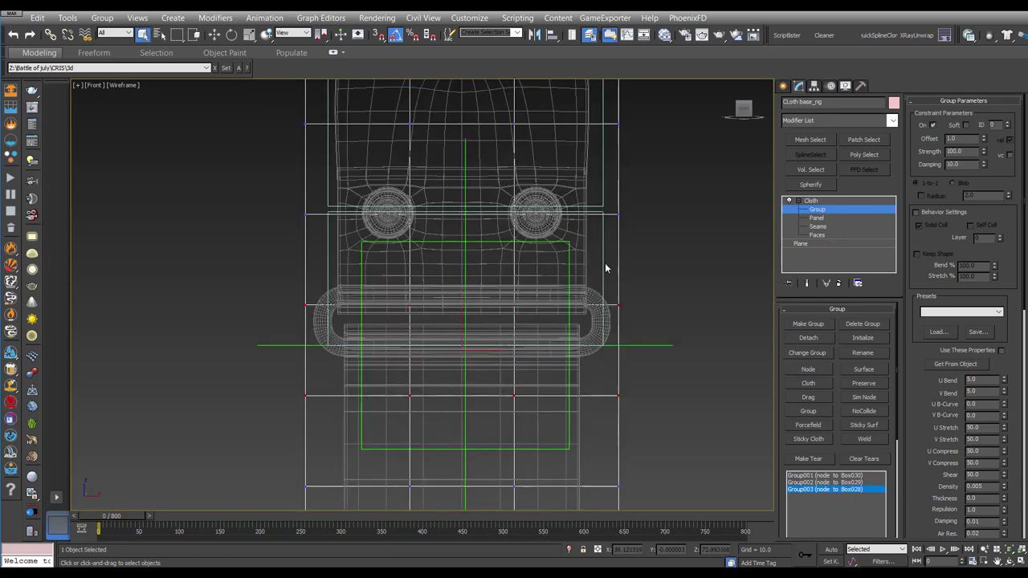
# Step: Reframe the cloth strip, then make Group004 and pin it as a node to Box033
pyautogui.click(820, 213)
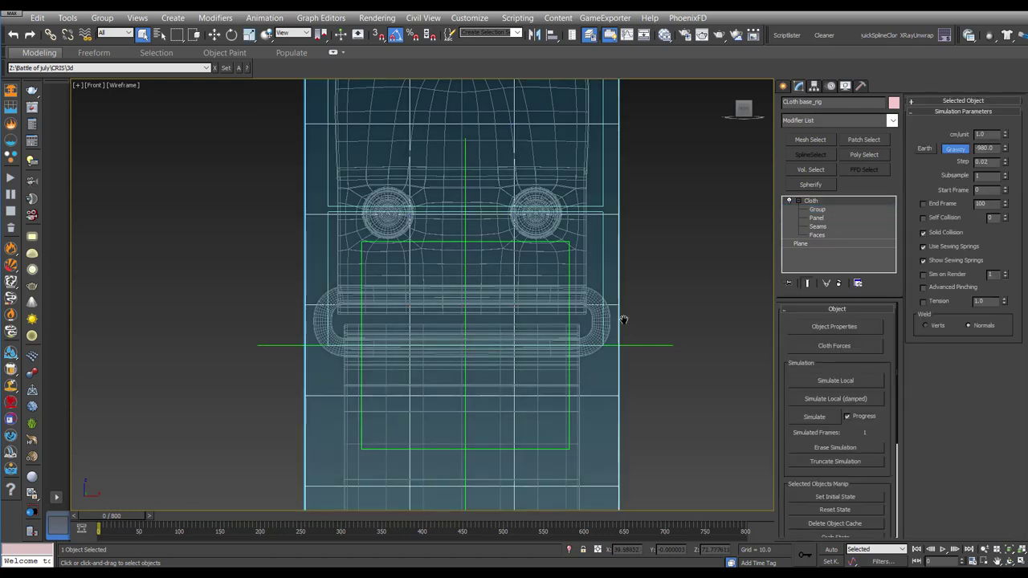
pyautogui.scroll(-5, 619, 316)
pyautogui.moveTo(562, 482); pyautogui.dragTo(527, 258, button='middle')
pyautogui.scroll(5, 525, 257)
pyautogui.moveTo(591, 204); pyautogui.dragTo(453, 308, button='middle')
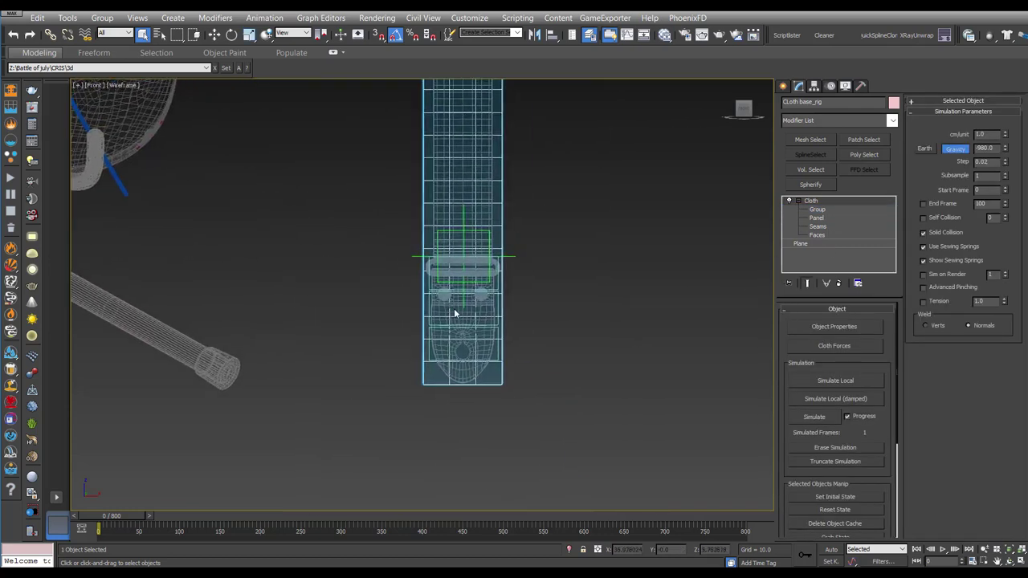
pyautogui.scroll(5, 453, 308)
pyautogui.click(817, 211)
pyautogui.scroll(-3, 458, 374)
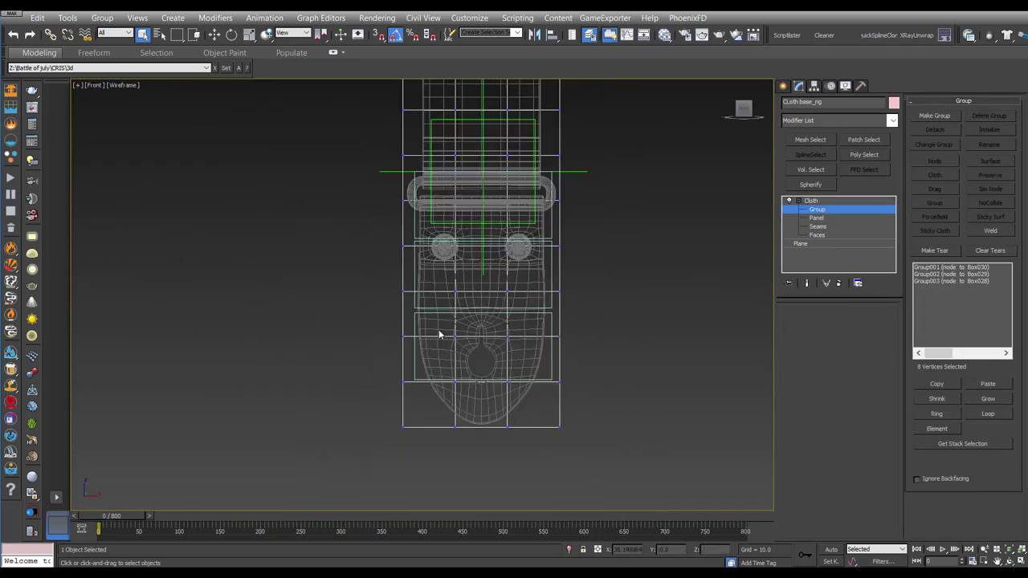
pyautogui.scroll(2, 521, 373)
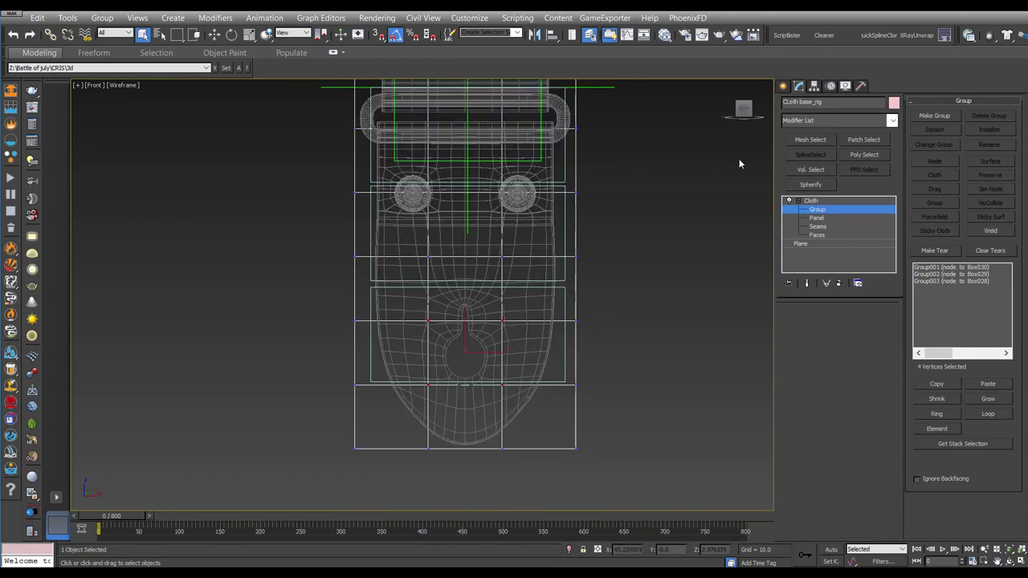
pyautogui.click(933, 116)
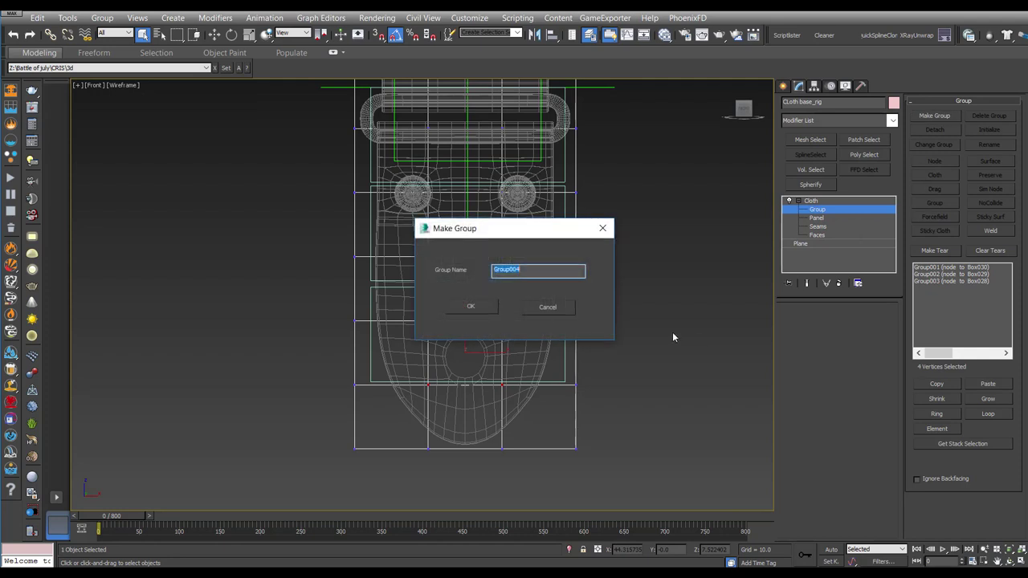
pyautogui.click(489, 307)
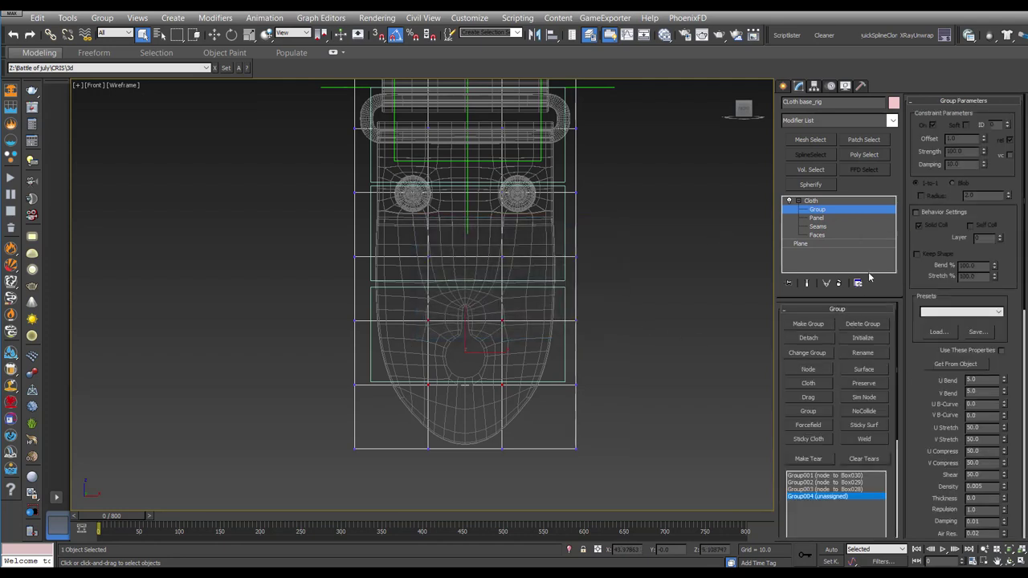
pyautogui.click(810, 369)
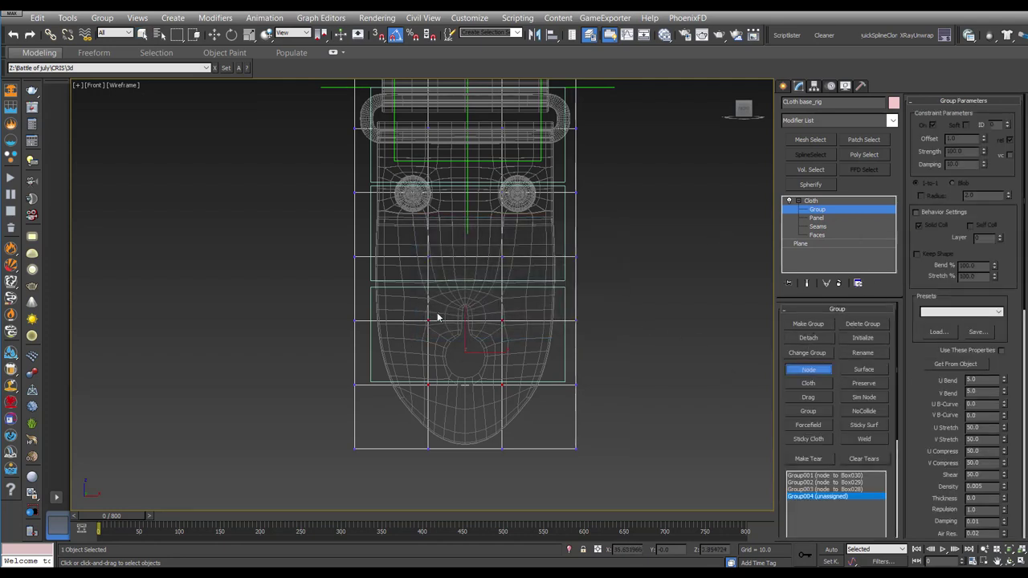
pyautogui.click(565, 342)
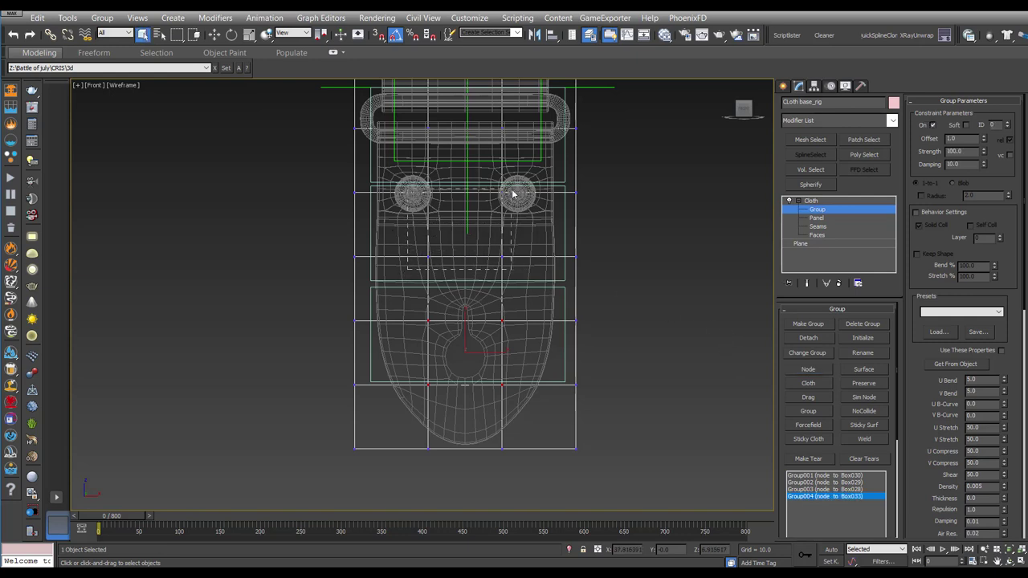
# Step: Make Group005 from the selected vertices and pin it to Box032
pyautogui.moveTo(517, 218); pyautogui.dragTo(521, 257, button='middle')
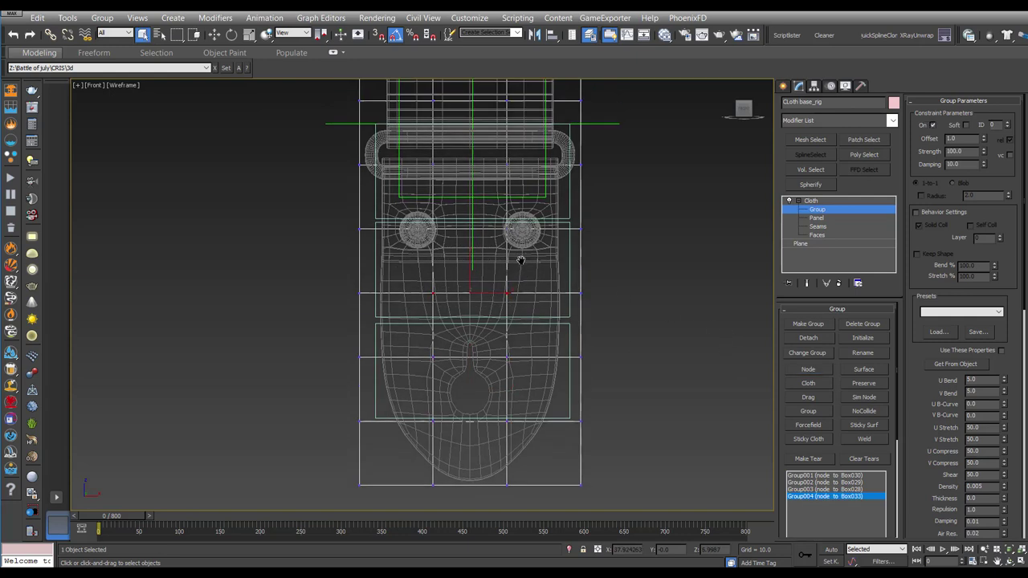
pyautogui.click(809, 324)
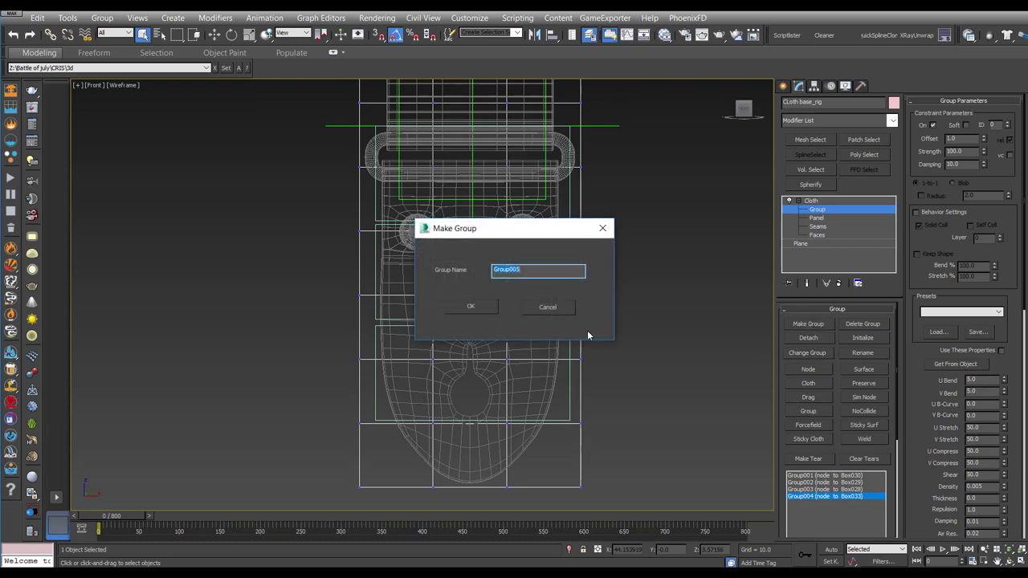
pyautogui.click(480, 305)
pyautogui.click(807, 369)
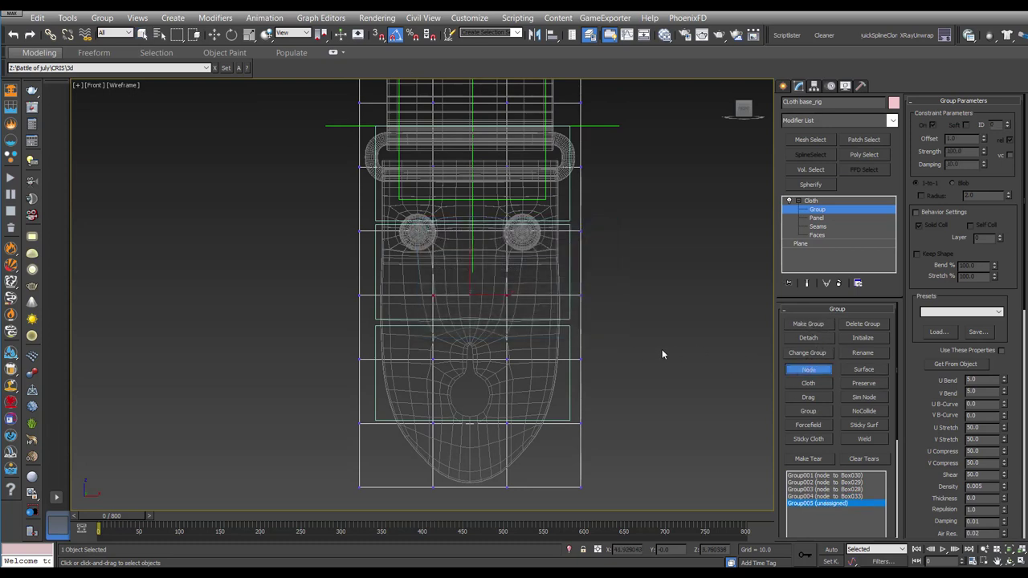
pyautogui.click(567, 310)
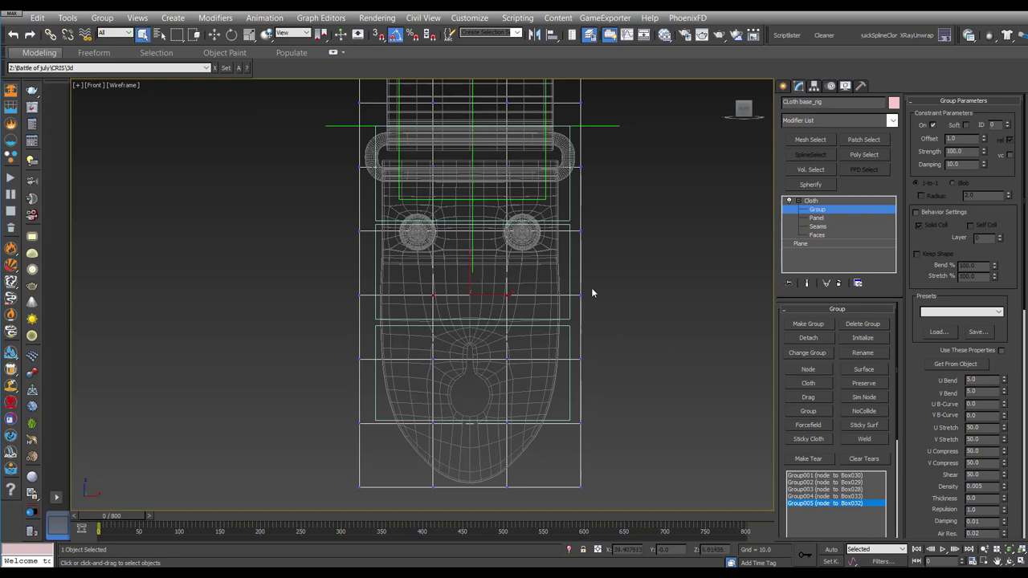
# Step: Group the upper vertex rows as Group006, pin it to Box031, and exit Group level
pyautogui.moveTo(620, 257); pyautogui.dragTo(675, 361, button='middle')
pyautogui.moveTo(655, 291); pyautogui.dragTo(390, 193)
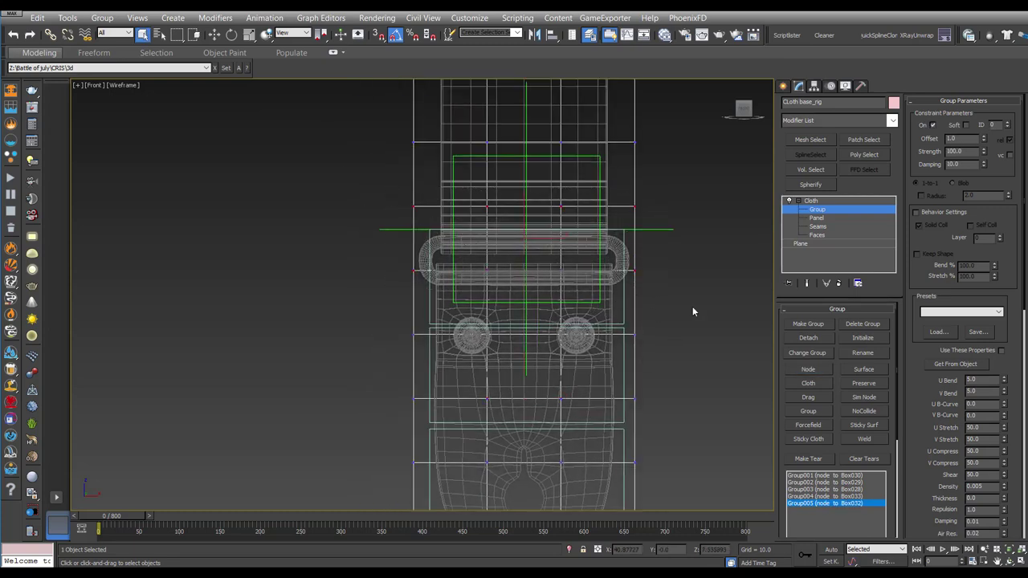
pyautogui.click(807, 324)
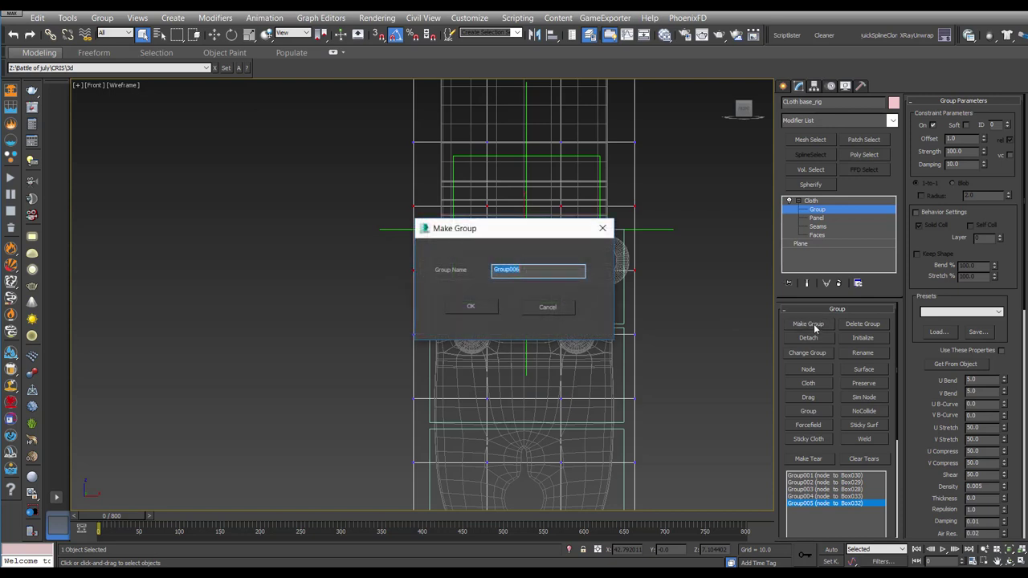
pyautogui.click(473, 307)
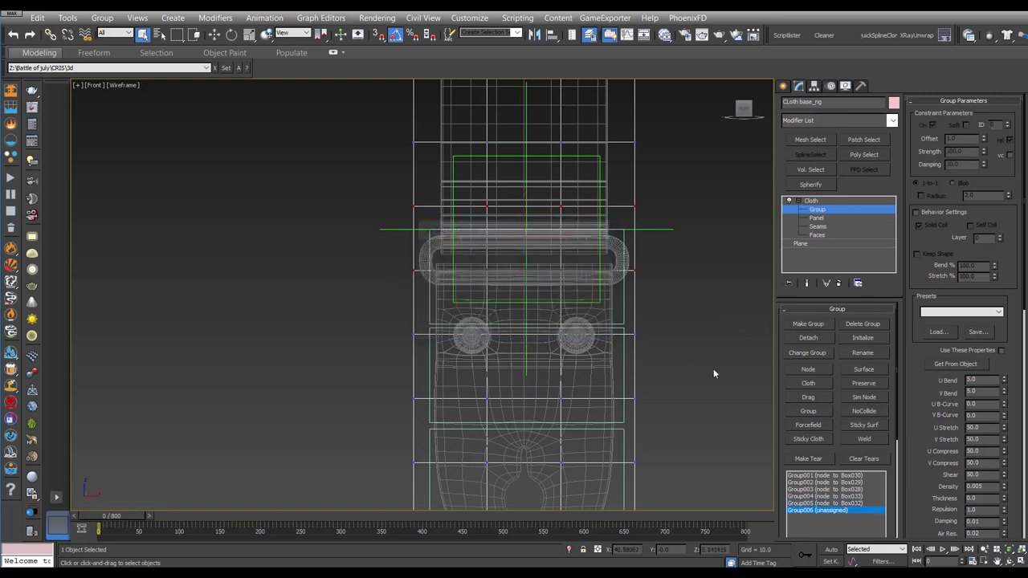
pyautogui.click(809, 370)
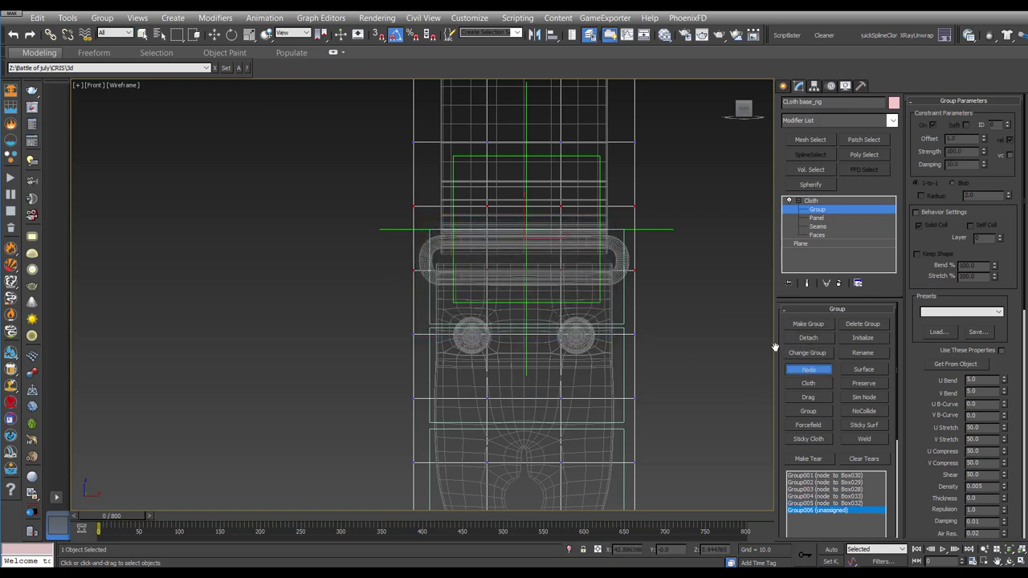
pyautogui.click(623, 237)
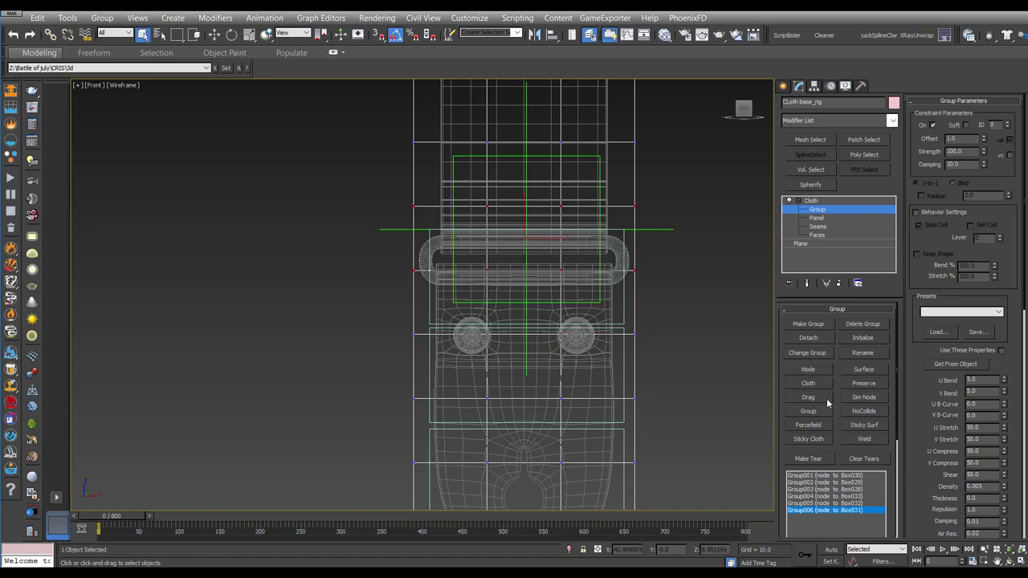
pyautogui.click(817, 211)
# Step: Run a quick local cloth simulation of the strap
pyautogui.scroll(-5, 711, 278)
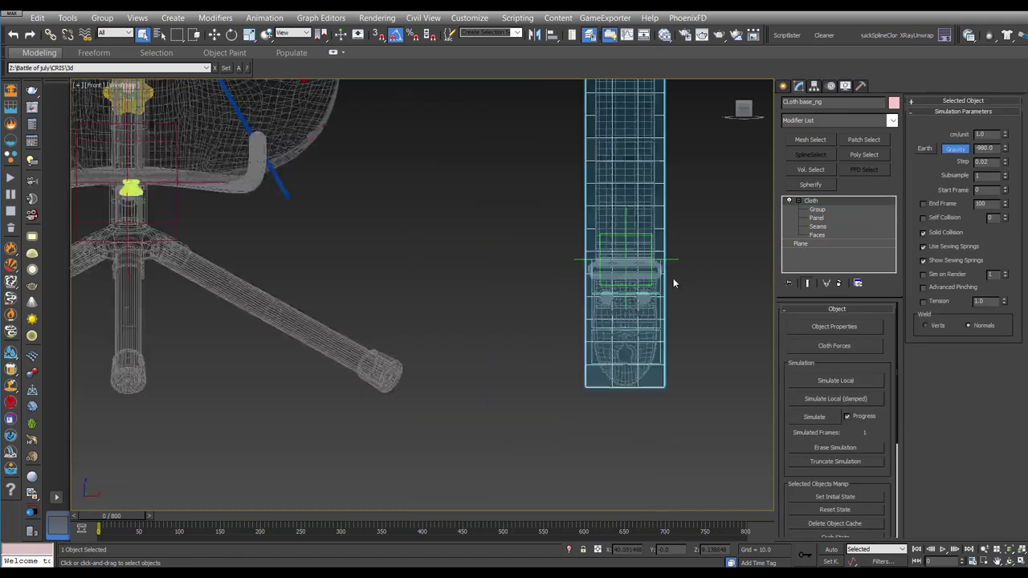
pyautogui.moveTo(673, 278)
pyautogui.keyDown('alt'); pyautogui.mouseDown(button='middle')
pyautogui.moveTo(671, 252)
pyautogui.moveTo(575, 338)
pyautogui.moveTo(613, 354)
pyautogui.mouseUp(button='middle'); pyautogui.keyUp('alt')
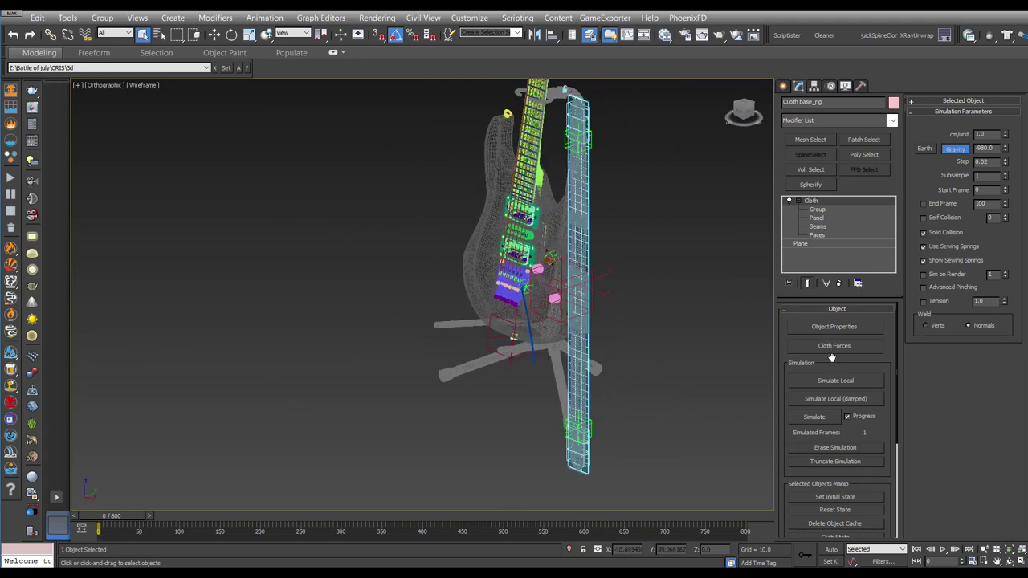
pyautogui.click(833, 380)
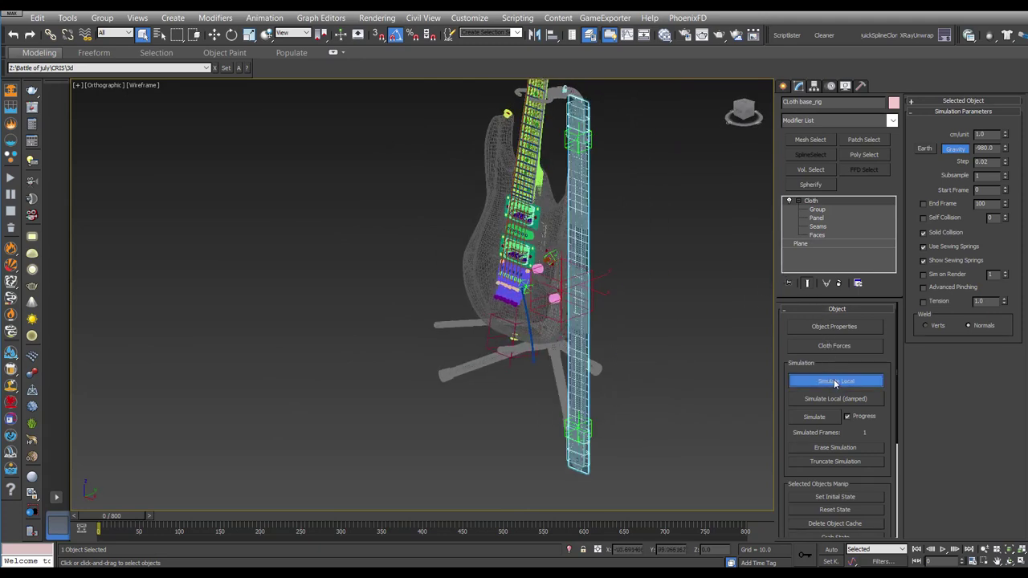
pyautogui.moveTo(634, 297)
pyautogui.keyDown('alt'); pyautogui.mouseDown(button='middle')
pyautogui.moveTo(603, 294)
pyautogui.moveTo(850, 300)
pyautogui.mouseUp(button='middle'); pyautogui.keyUp('alt')
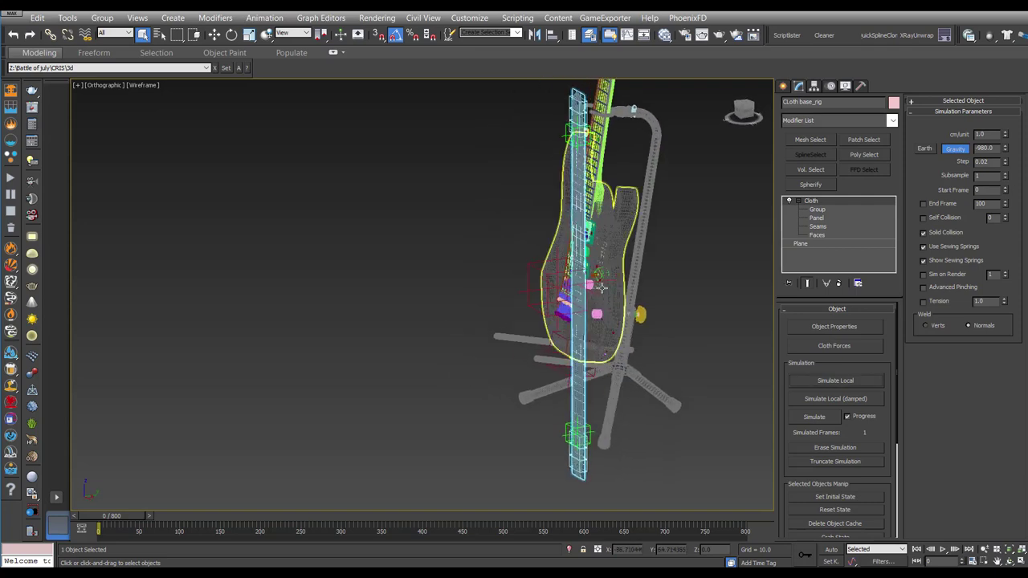
# Step: Set Cloth base_rig as a cloth object using the Heavy Leather preset
pyautogui.click(846, 328)
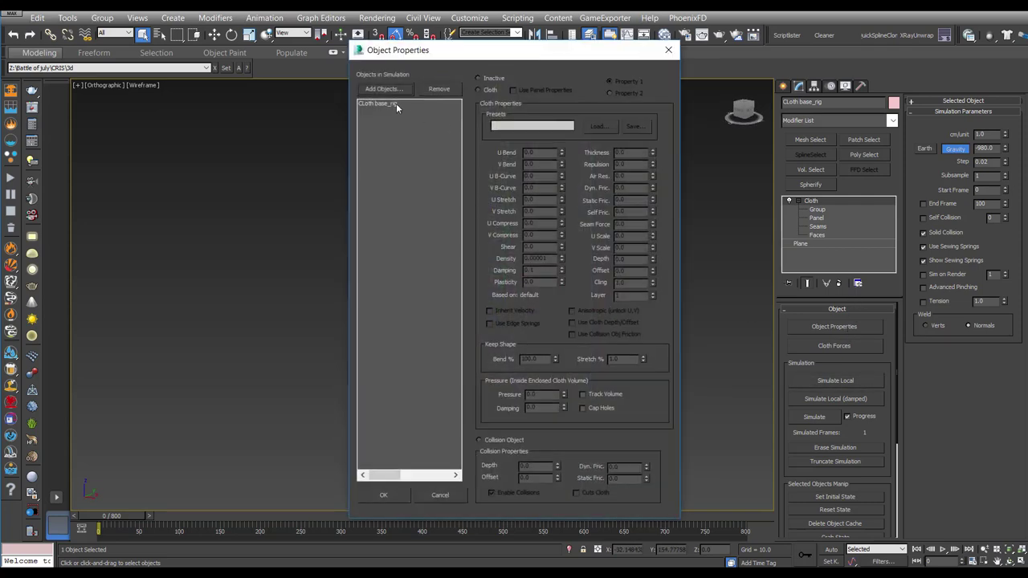
pyautogui.click(394, 105)
pyautogui.click(492, 89)
pyautogui.click(562, 126)
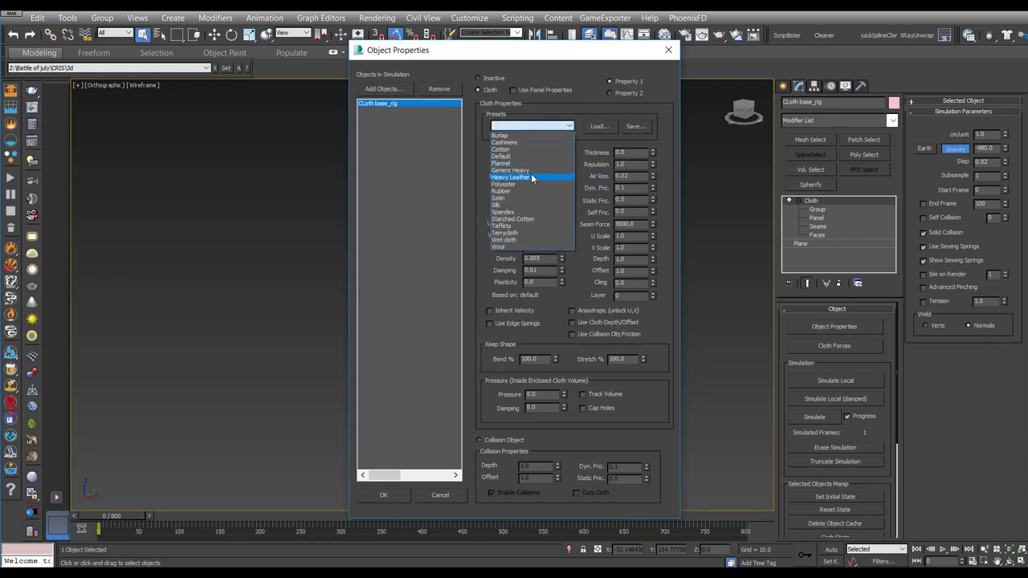
pyautogui.click(531, 175)
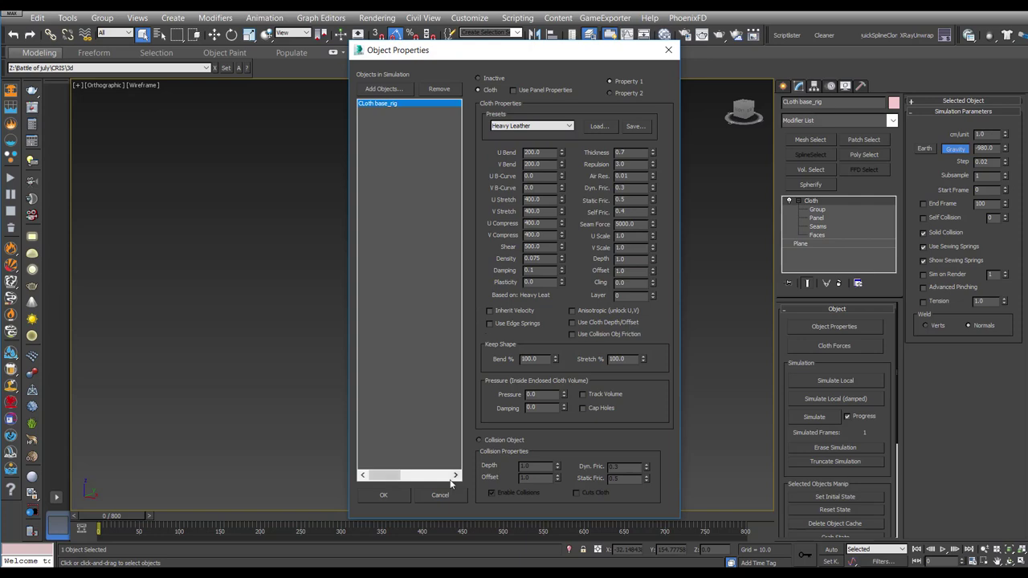
pyautogui.click(387, 497)
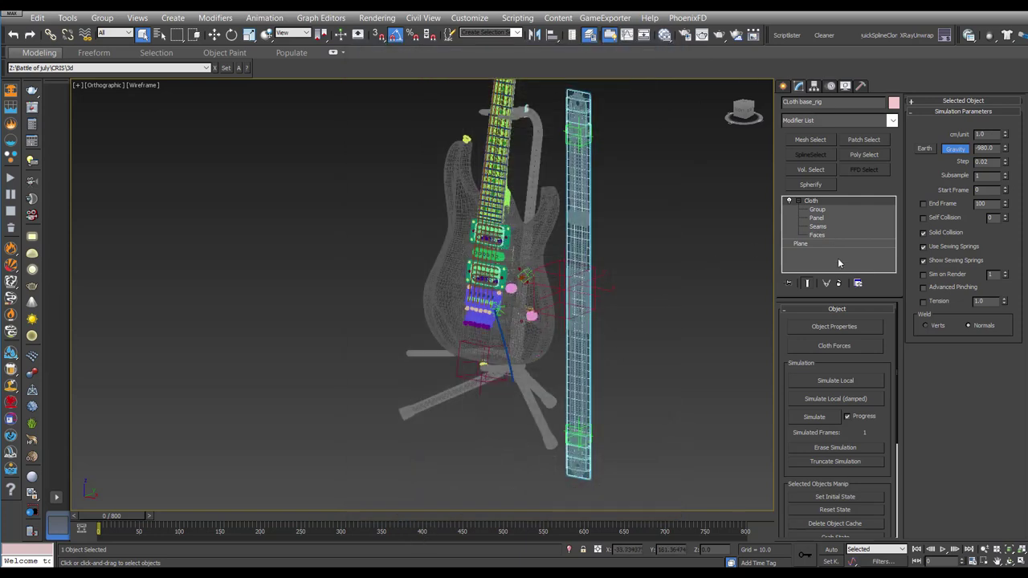
# Step: Run a local simulation and pull the red Point006 helper to deform the strap
pyautogui.click(825, 379)
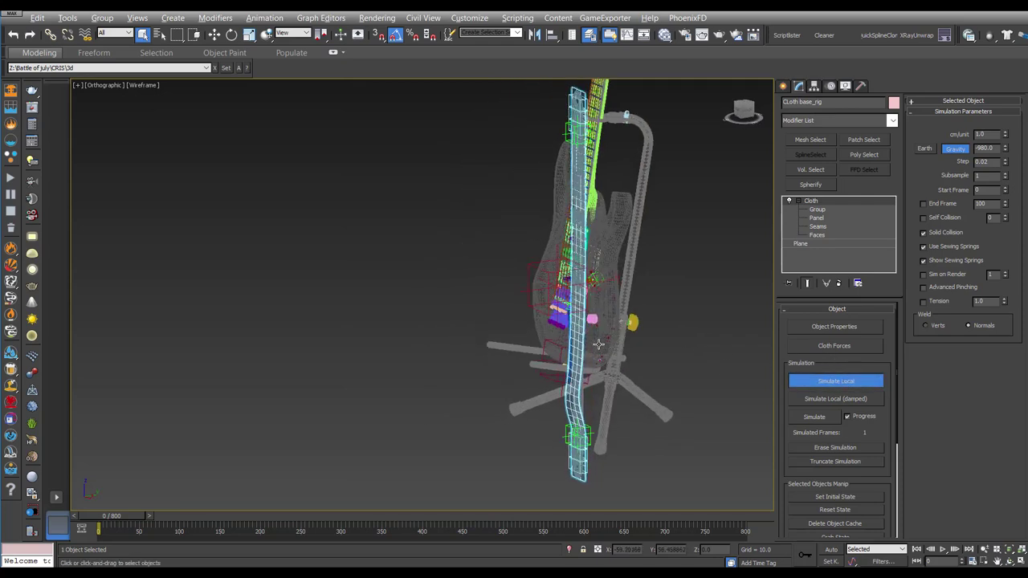
pyautogui.keyDown('alt'); pyautogui.moveTo(626, 345); pyautogui.dragTo(583, 361, button='middle'); pyautogui.keyUp('alt')
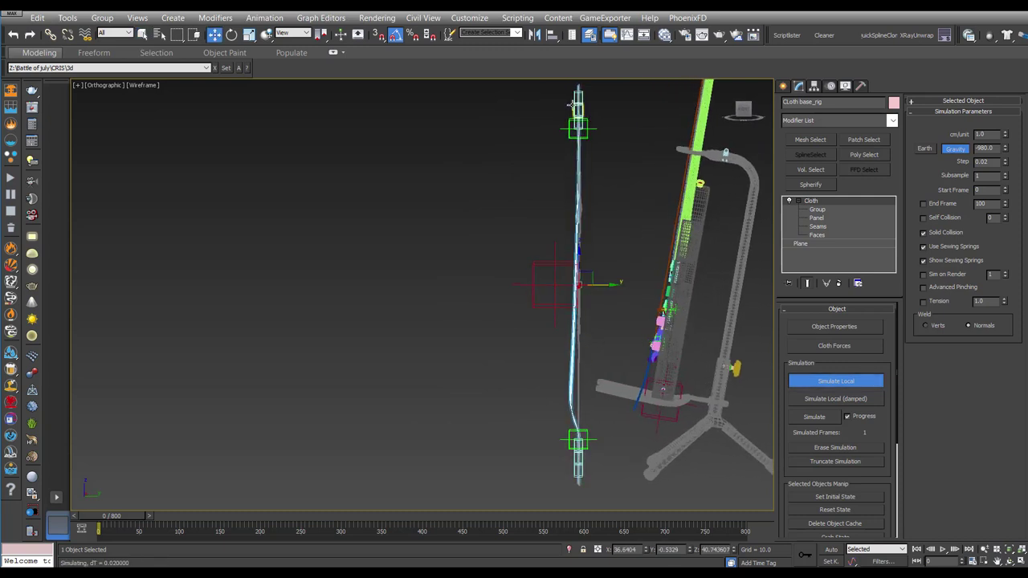
pyautogui.click(551, 282)
pyautogui.press('w')
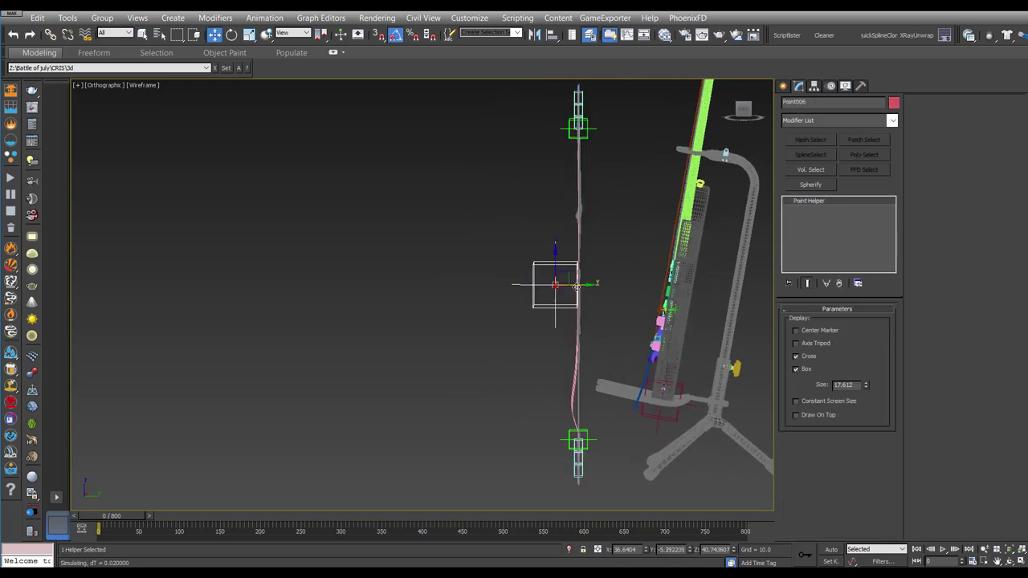
pyautogui.moveTo(562, 288)
pyautogui.mouseDown()
pyautogui.moveTo(508, 292)
pyautogui.moveTo(582, 306)
pyautogui.mouseUp()
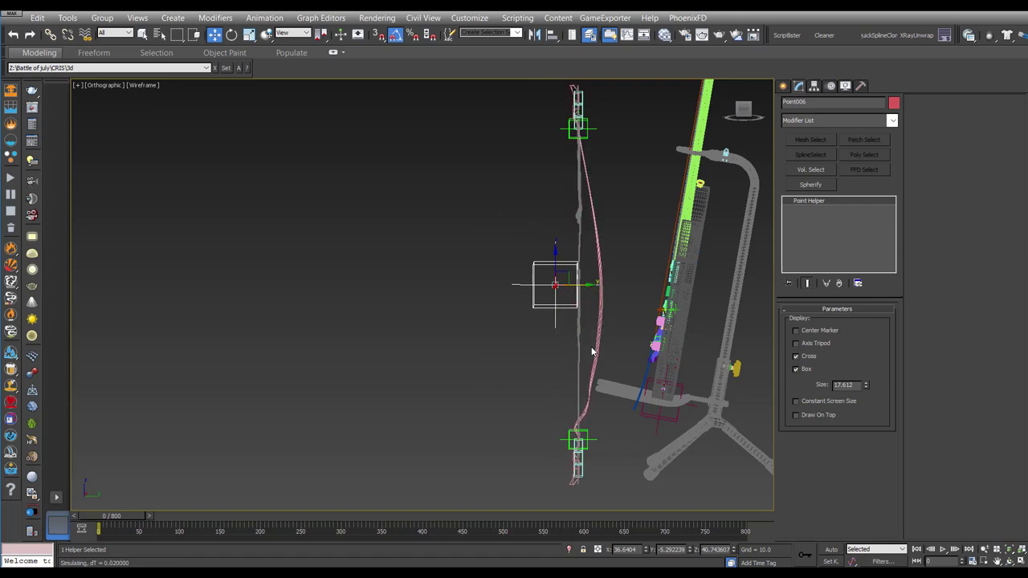
# Step: Reset the cloth to its initial shape and select the strip with its helpers
pyautogui.click(597, 362)
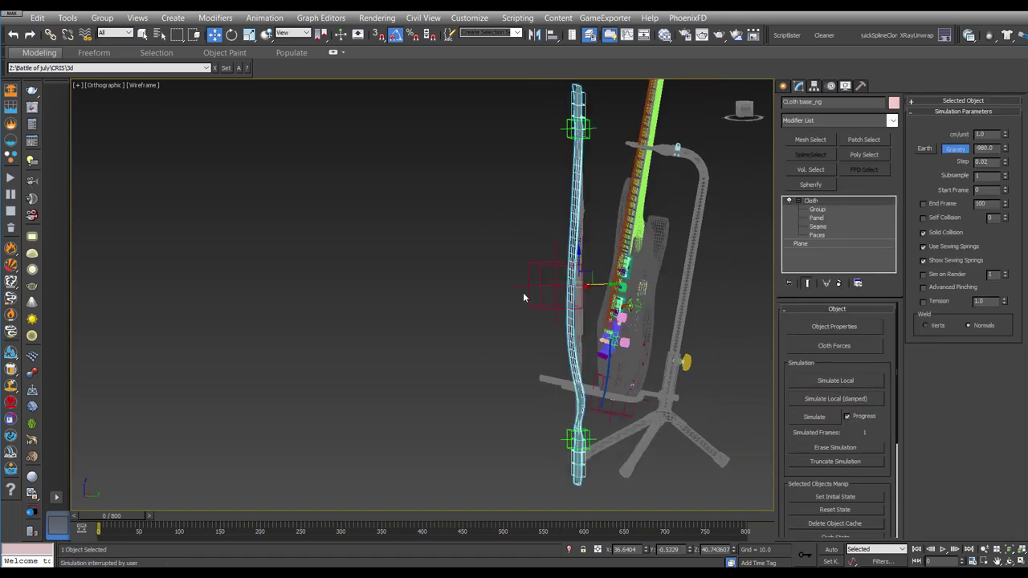
pyautogui.keyDown('alt'); pyautogui.moveTo(522, 292); pyautogui.dragTo(562, 297, button='middle'); pyautogui.keyUp('alt')
pyautogui.click(848, 509)
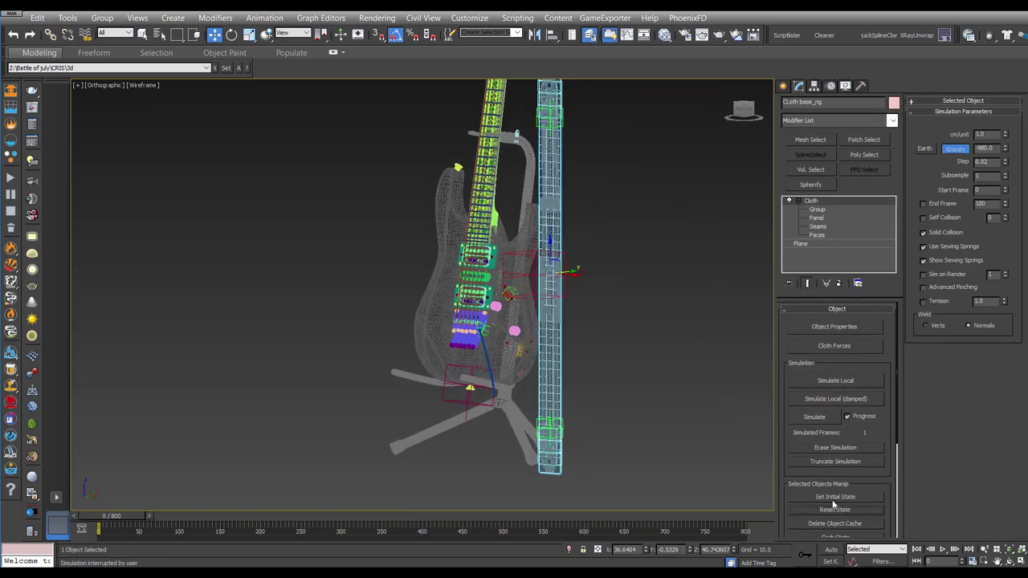
pyautogui.moveTo(612, 325)
pyautogui.mouseDown(button='middle')
pyautogui.moveTo(571, 273)
pyautogui.moveTo(564, 325)
pyautogui.mouseUp(button='middle')
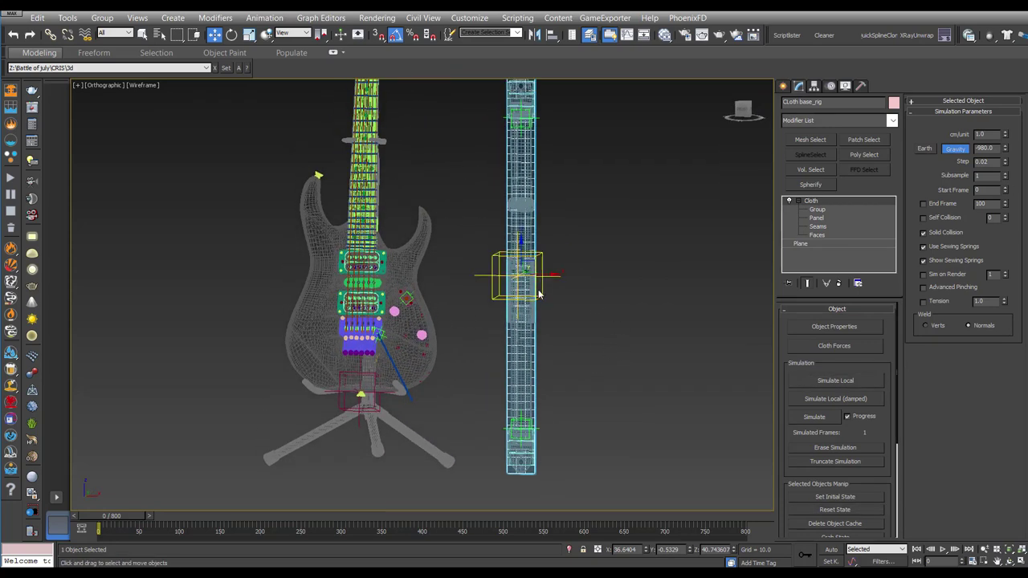
pyautogui.click(520, 273)
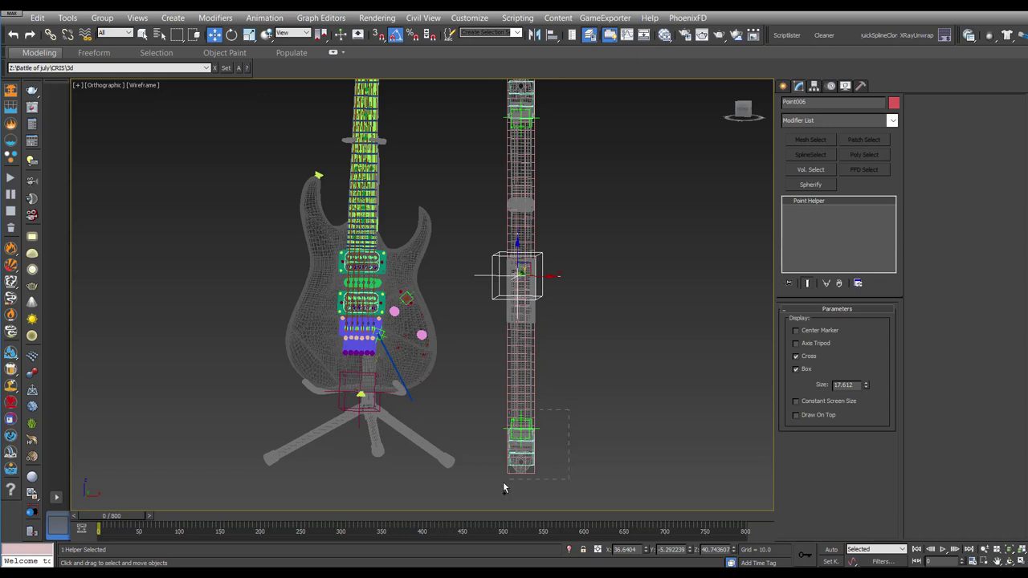
pyautogui.moveTo(502, 487); pyautogui.dragTo(669, 78)
pyautogui.moveTo(669, 78); pyautogui.dragTo(655, 223, button='middle')
# Step: Freeze the transforms of the selected strap helpers
pyautogui.moveTo(528, 216); pyautogui.dragTo(572, 292)
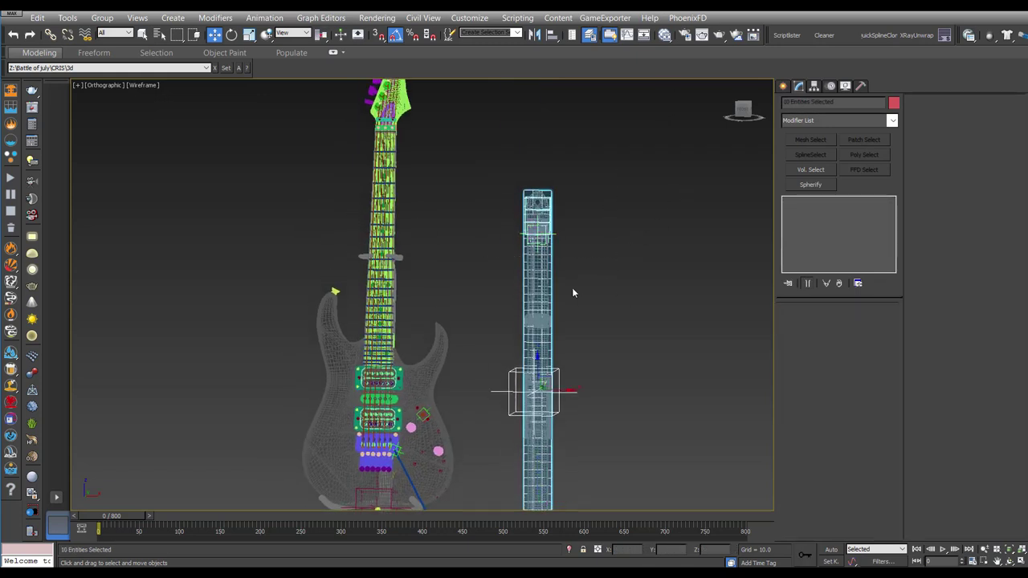
pyautogui.keyDown('alt'); pyautogui.click(530, 322); pyautogui.keyUp('alt')
pyautogui.moveTo(562, 309); pyautogui.dragTo(562, 258, button='middle')
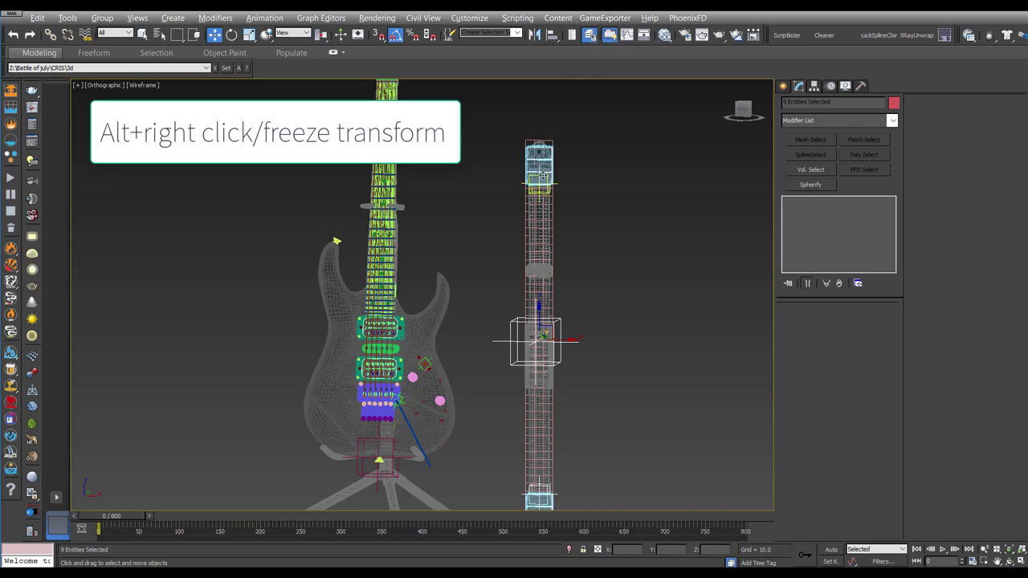
pyautogui.keyDown('alt'); pyautogui.rightClick(544, 178); pyautogui.keyUp('alt')
pyautogui.click(499, 121)
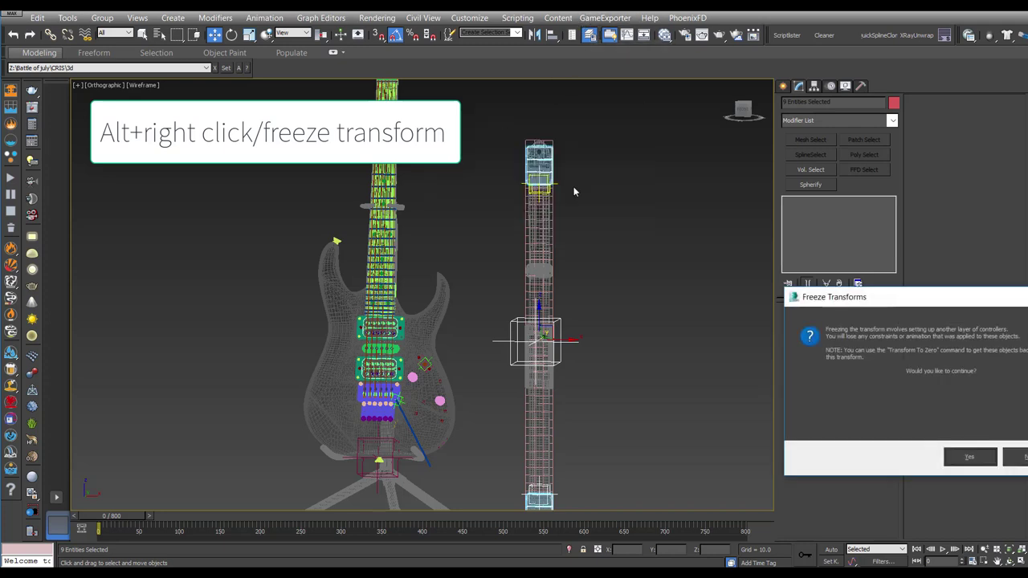
pyautogui.click(973, 457)
# Step: Move Point006 off the strap, then snap it back with Transform To Zero
pyautogui.moveTo(709, 397); pyautogui.dragTo(648, 287, button='middle')
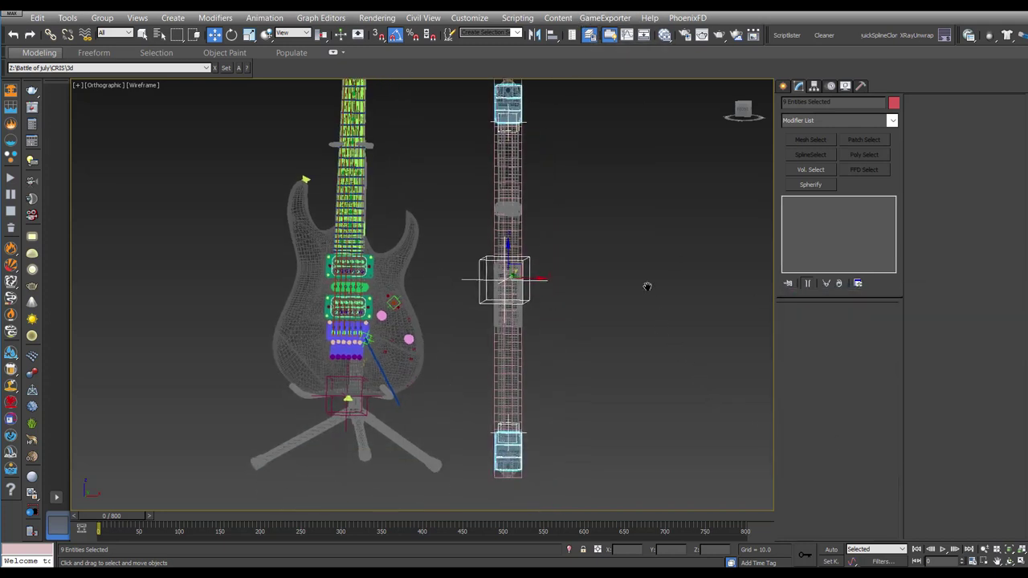
pyautogui.click(591, 310)
pyautogui.click(506, 278)
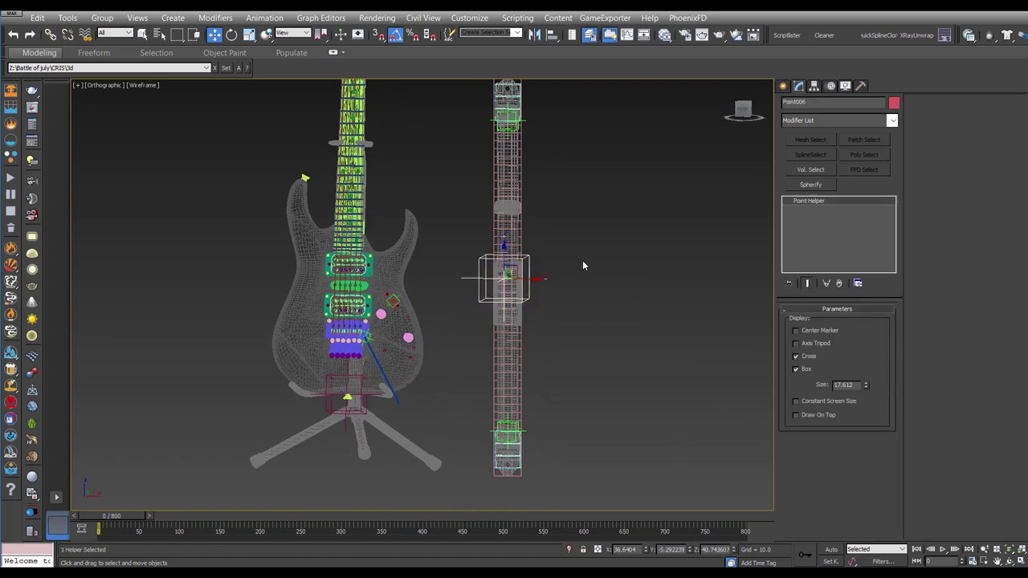
pyautogui.moveTo(582, 260)
pyautogui.keyDown('alt'); pyautogui.mouseDown(button='middle')
pyautogui.moveTo(572, 269)
pyautogui.moveTo(528, 245)
pyautogui.moveTo(558, 321)
pyautogui.moveTo(519, 311)
pyautogui.mouseUp(button='middle'); pyautogui.keyUp('alt')
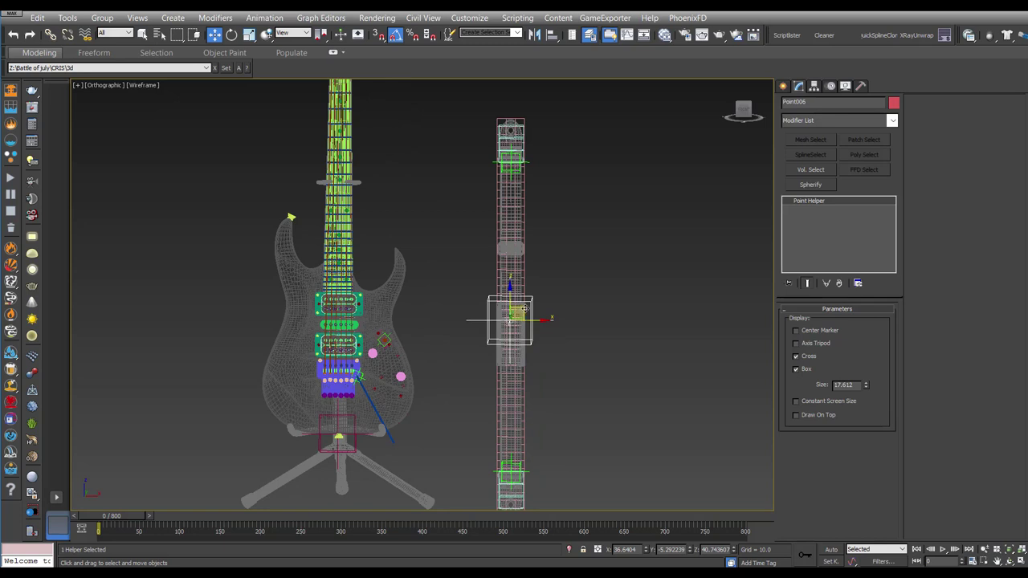
pyautogui.moveTo(524, 308); pyautogui.dragTo(667, 227)
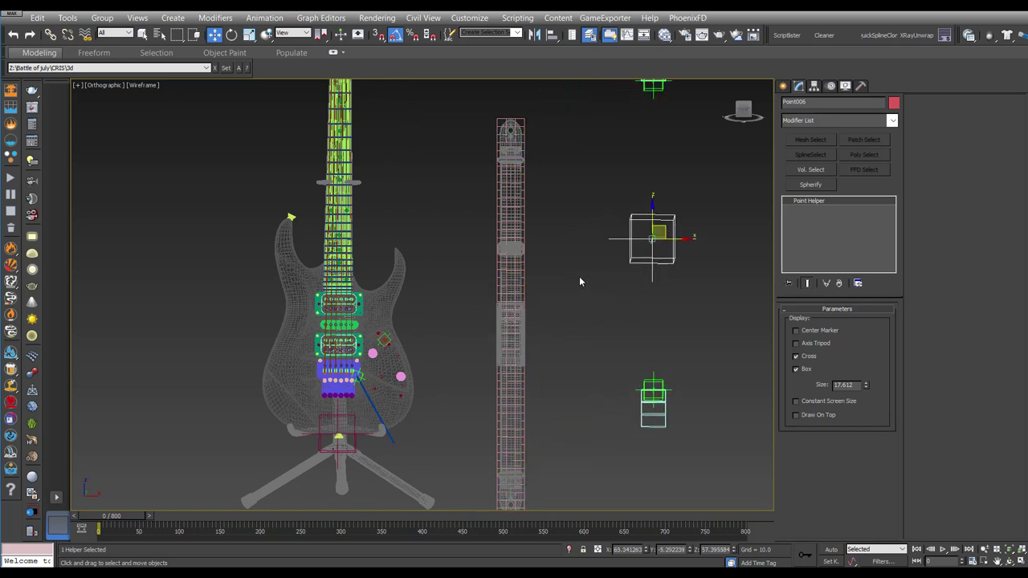
pyautogui.keyDown('alt'); pyautogui.rightClick(647, 221); pyautogui.keyUp('alt')
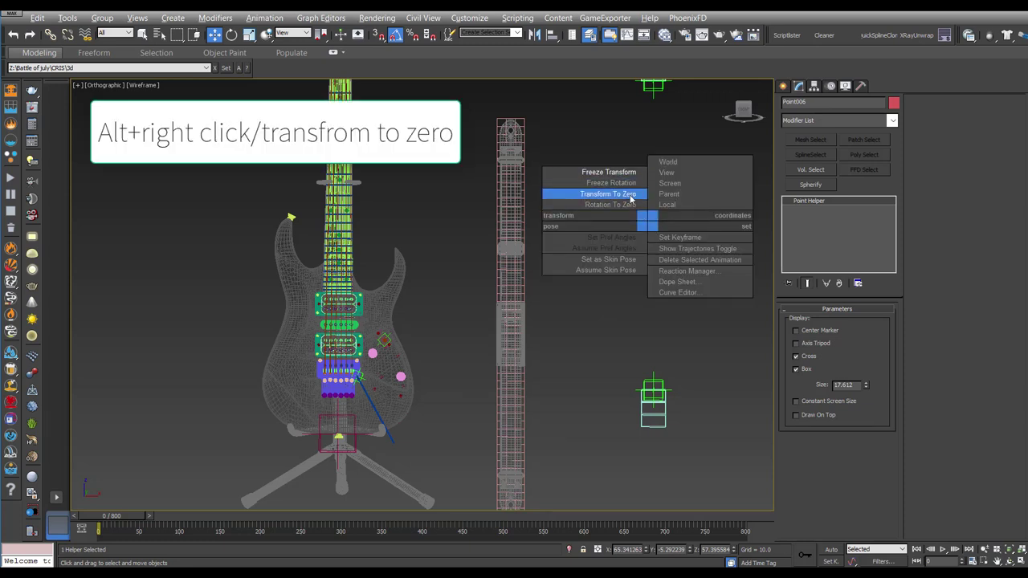
pyautogui.click(631, 199)
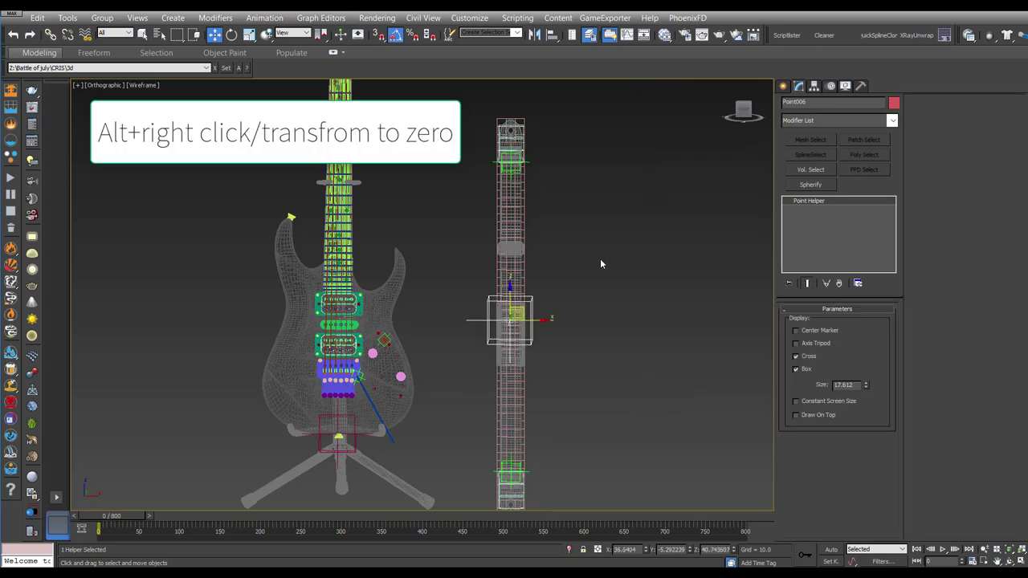
pyautogui.moveTo(599, 258); pyautogui.dragTo(595, 226, button='middle')
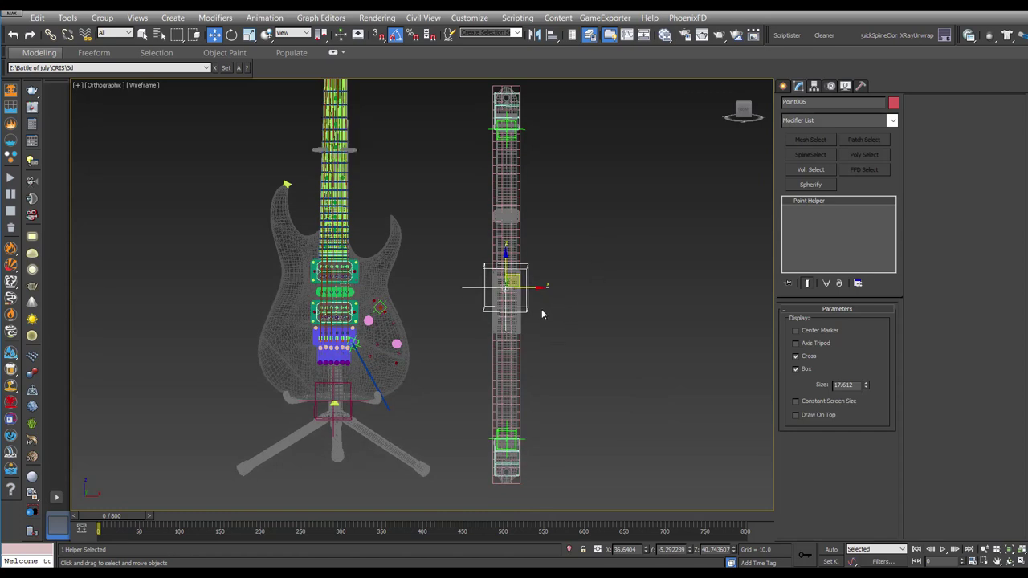
pyautogui.keyDown('alt'); pyautogui.moveTo(565, 331); pyautogui.dragTo(539, 328, button='middle'); pyautogui.keyUp('alt')
# Step: Simulate the strap locally with 12 subsamples and self collision, pulling Point004 sideways
pyautogui.click(520, 321)
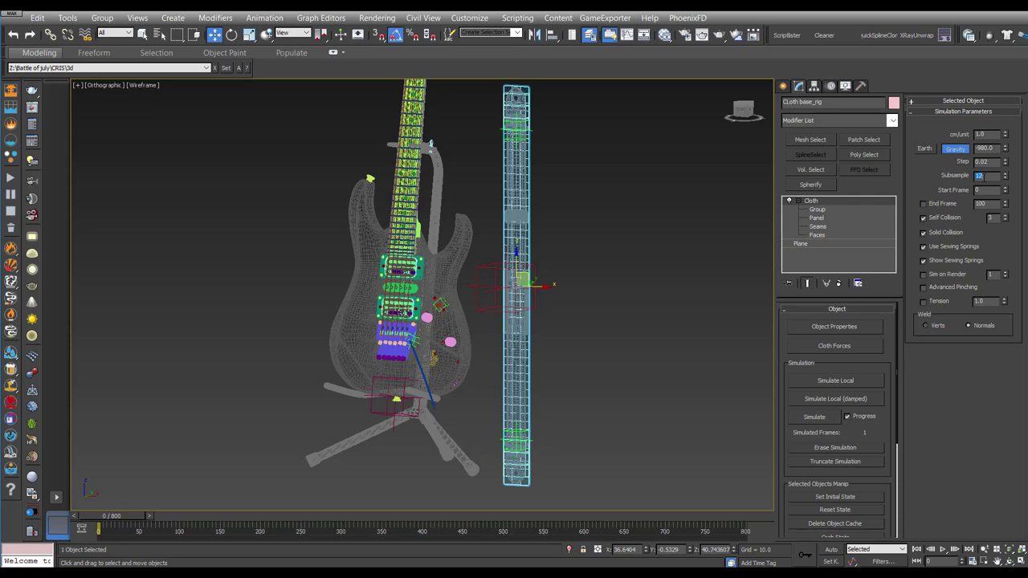
pyautogui.click(819, 379)
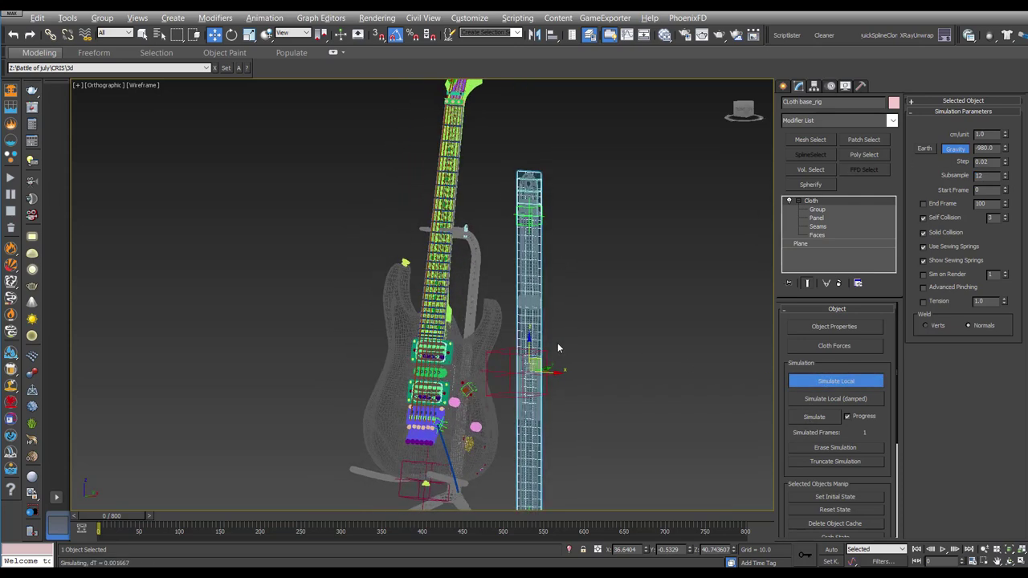
pyautogui.keyDown('alt'); pyautogui.moveTo(565, 289); pyautogui.dragTo(514, 126, button='middle'); pyautogui.keyUp('alt')
pyautogui.scroll(3, 569, 314)
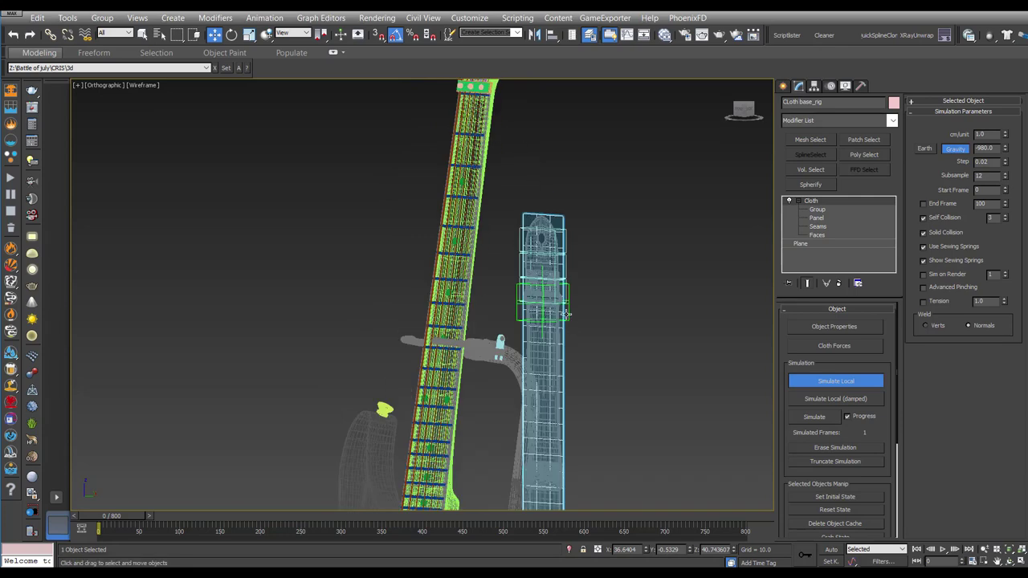
pyautogui.click(564, 317)
pyautogui.moveTo(564, 318)
pyautogui.keyDown('alt'); pyautogui.mouseDown(button='middle')
pyautogui.moveTo(550, 323)
pyautogui.moveTo(549, 309)
pyautogui.mouseUp(button='middle'); pyautogui.keyUp('alt')
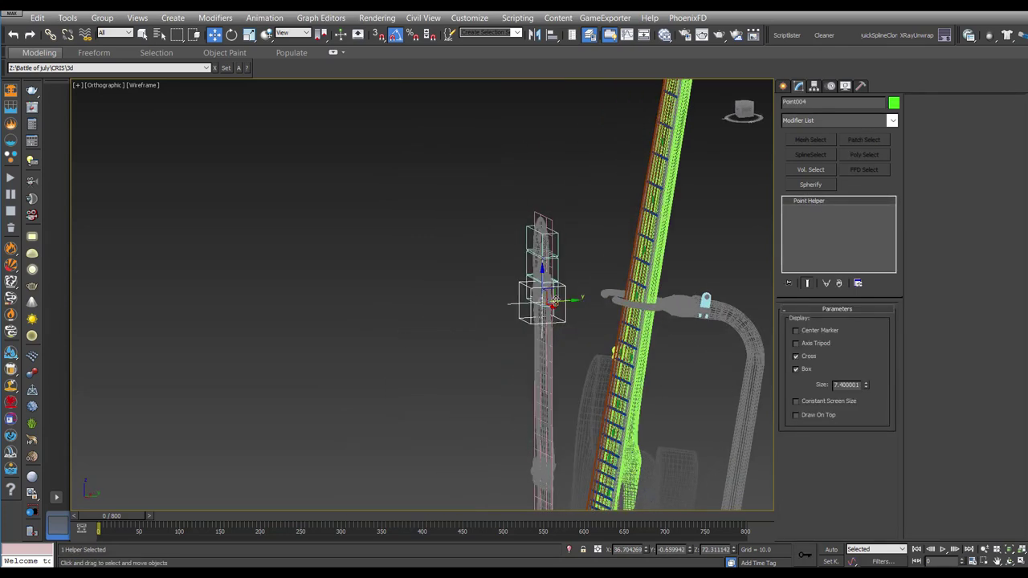
pyautogui.moveTo(548, 309)
pyautogui.mouseDown()
pyautogui.moveTo(522, 307)
pyautogui.moveTo(565, 315)
pyautogui.mouseUp()
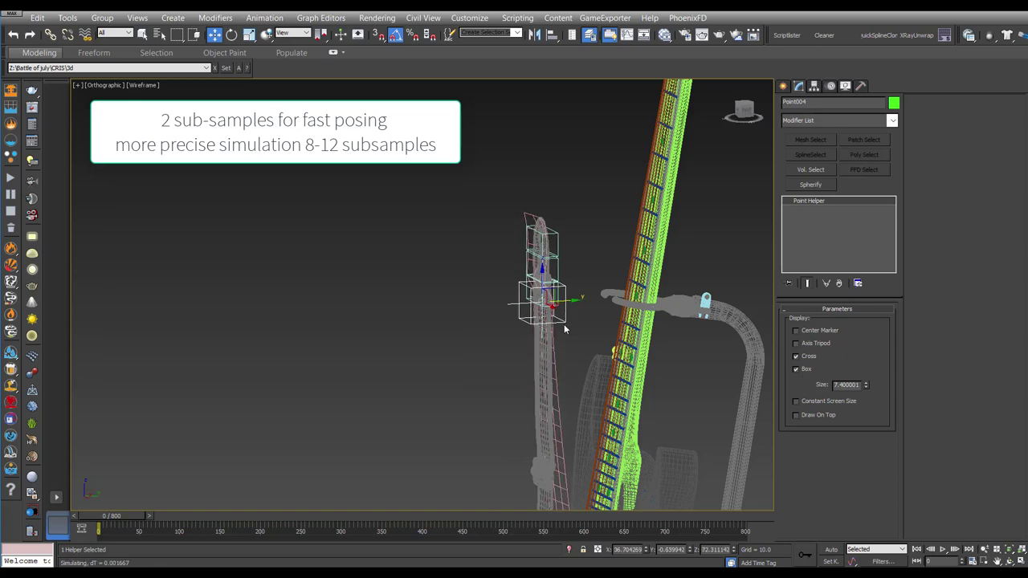
# Step: Stop the simulation and reset the strap cloth to its straight initial shape
pyautogui.moveTo(562, 327); pyautogui.dragTo(541, 252, button='middle')
pyautogui.click(690, 343)
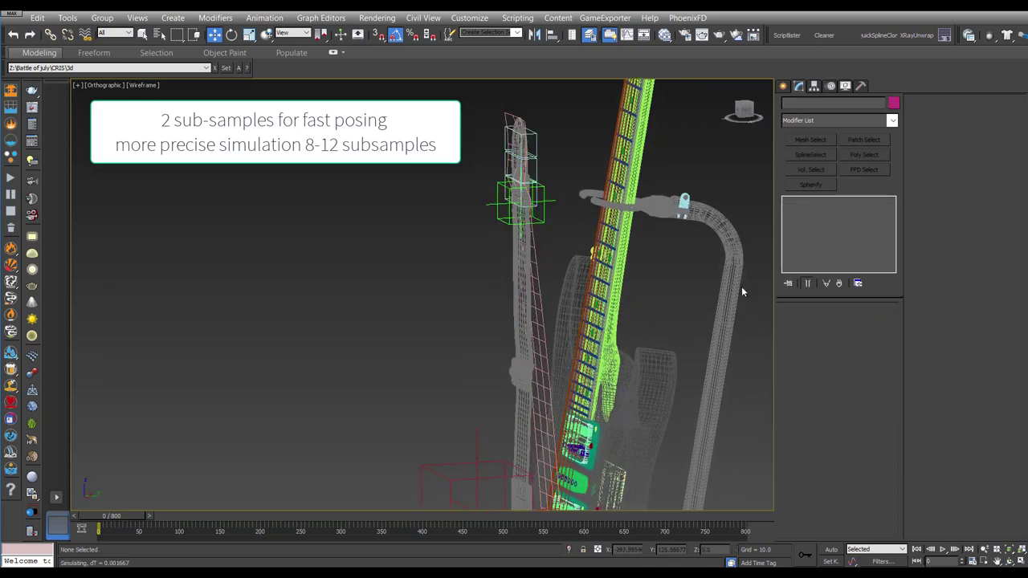
pyautogui.click(557, 305)
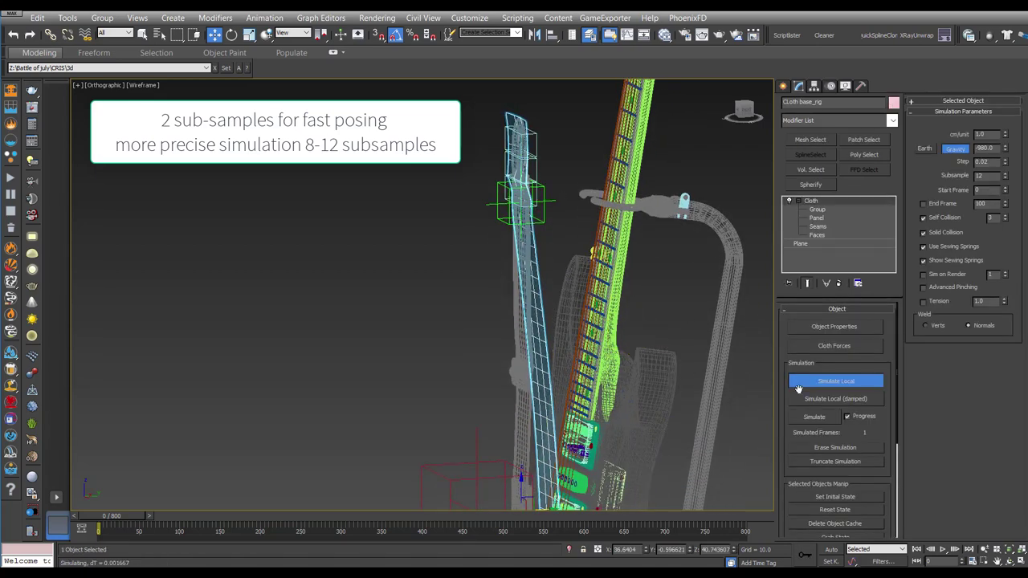
pyautogui.press('Escape')
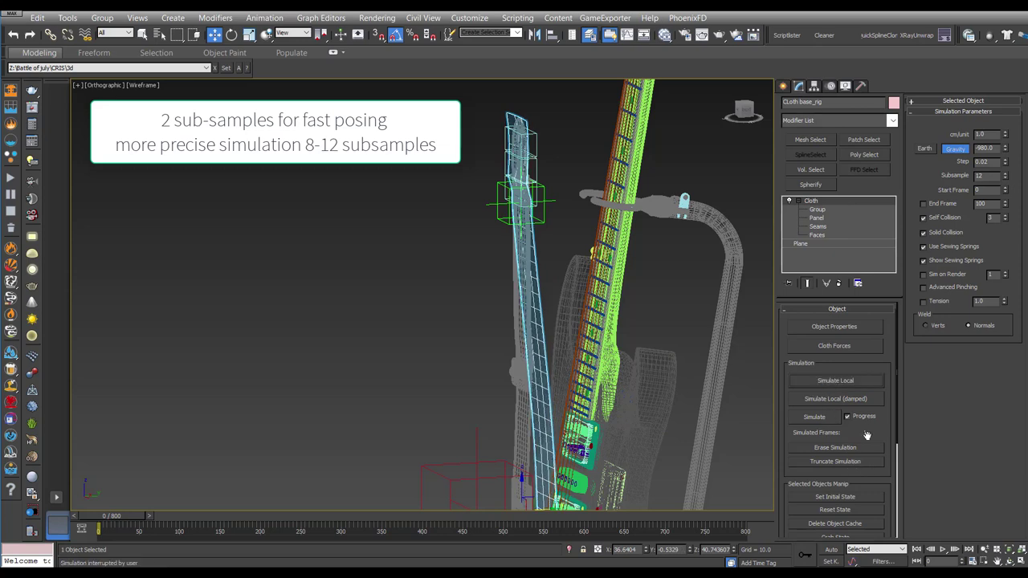
pyautogui.scroll(-3, 877, 424)
pyautogui.click(843, 452)
pyautogui.moveTo(562, 241)
pyautogui.keyDown('alt'); pyautogui.mouseDown(button='middle')
pyautogui.moveTo(554, 261)
pyautogui.moveTo(560, 223)
pyautogui.moveTo(559, 273)
pyautogui.mouseUp(button='middle'); pyautogui.keyUp('alt')
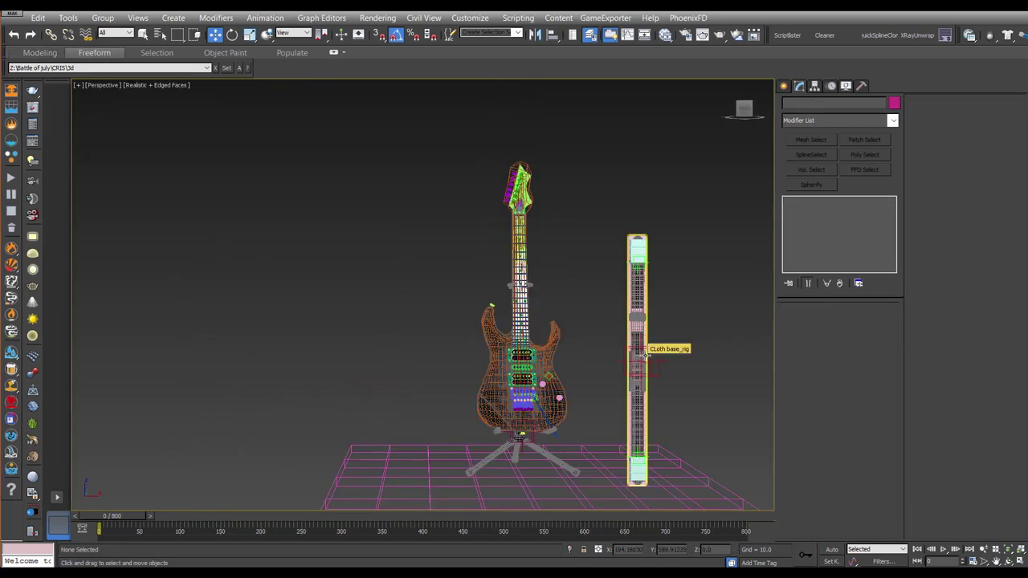
pyautogui.moveTo(598, 351)
pyautogui.mouseDown(button='middle')
pyautogui.moveTo(456, 327)
pyautogui.moveTo(477, 331)
pyautogui.moveTo(448, 337)
pyautogui.mouseUp(button='middle')
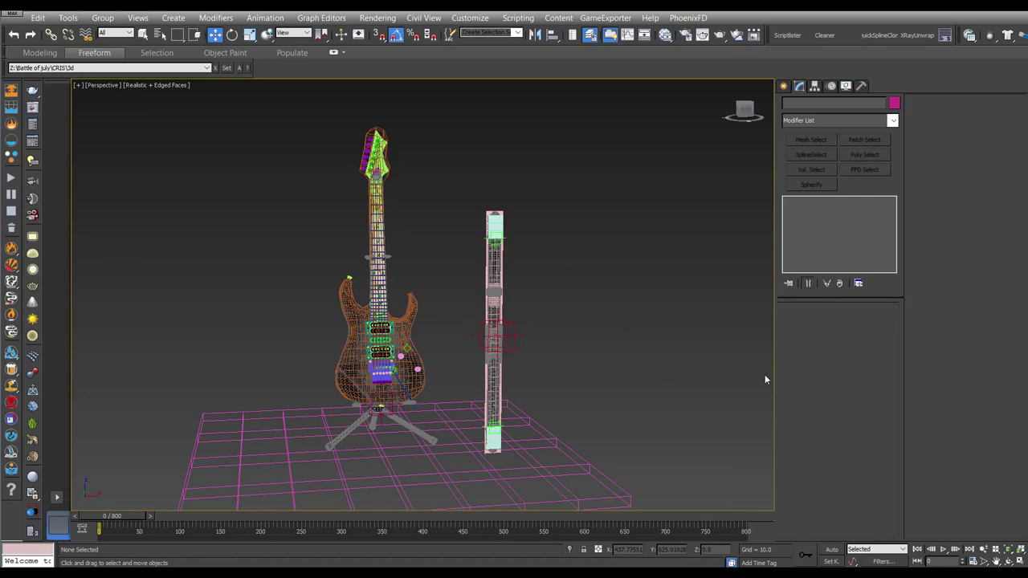
pyautogui.moveTo(764, 379)
pyautogui.keyDown('alt'); pyautogui.mouseDown(button='middle')
pyautogui.moveTo(541, 374)
pyautogui.moveTo(509, 355)
pyautogui.mouseUp(button='middle'); pyautogui.keyUp('alt')
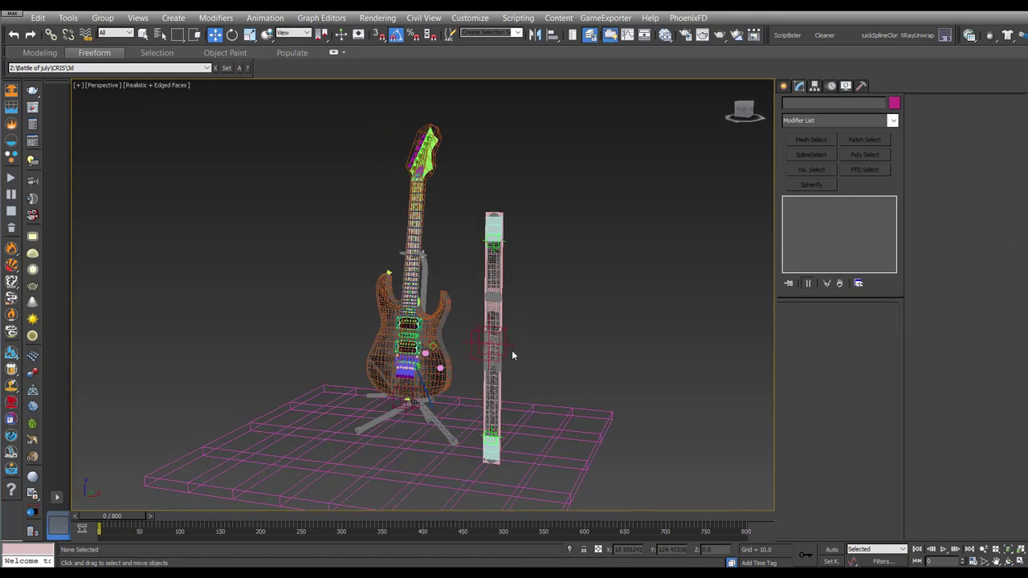
pyautogui.scroll(2, 435, 302)
pyautogui.click(436, 300)
pyautogui.hotkey('alt', 'q')
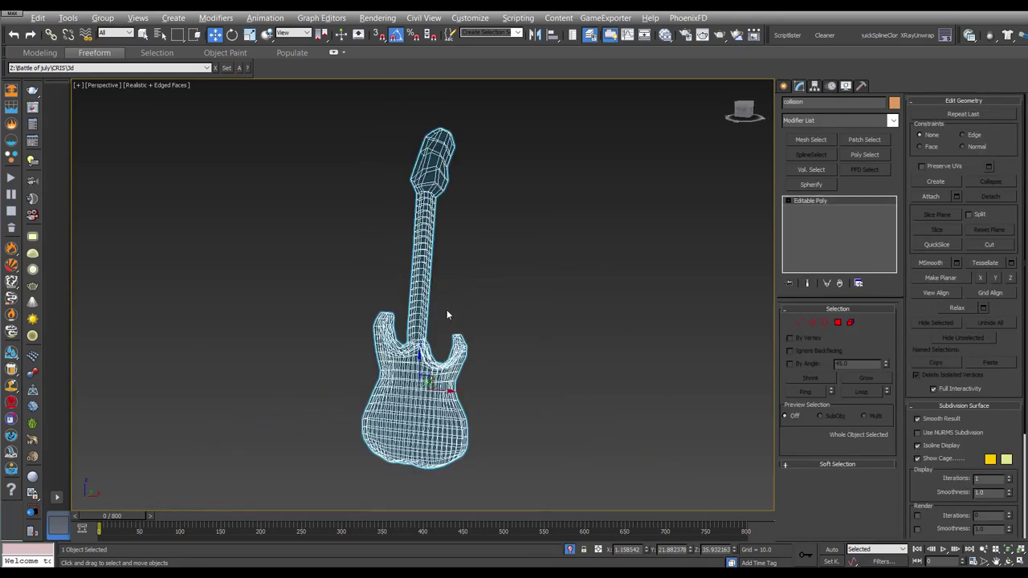
pyautogui.moveTo(447, 314)
pyautogui.keyDown('alt'); pyautogui.mouseDown(button='middle')
pyautogui.moveTo(401, 316)
pyautogui.moveTo(444, 299)
pyautogui.moveTo(528, 305)
pyautogui.moveTo(482, 315)
pyautogui.mouseUp(button='middle'); pyautogui.keyUp('alt')
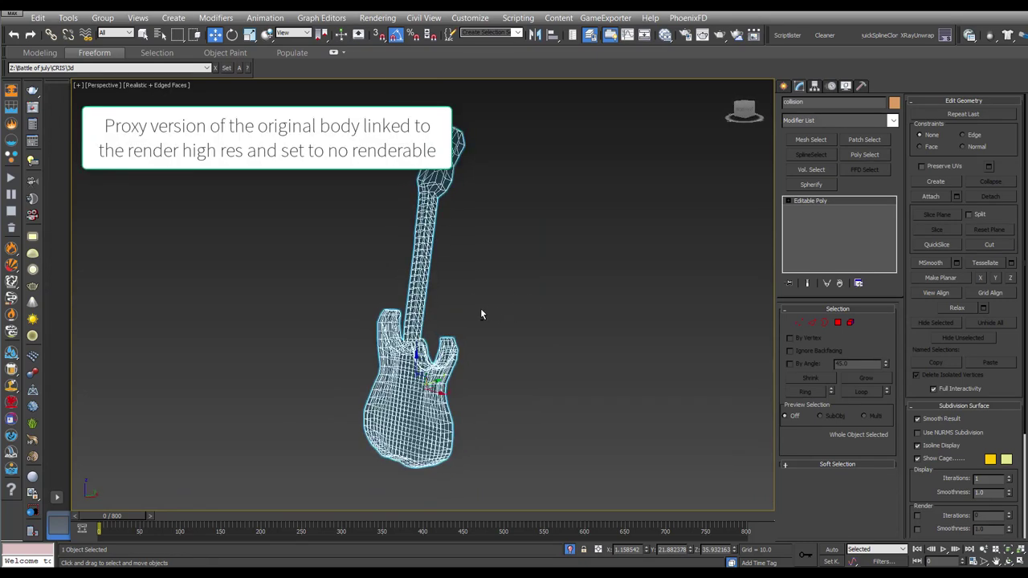
pyautogui.click(570, 550)
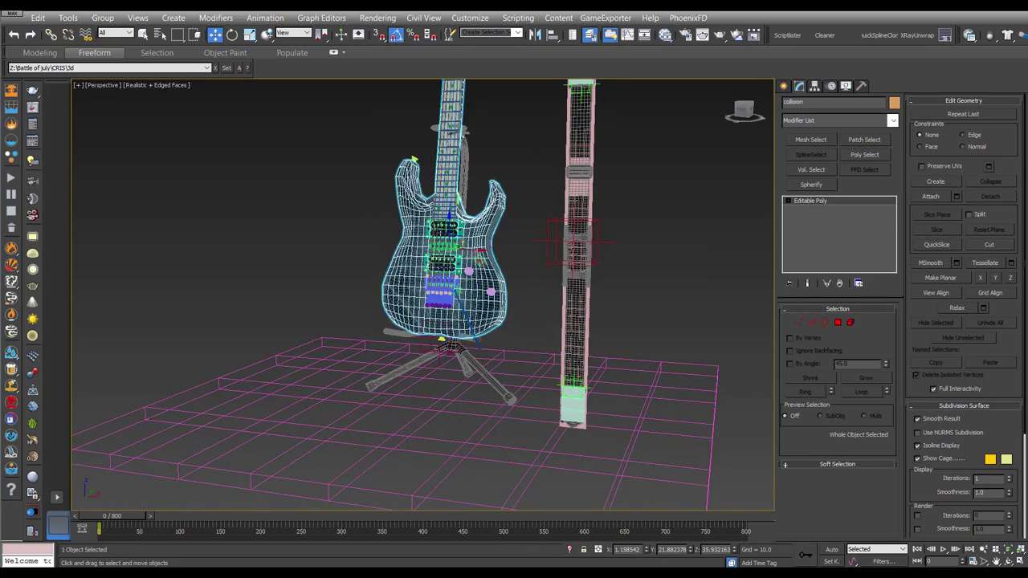
pyautogui.click(398, 391)
pyautogui.moveTo(398, 391)
pyautogui.keyDown('alt'); pyautogui.mouseDown(button='middle')
pyautogui.moveTo(417, 377)
pyautogui.moveTo(449, 377)
pyautogui.moveTo(422, 393)
pyautogui.mouseUp(button='middle'); pyautogui.keyUp('alt')
# Step: Select the stand's front leg, Cylinder025, on its own
pyautogui.keyDown('alt'); pyautogui.moveTo(394, 391); pyautogui.dragTo(479, 338, button='middle'); pyautogui.keyUp('alt')
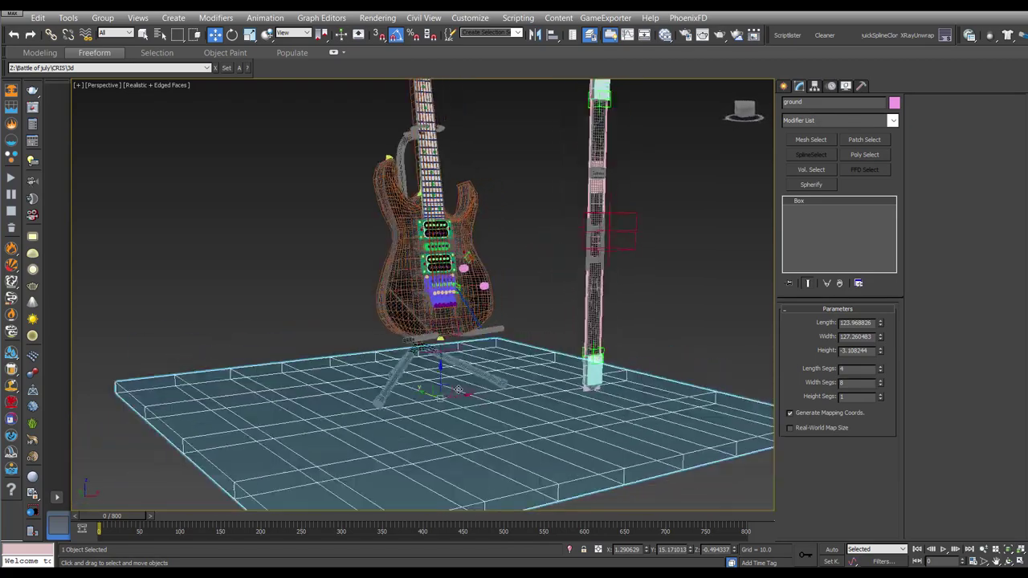
pyautogui.click(479, 331)
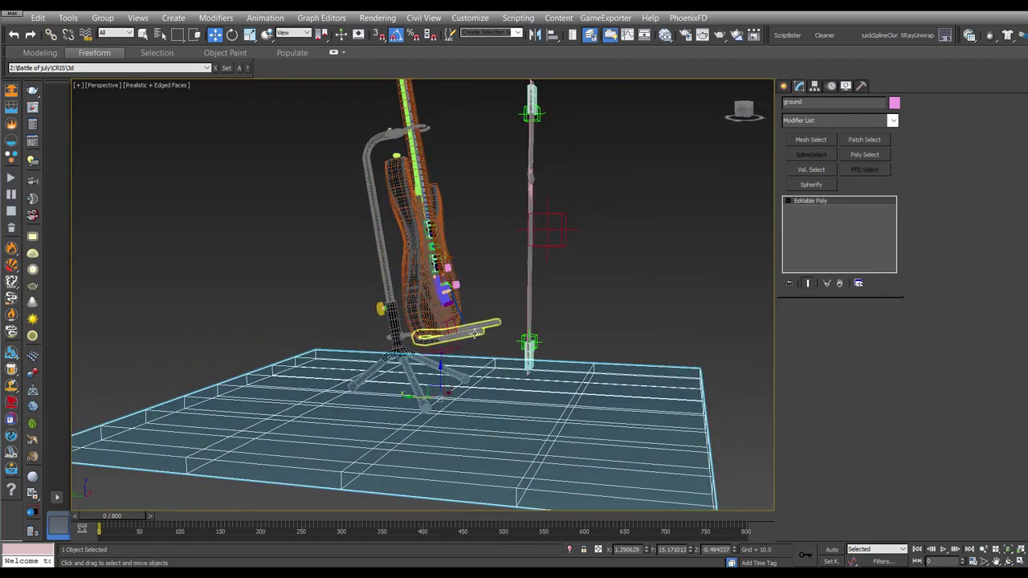
pyautogui.scroll(3, 512, 327)
pyautogui.scroll(3, 513, 327)
pyautogui.moveTo(512, 328)
pyautogui.keyDown('alt'); pyautogui.mouseDown(button='middle')
pyautogui.moveTo(463, 336)
pyautogui.moveTo(434, 379)
pyautogui.mouseUp(button='middle'); pyautogui.keyUp('alt')
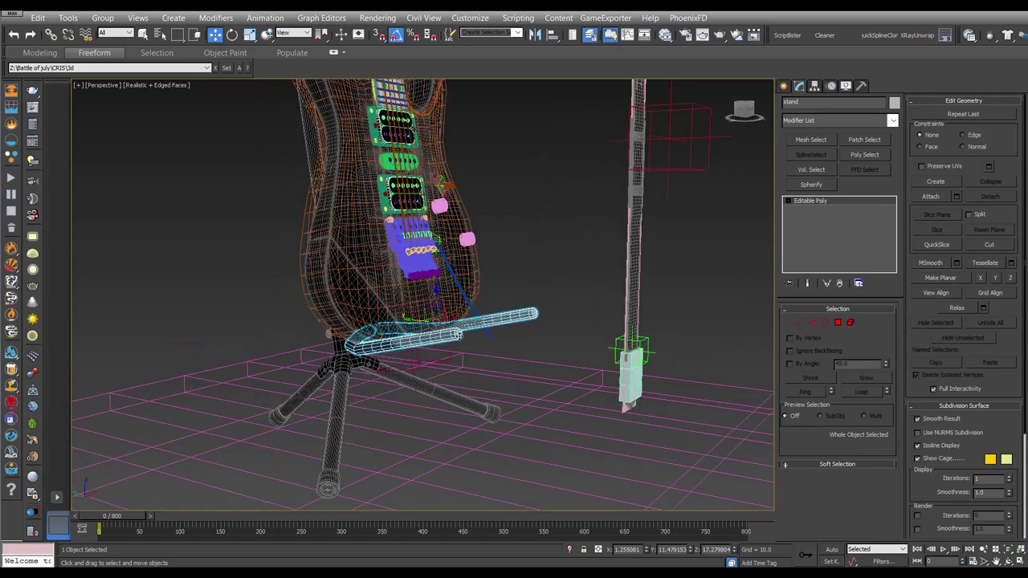
pyautogui.click(341, 417)
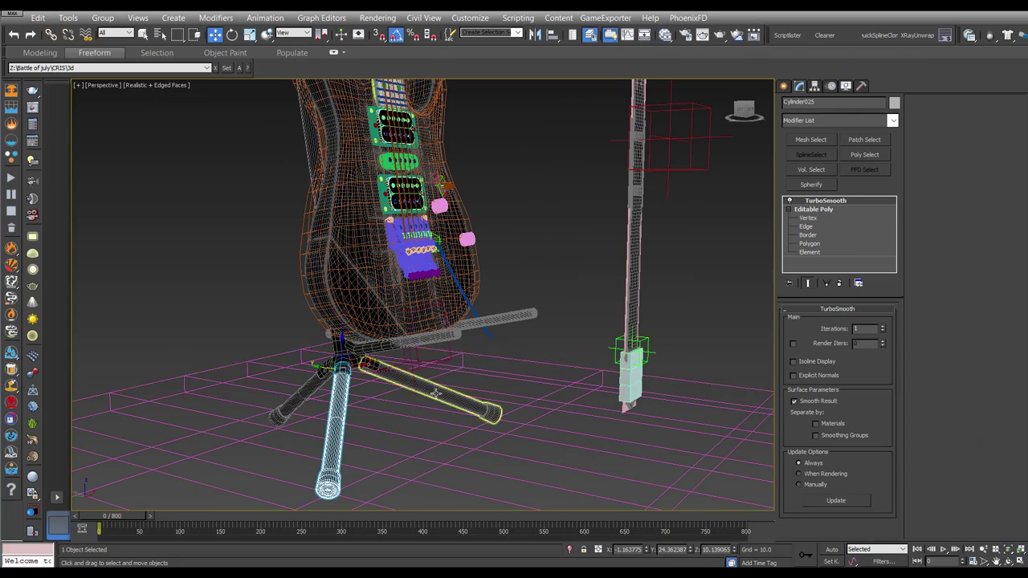
pyautogui.moveTo(471, 410)
pyautogui.keyDown('alt'); pyautogui.mouseDown(button='middle')
pyautogui.moveTo(470, 326)
pyautogui.moveTo(459, 324)
pyautogui.moveTo(494, 342)
pyautogui.moveTo(481, 364)
pyautogui.moveTo(496, 348)
pyautogui.mouseUp(button='middle'); pyautogui.keyUp('alt')
pyautogui.keyDown('ctrl'); pyautogui.click(494, 342); pyautogui.keyUp('ctrl')
pyautogui.keyDown('alt'); pyautogui.click(498, 345); pyautogui.keyUp('alt')
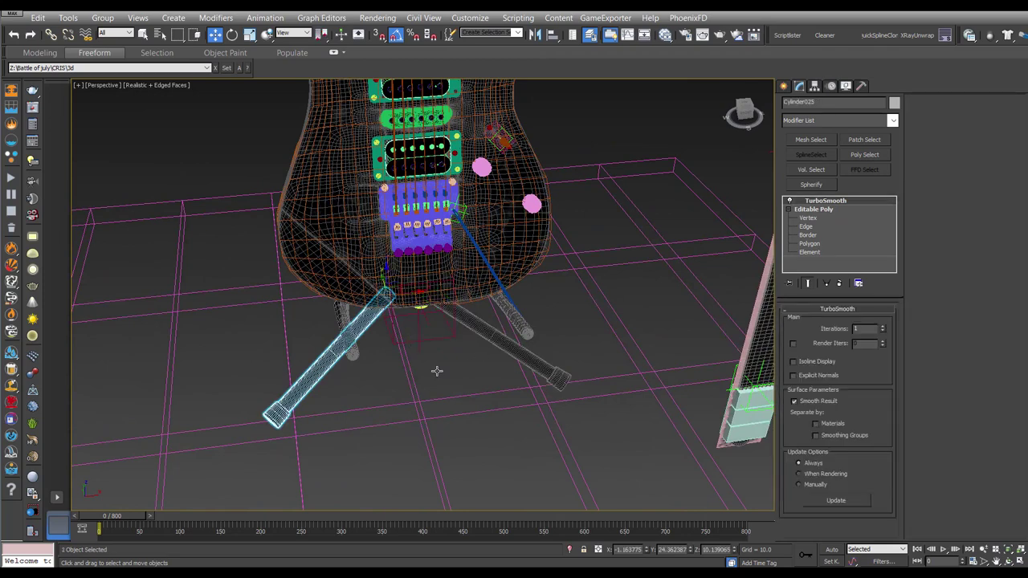
pyautogui.keyDown('alt'); pyautogui.moveTo(436, 370); pyautogui.dragTo(437, 351, button='middle'); pyautogui.keyUp('alt')
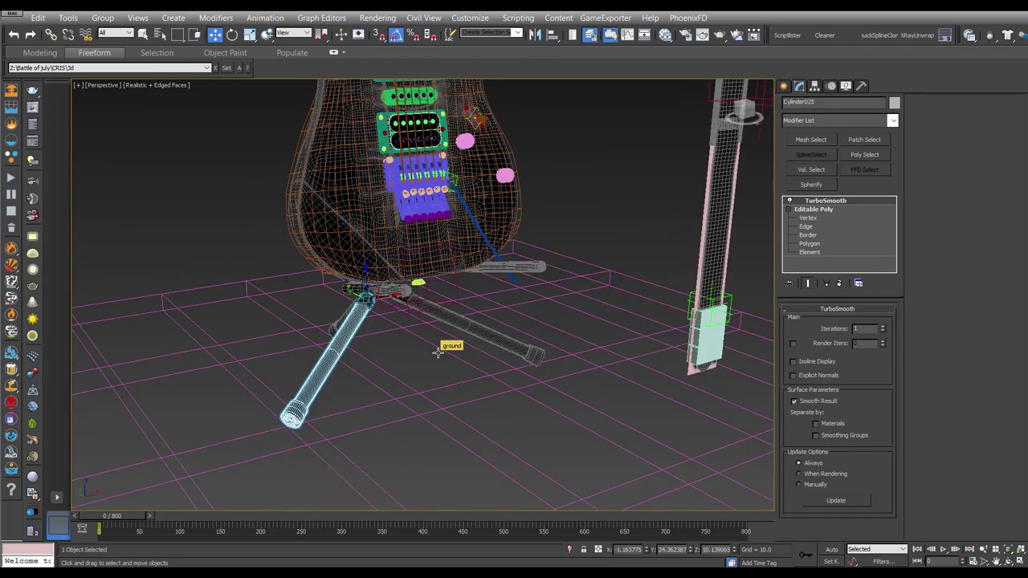
# Step: Clone it as Cylinder029 without TurboSmooth and make COLLISION GEOMETRIES the current layer
pyautogui.hotkey('ctrl', 'v')
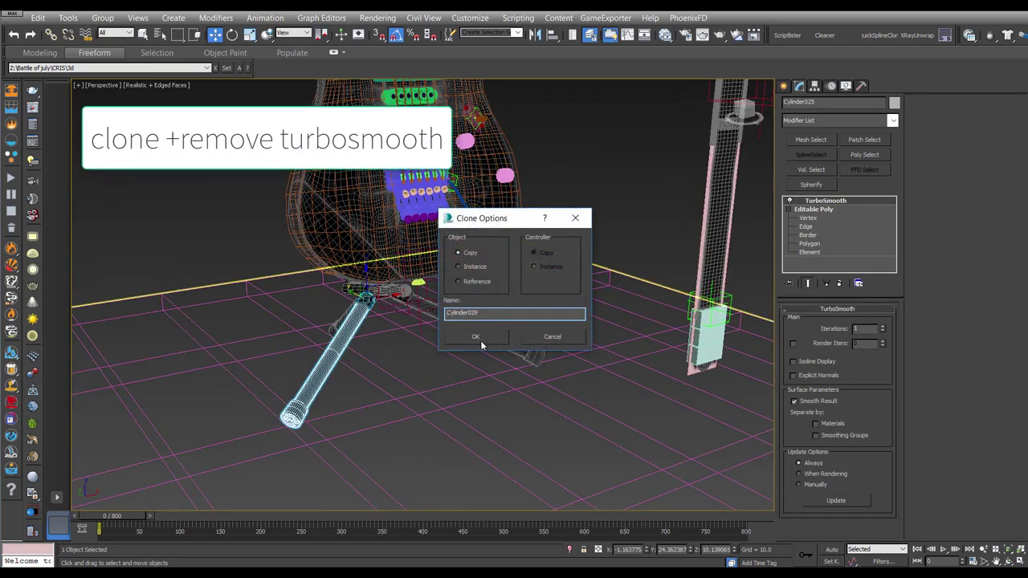
pyautogui.click(478, 337)
pyautogui.click(838, 283)
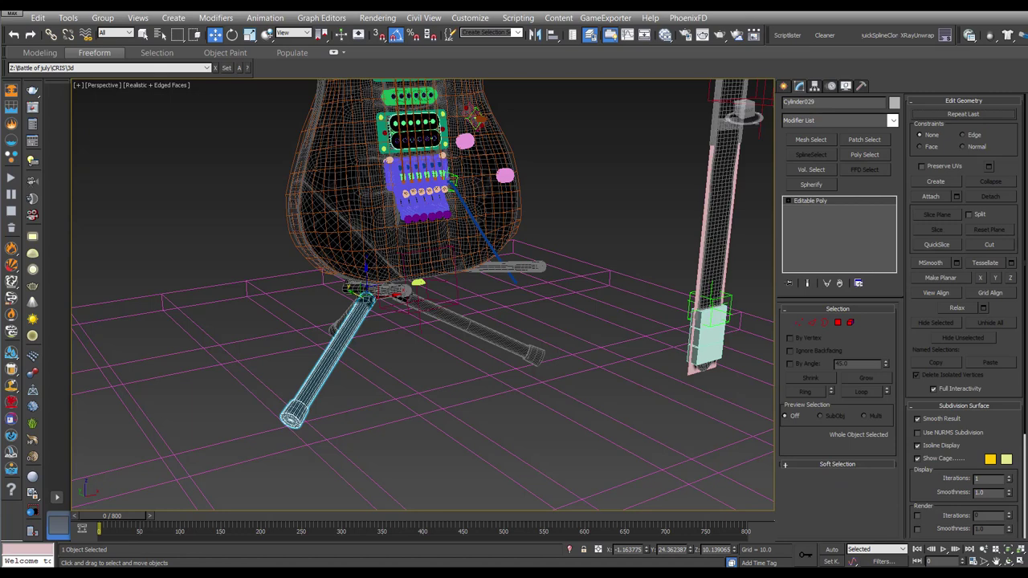
pyautogui.click(609, 34)
pyautogui.click(614, 203)
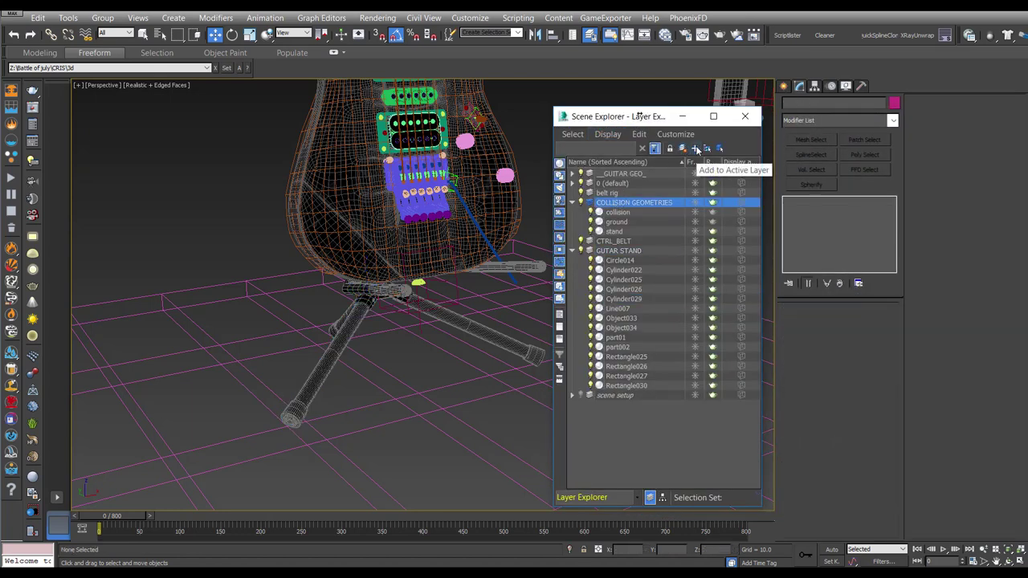
# Step: Move Cylinder029 onto COLLISION GEOMETRIES and hide the GUITAR STAND and guitar geometry layers
pyautogui.click(329, 343)
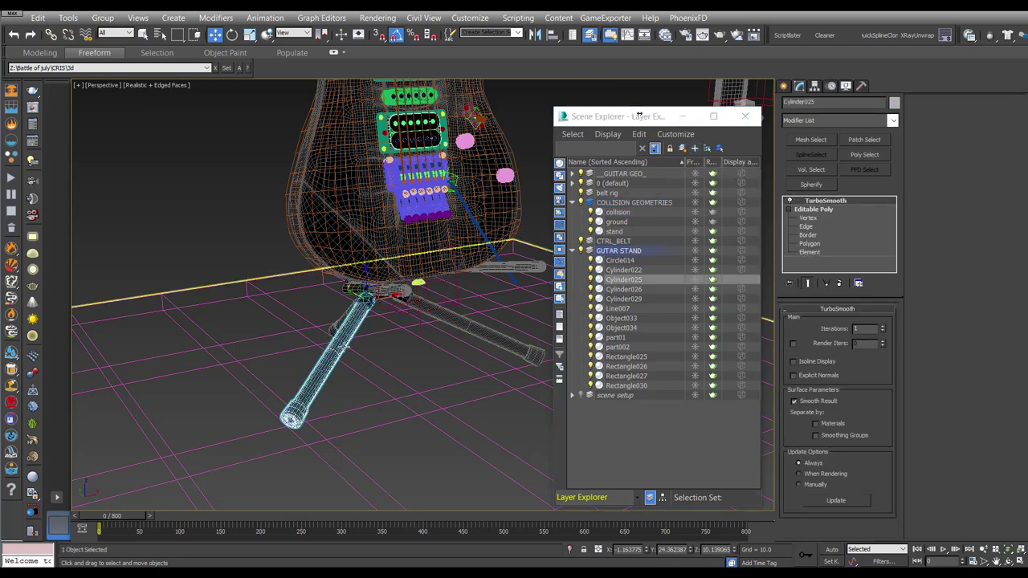
pyautogui.click(336, 354)
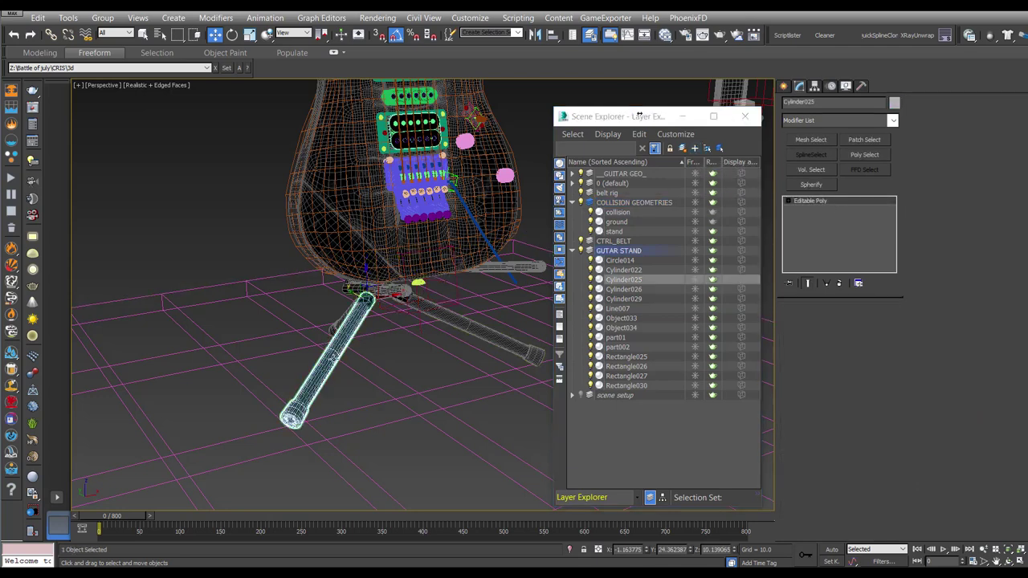
pyautogui.click(697, 149)
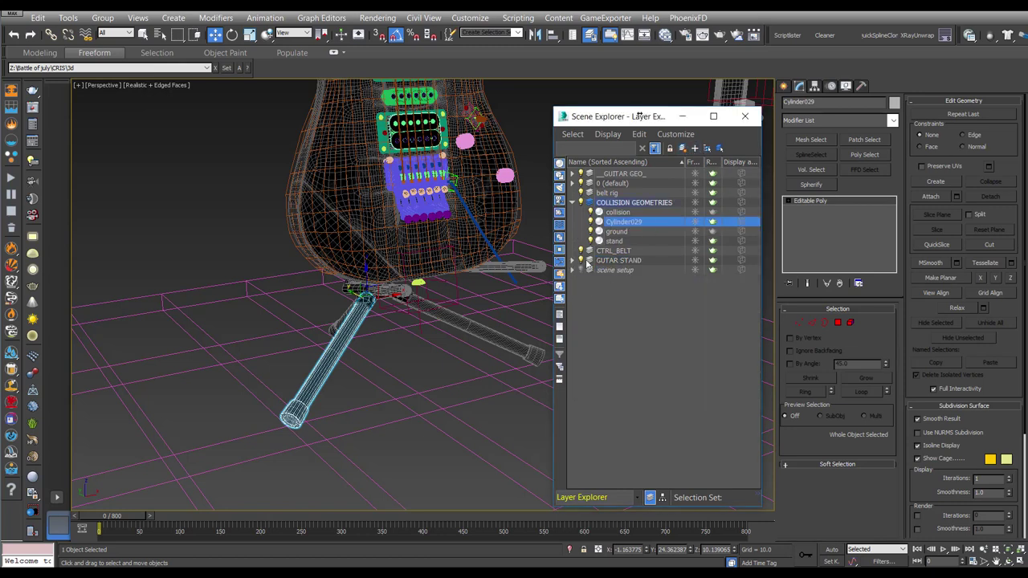
pyautogui.click(581, 261)
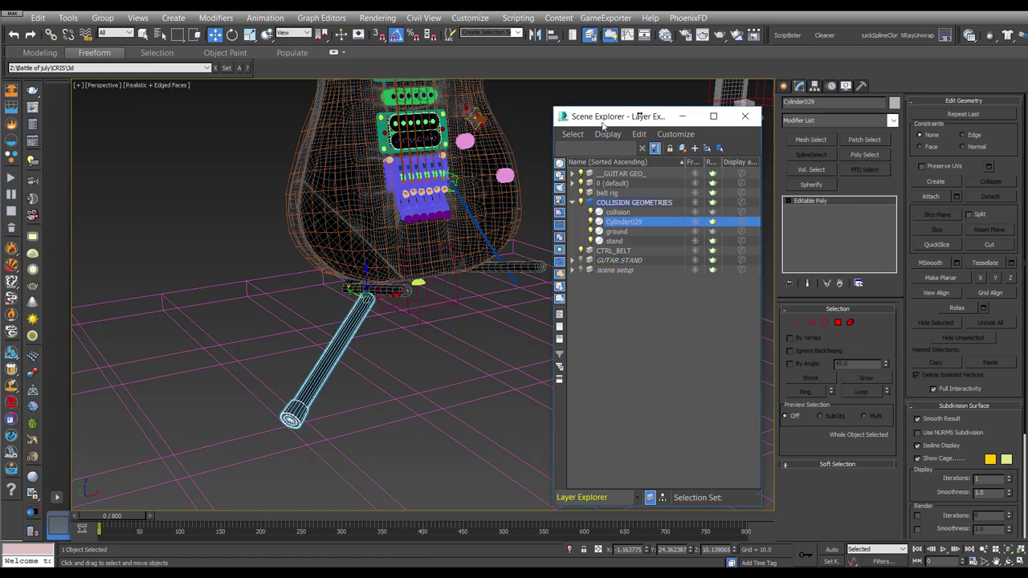
pyautogui.moveTo(603, 125)
pyautogui.mouseDown()
pyautogui.moveTo(616, 141)
pyautogui.moveTo(649, 138)
pyautogui.moveTo(739, 171)
pyautogui.mouseUp()
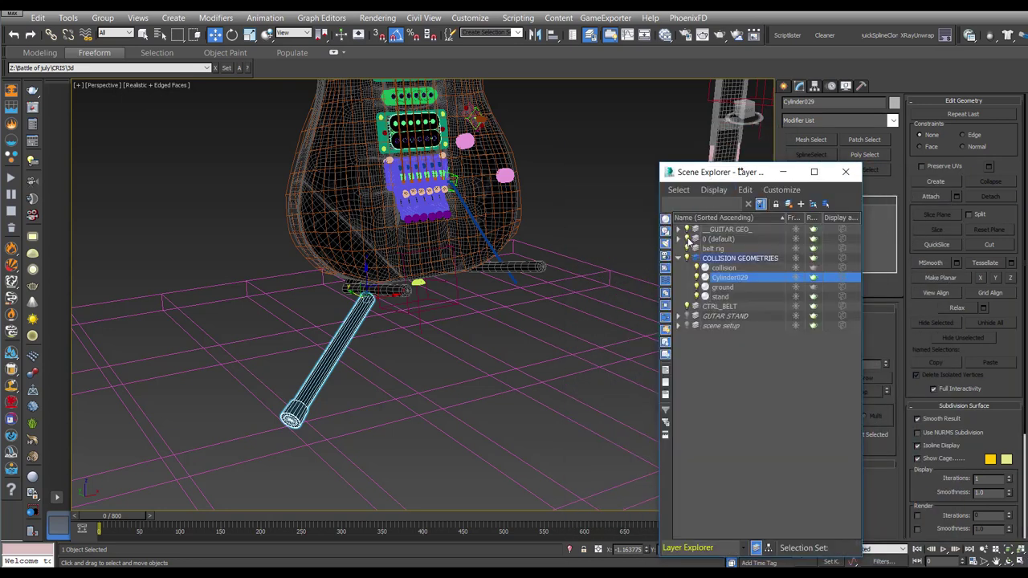
pyautogui.click(687, 231)
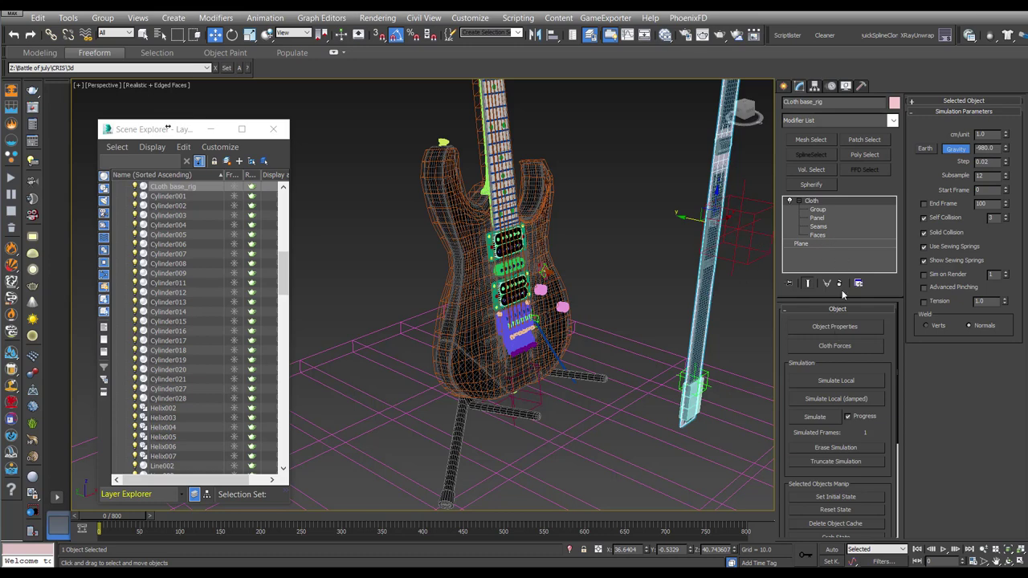
# Step: Add the four COLLISION GEOMETRIES objects to the strap's cloth simulation
pyautogui.click(837, 328)
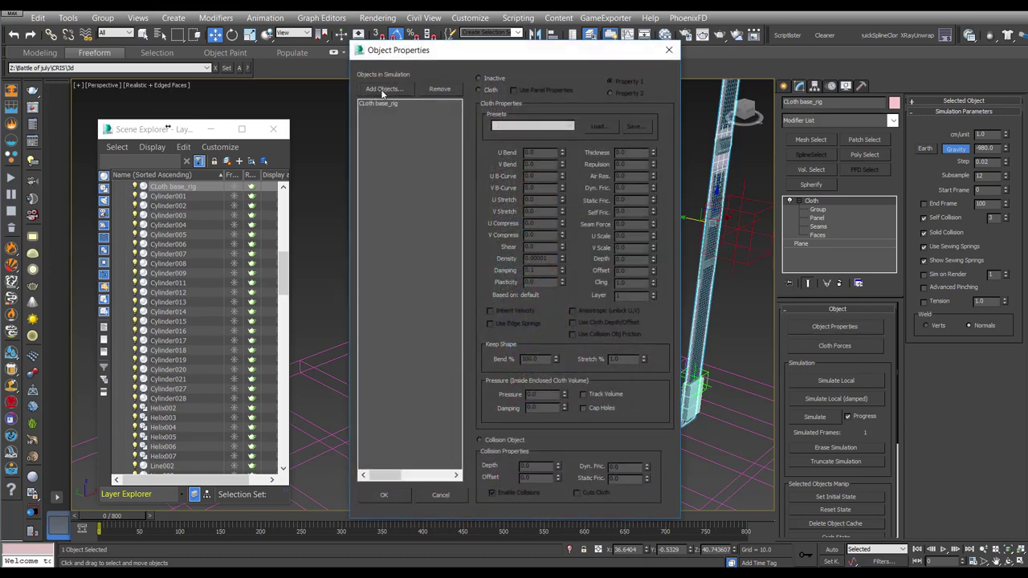
pyautogui.click(383, 90)
pyautogui.click(11, 84)
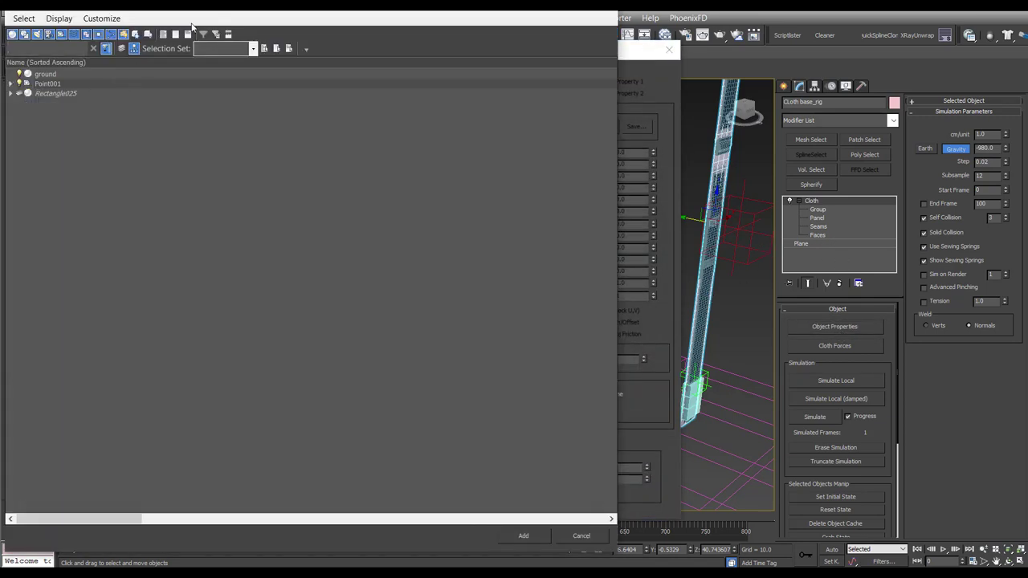
pyautogui.click(121, 49)
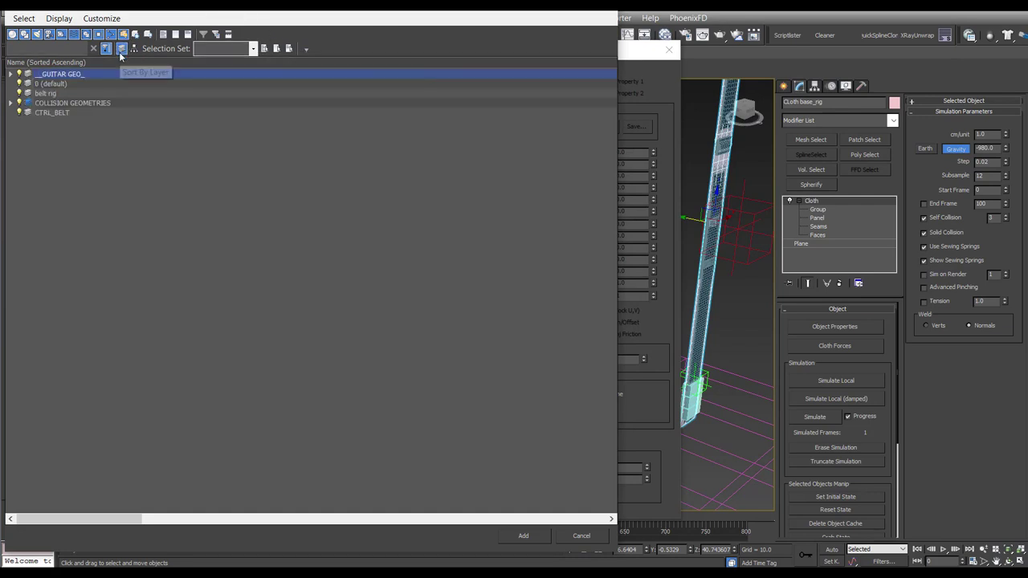
pyautogui.click(10, 103)
pyautogui.click(54, 114)
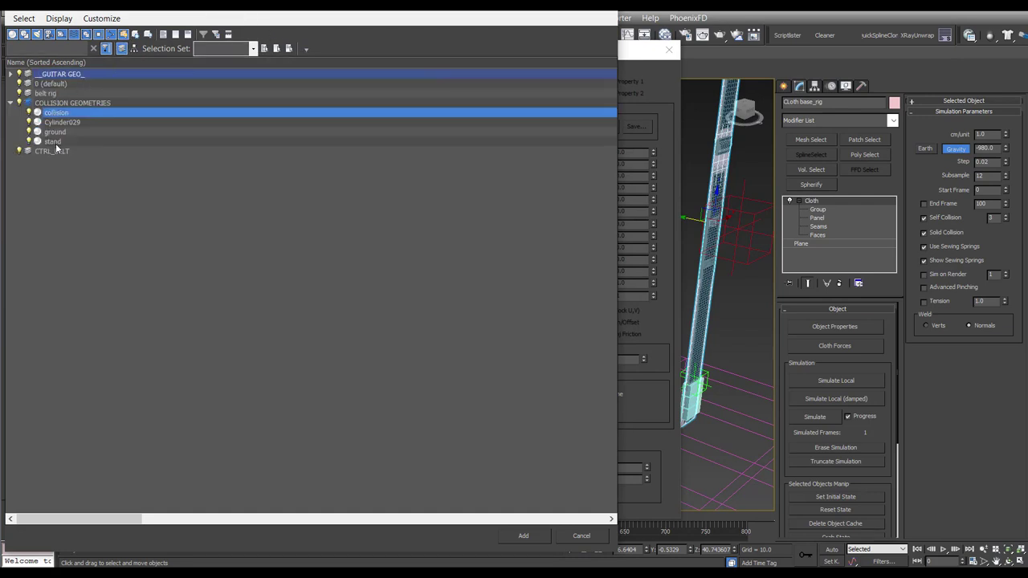
pyautogui.keyDown('shift'); pyautogui.click(55, 142); pyautogui.keyUp('shift')
pyautogui.click(524, 536)
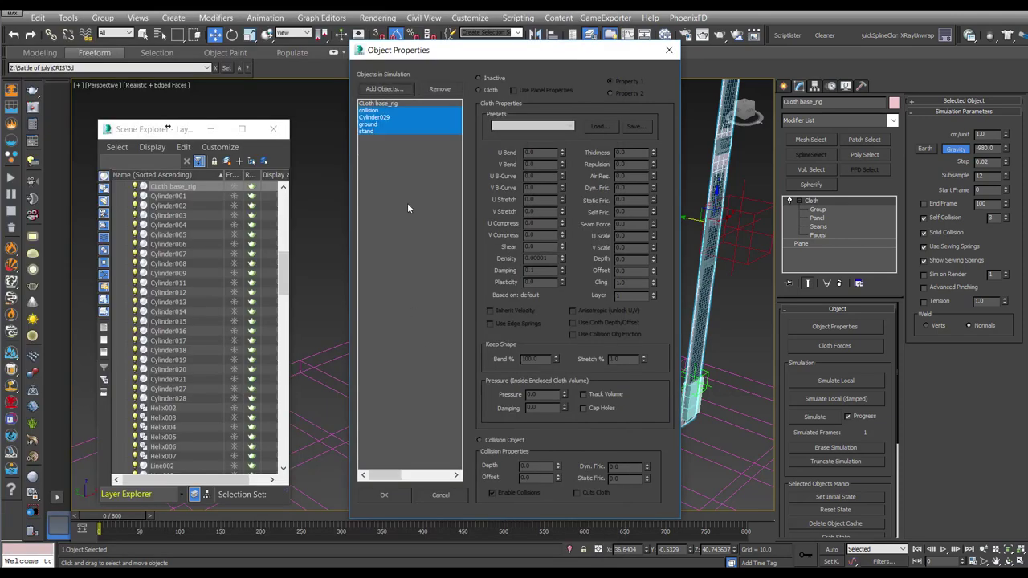
pyautogui.click(385, 495)
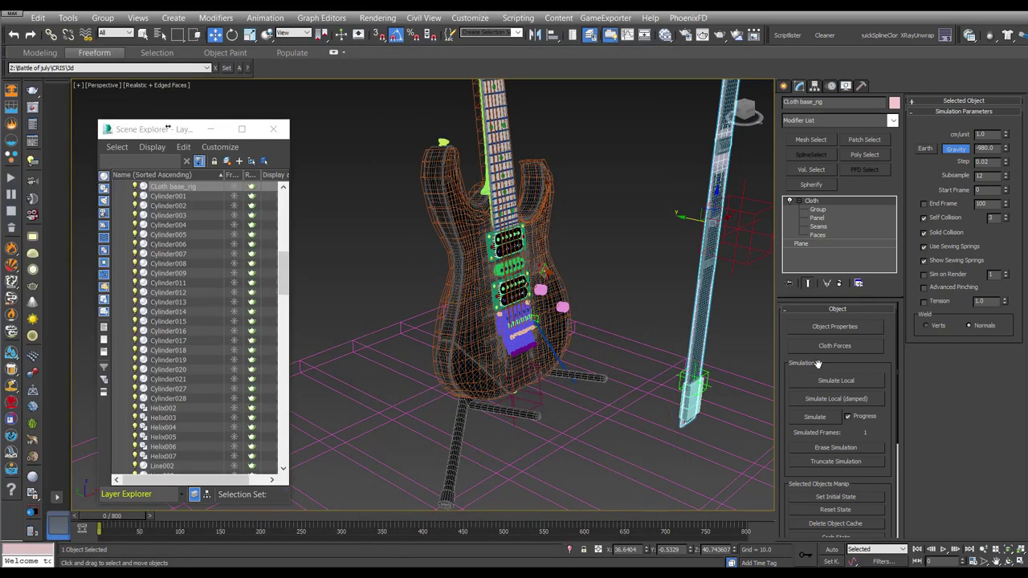
# Step: Set 'stand' to Collision Object in the cloth Object Properties and confirm with OK
pyautogui.click(835, 326)
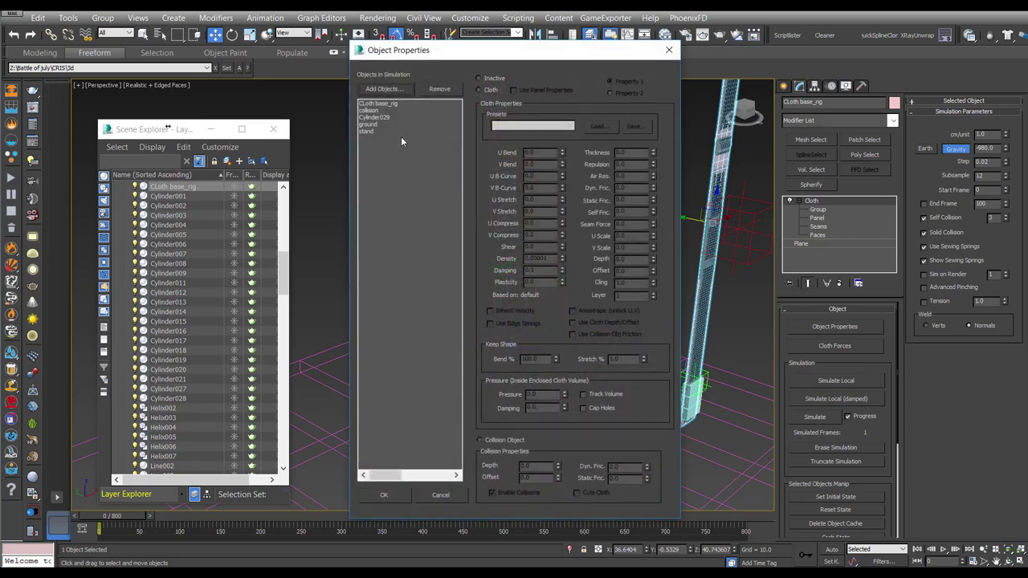
pyautogui.click(374, 110)
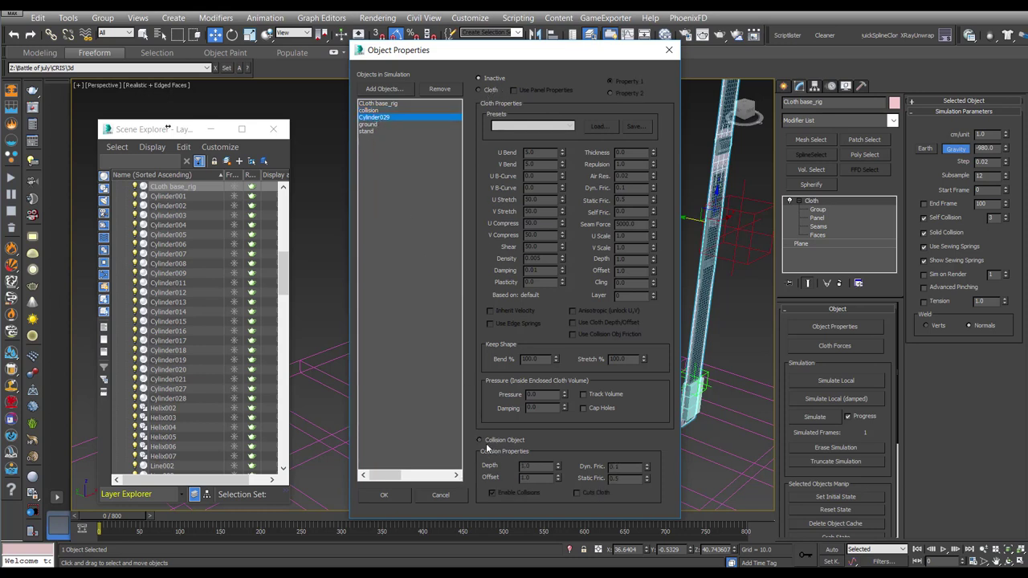
pyautogui.click(376, 125)
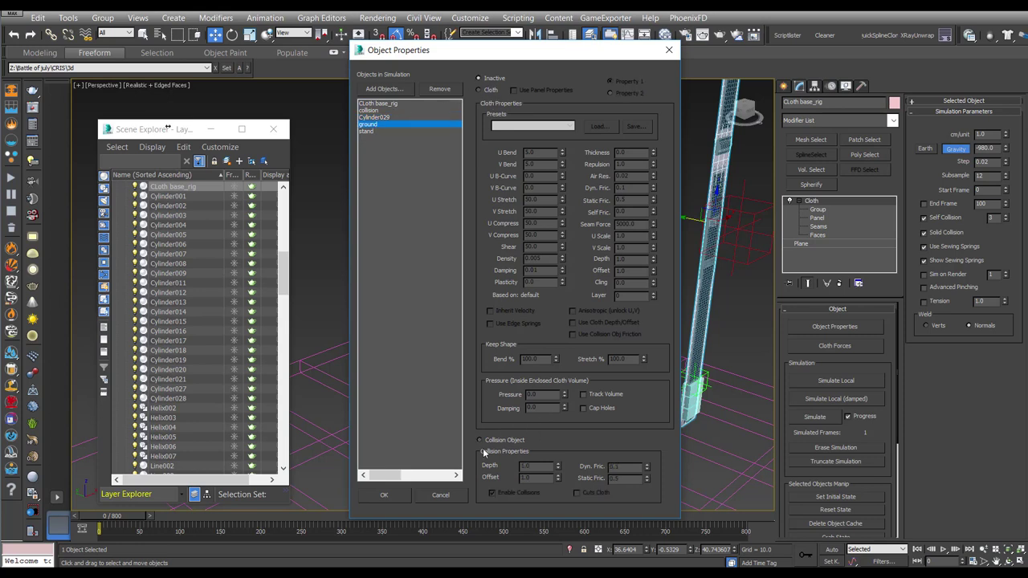
pyautogui.click(370, 130)
pyautogui.click(485, 91)
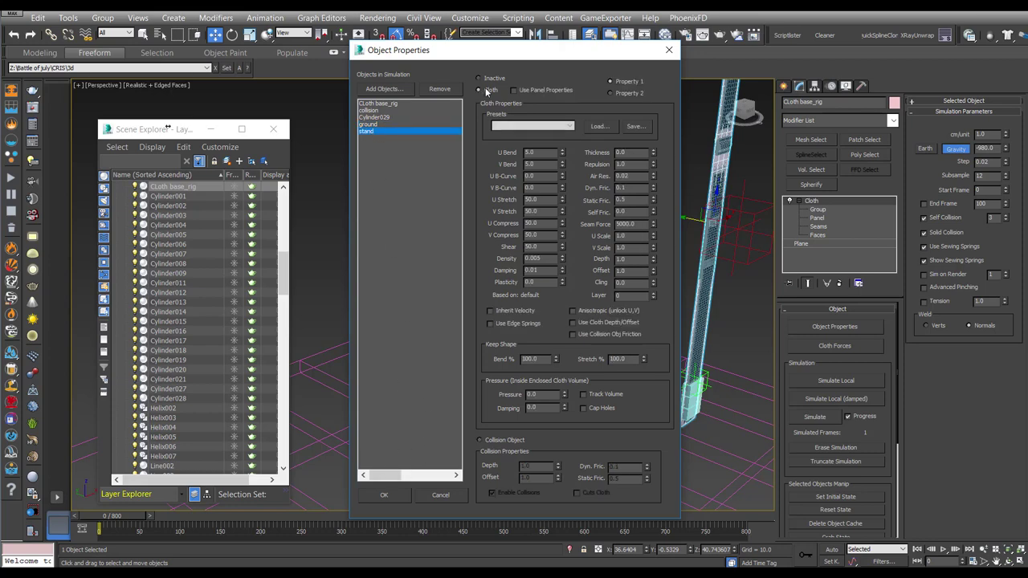
pyautogui.click(479, 440)
pyautogui.click(384, 495)
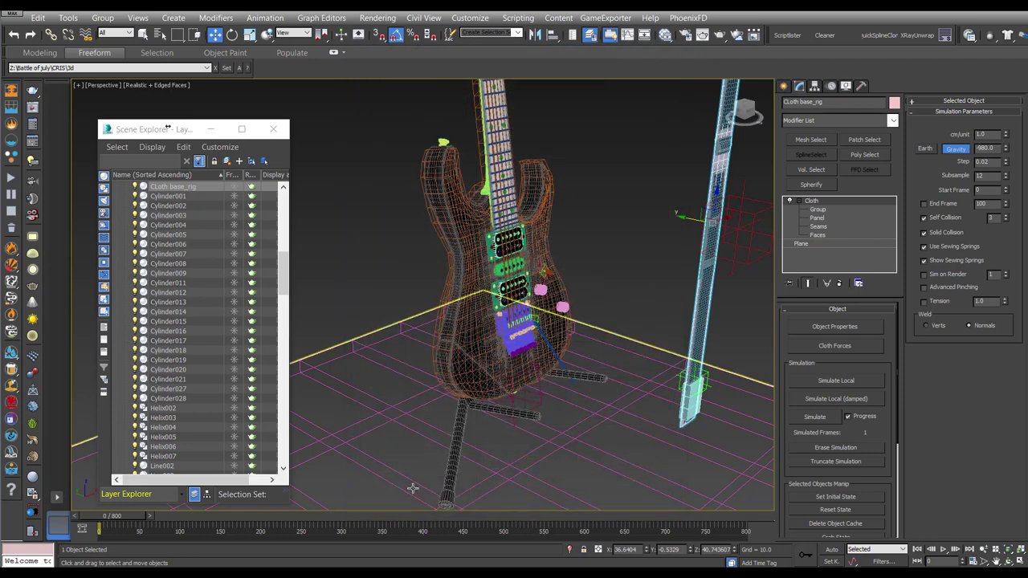
pyautogui.click(680, 257)
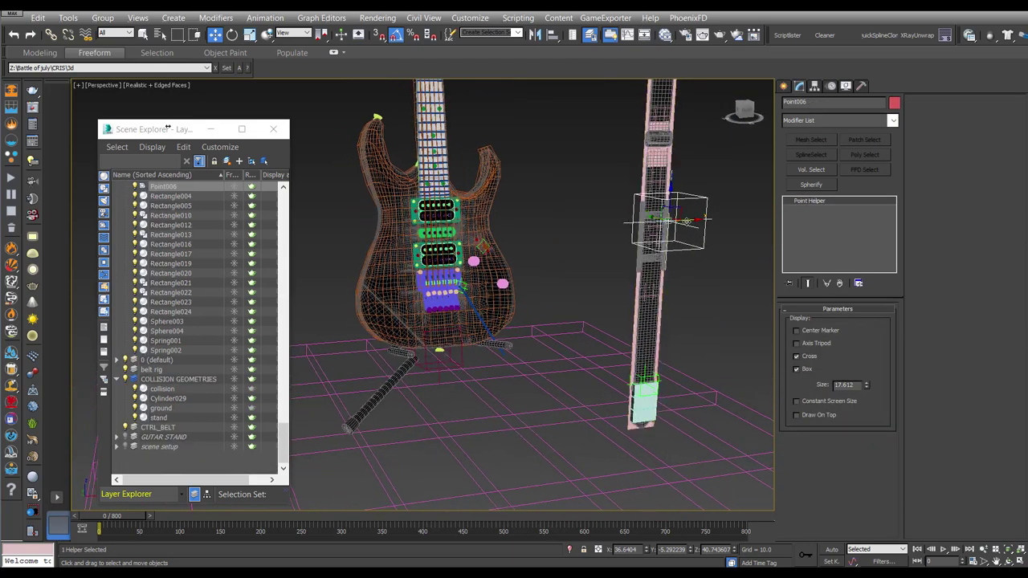
# Step: Run Simulate Local on Cloth base_rig and drag Point006 left to drape the strap
pyautogui.click(651, 281)
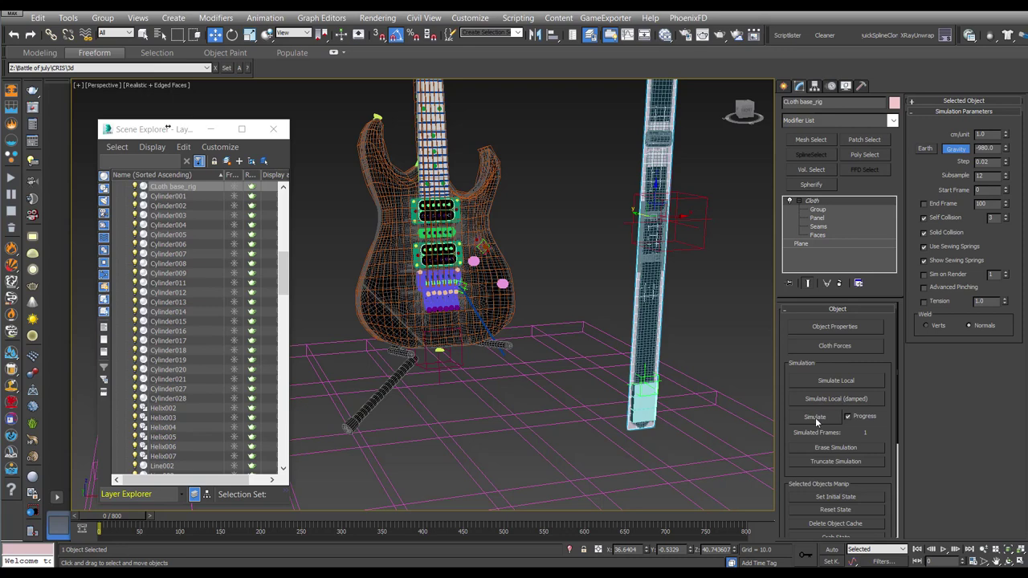
pyautogui.click(822, 378)
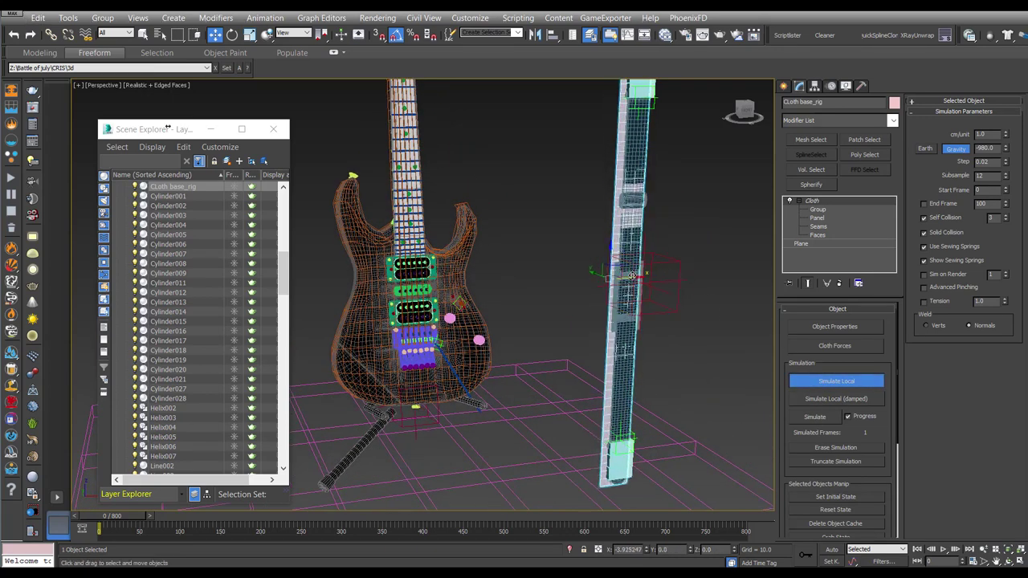
pyautogui.click(678, 278)
pyautogui.moveTo(667, 282); pyautogui.dragTo(583, 298)
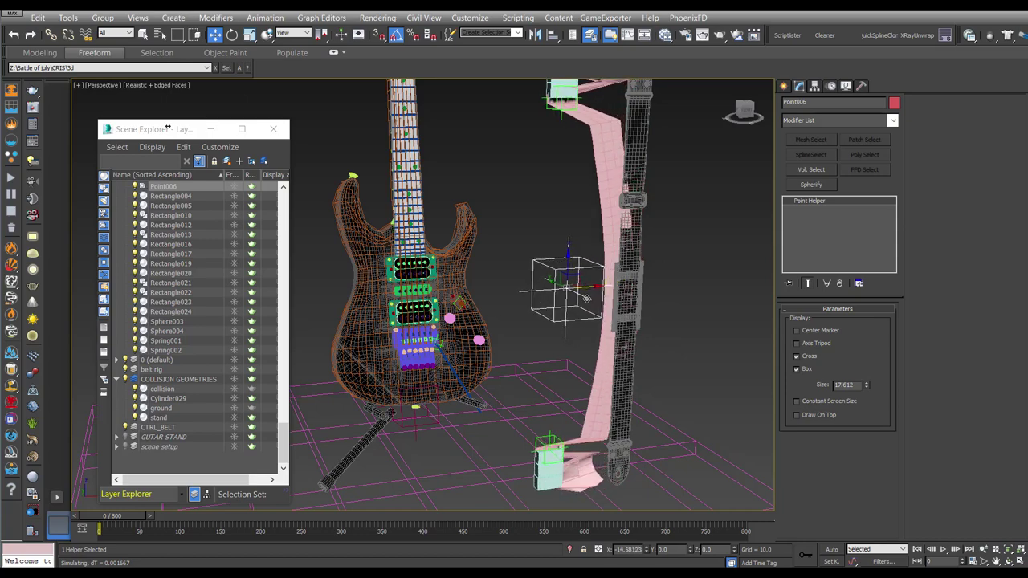
pyautogui.moveTo(598, 306)
pyautogui.keyDown('alt'); pyautogui.mouseDown(button='middle')
pyautogui.moveTo(618, 334)
pyautogui.moveTo(546, 227)
pyautogui.mouseUp(button='middle'); pyautogui.keyUp('alt')
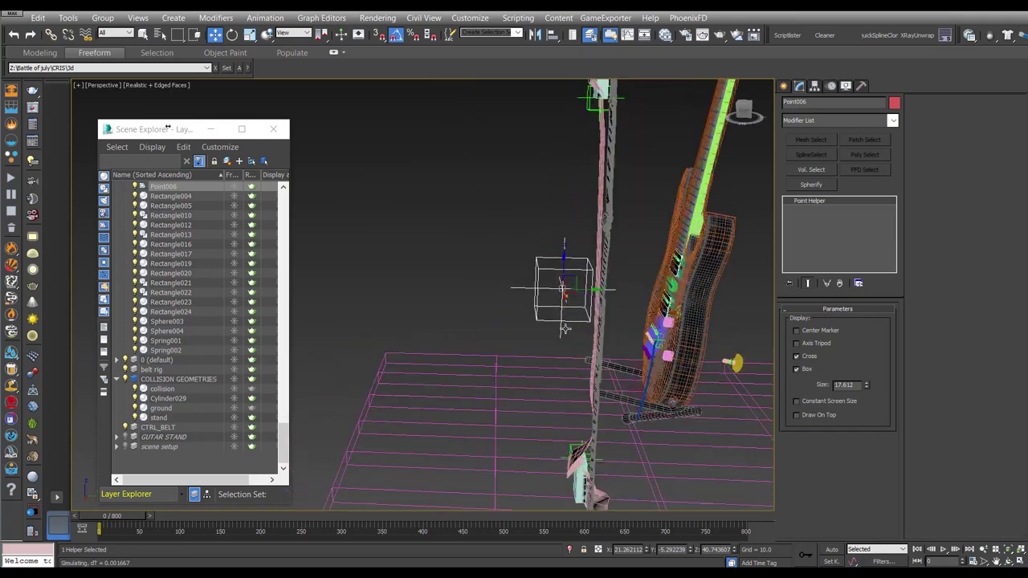
pyautogui.click(546, 227)
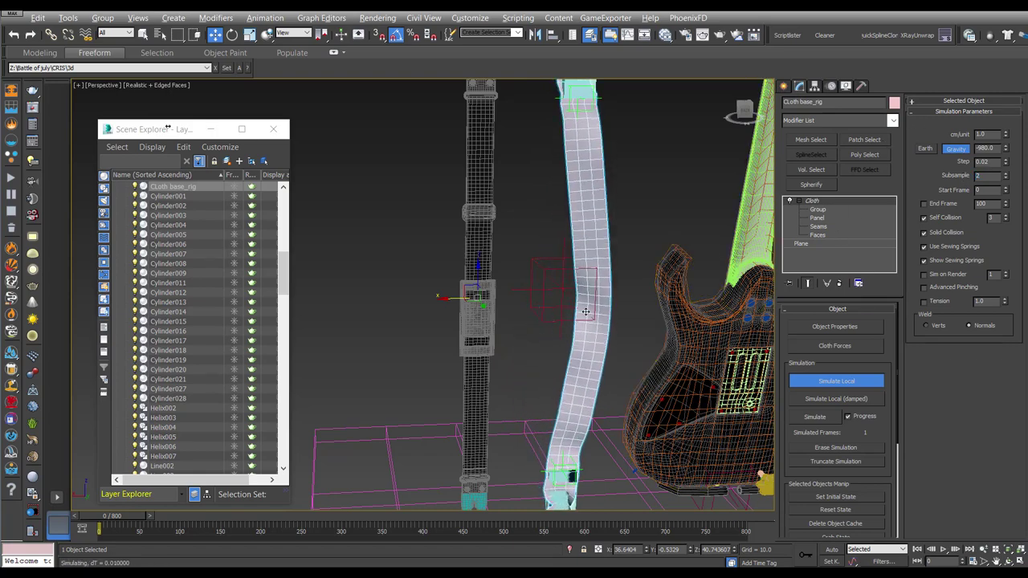
pyautogui.keyDown('alt'); pyautogui.moveTo(562, 305); pyautogui.dragTo(723, 306, button='middle'); pyautogui.keyUp('alt')
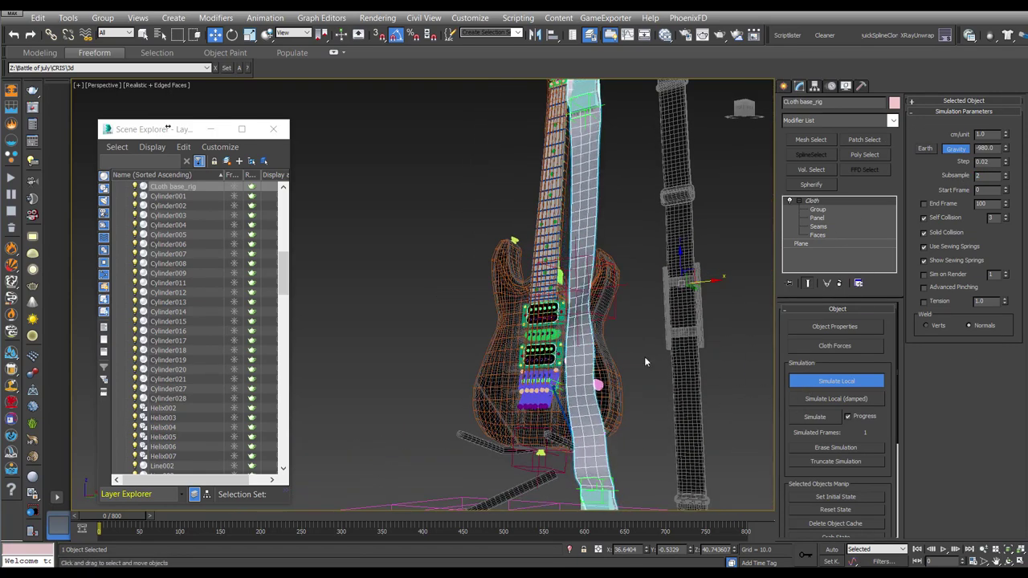
pyautogui.keyDown('alt'); pyautogui.moveTo(644, 357); pyautogui.dragTo(639, 341, button='middle'); pyautogui.keyUp('alt')
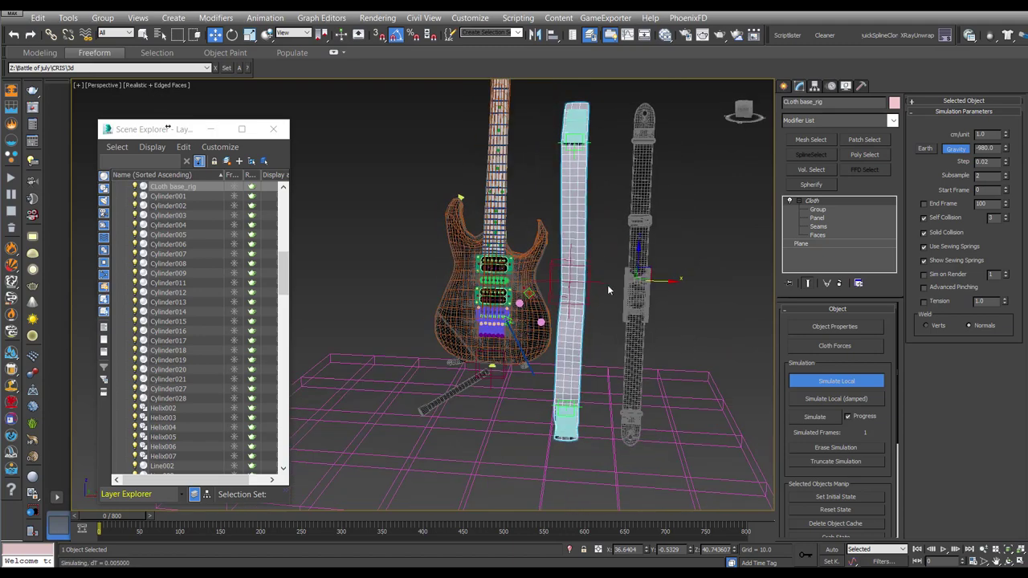
pyautogui.click(594, 282)
pyautogui.keyDown('alt'); pyautogui.moveTo(594, 282); pyautogui.dragTo(586, 151, button='middle'); pyautogui.keyUp('alt')
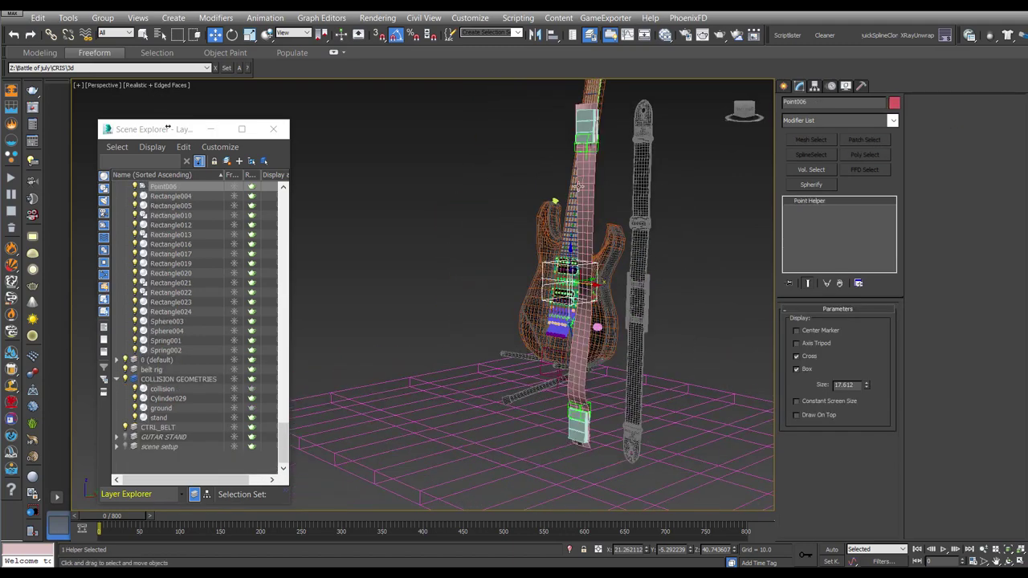
# Step: Rotate clip sections Box028, Box029 and Box030 about X, roughly 30 degrees each
pyautogui.scroll(5, 586, 151)
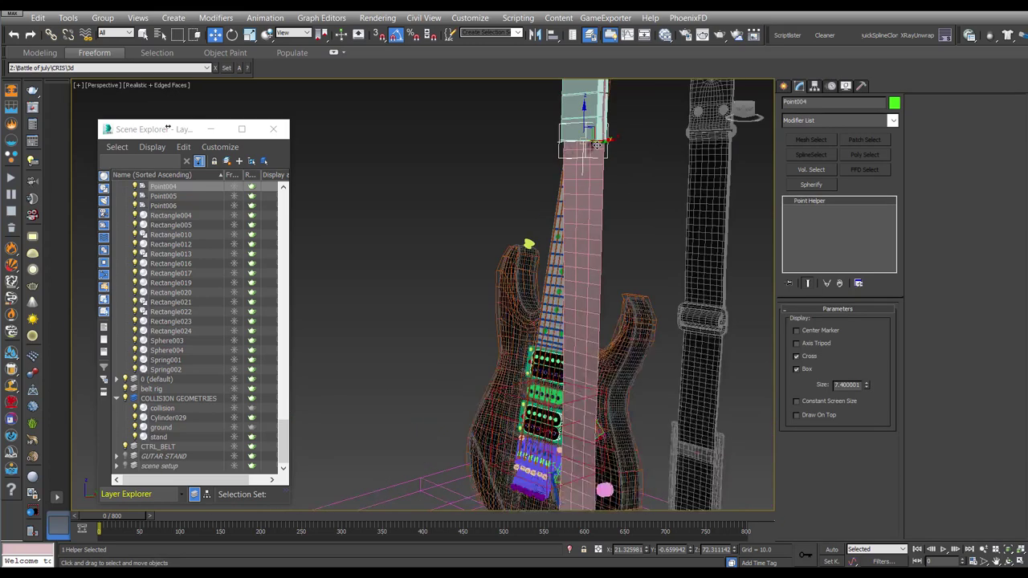
pyautogui.press('e')
pyautogui.click(560, 233)
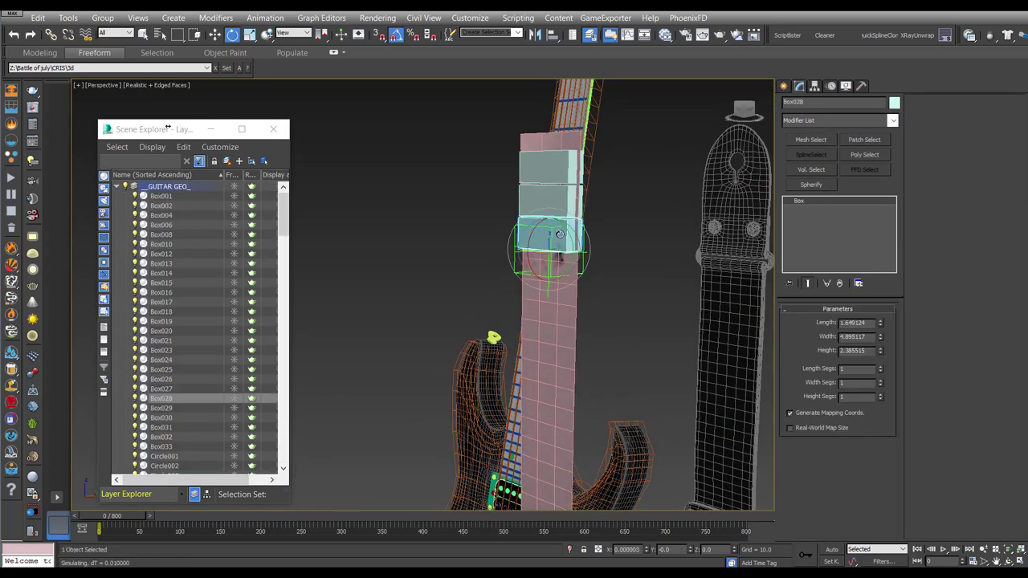
pyautogui.moveTo(535, 231); pyautogui.dragTo(558, 201)
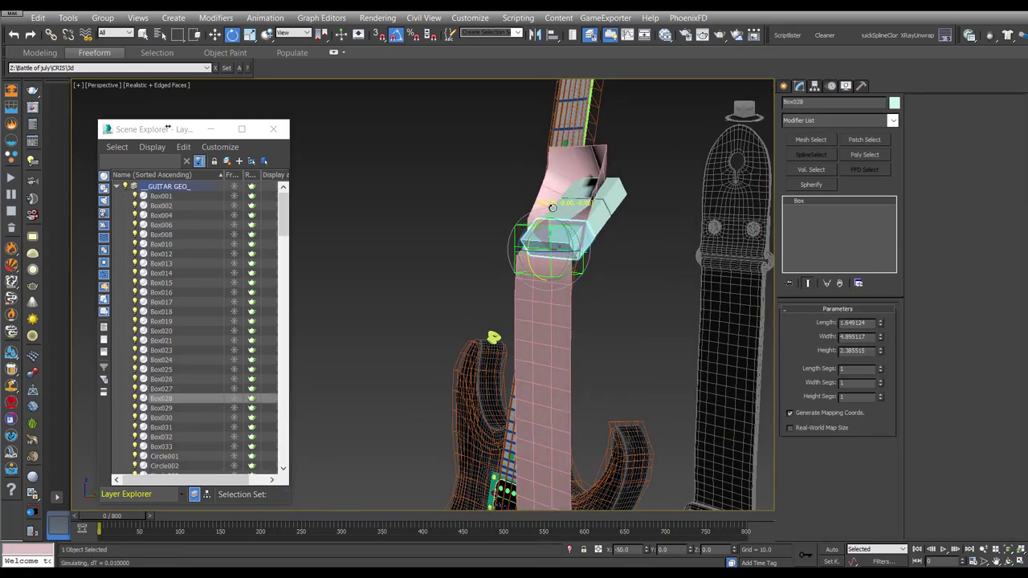
pyautogui.click(562, 237)
pyautogui.moveTo(562, 237); pyautogui.dragTo(595, 231)
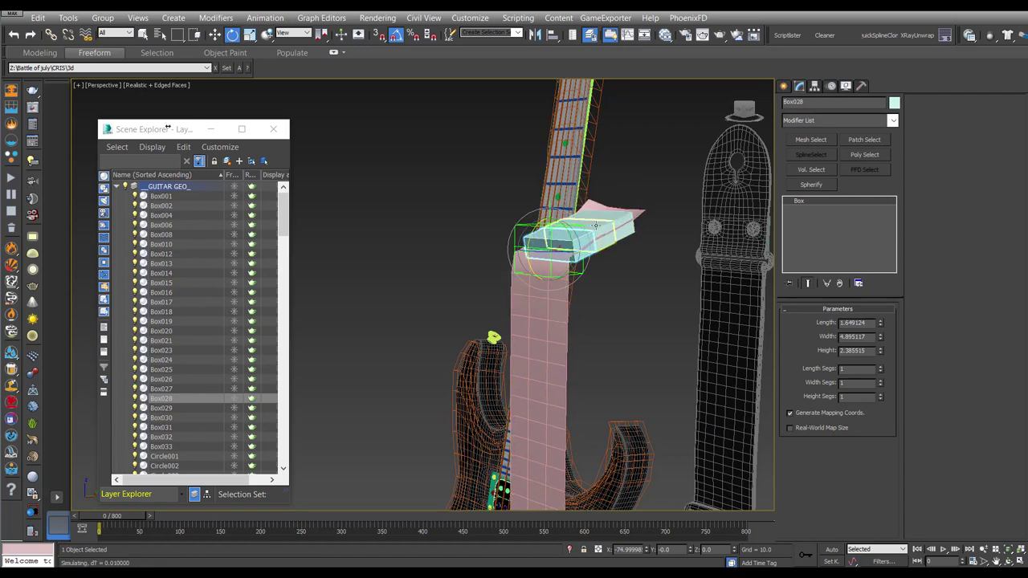
pyautogui.keyDown('alt'); pyautogui.moveTo(595, 230); pyautogui.dragTo(553, 218, button='middle'); pyautogui.keyUp('alt')
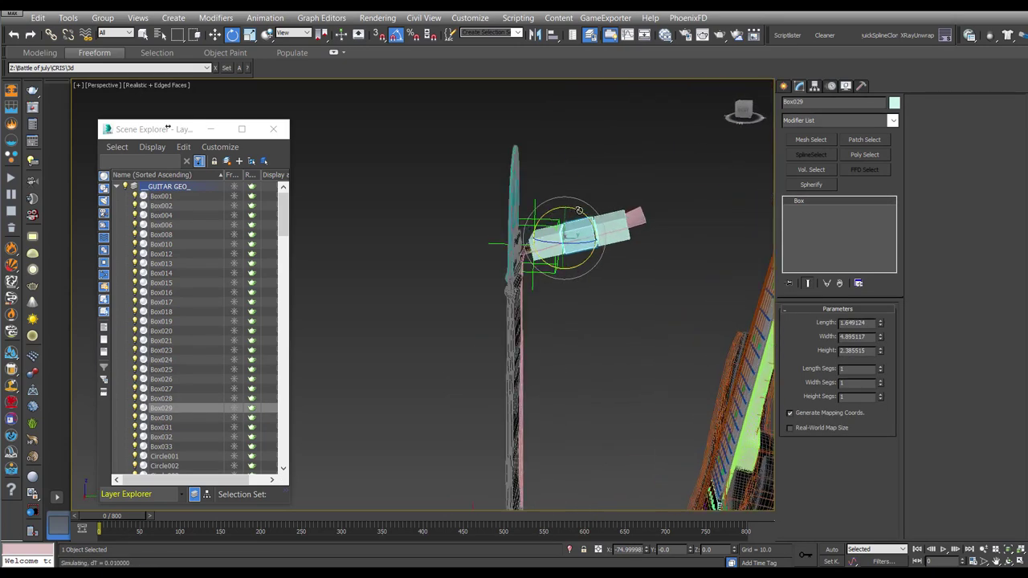
pyautogui.moveTo(578, 210); pyautogui.dragTo(591, 220)
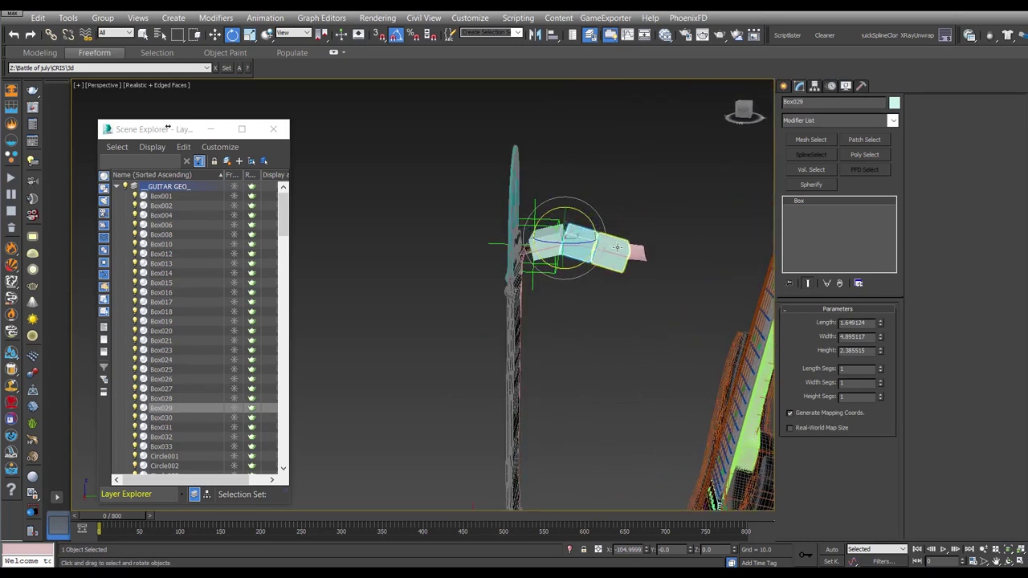
pyautogui.click(616, 245)
pyautogui.moveTo(619, 224); pyautogui.dragTo(612, 202)
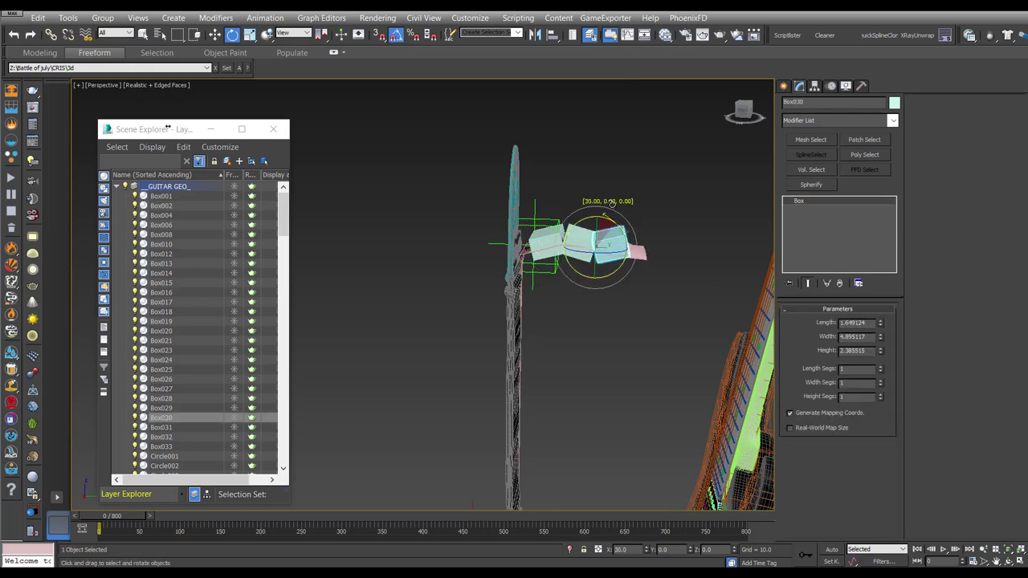
pyautogui.moveTo(592, 238)
pyautogui.keyDown('alt'); pyautogui.mouseDown(button='middle')
pyautogui.moveTo(647, 241)
pyautogui.moveTo(610, 207)
pyautogui.moveTo(630, 207)
pyautogui.moveTo(610, 232)
pyautogui.moveTo(602, 227)
pyautogui.moveTo(608, 195)
pyautogui.moveTo(555, 221)
pyautogui.mouseUp(button='middle'); pyautogui.keyUp('alt')
pyautogui.click(616, 201)
pyautogui.press('w')
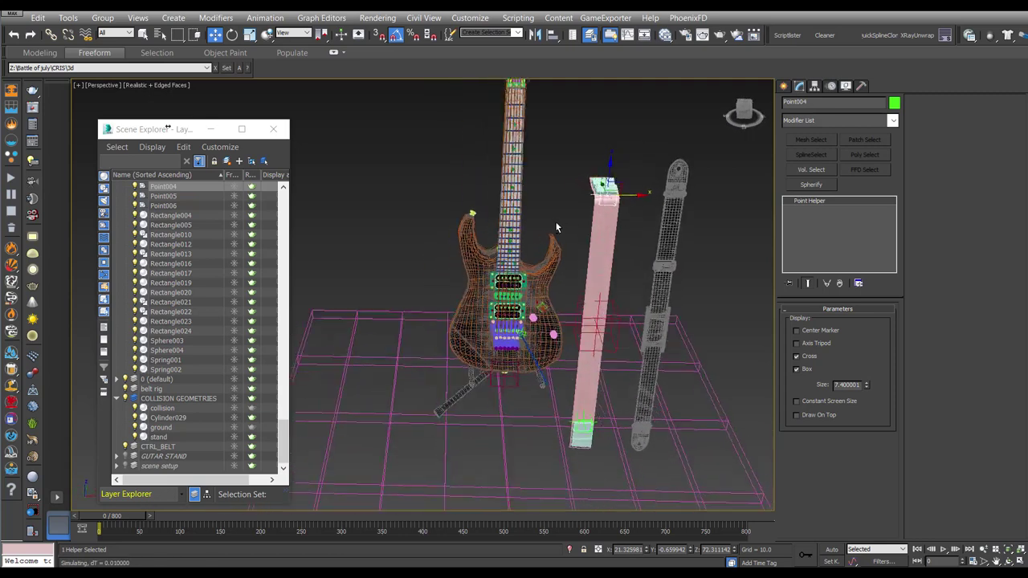
# Step: Drag Point006 left and Point004 toward the guitar neck while simulating, then stop Simulate Local
pyautogui.click(617, 319)
pyautogui.moveTo(617, 322); pyautogui.dragTo(564, 322)
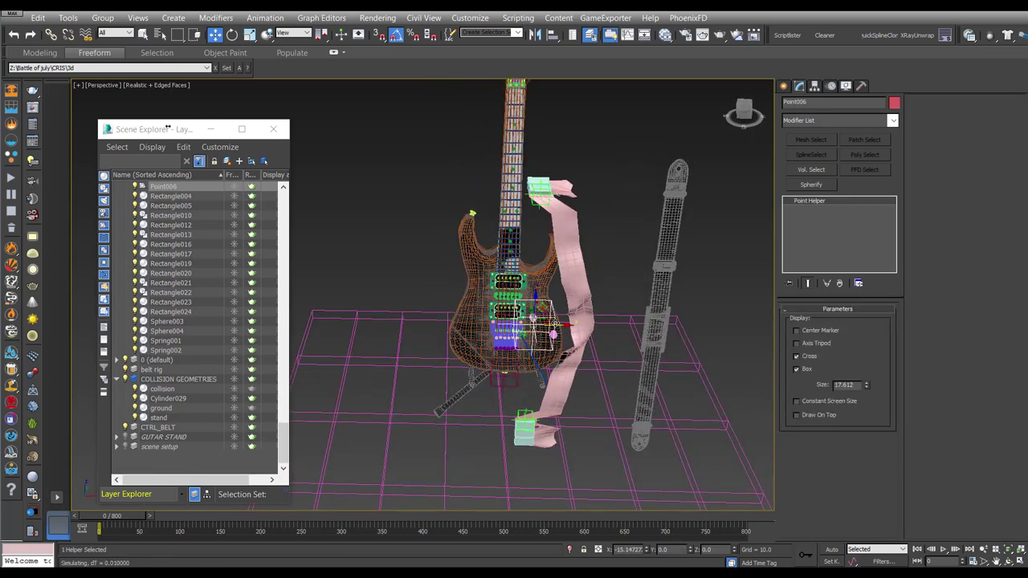
pyautogui.moveTo(564, 323)
pyautogui.keyDown('alt'); pyautogui.mouseDown(button='middle')
pyautogui.moveTo(470, 310)
pyautogui.moveTo(504, 287)
pyautogui.mouseUp(button='middle'); pyautogui.keyUp('alt')
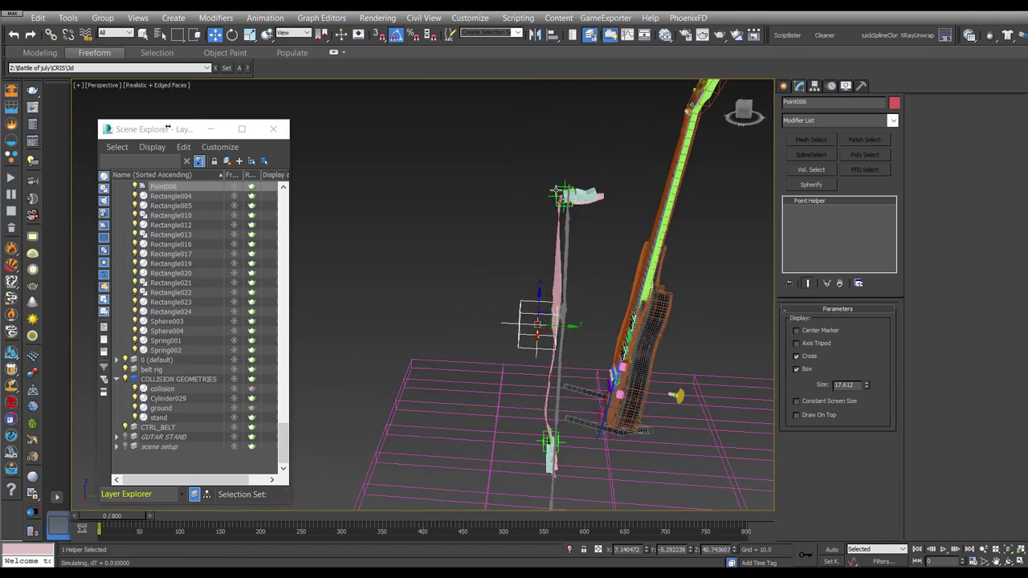
pyautogui.click(580, 195)
pyautogui.keyDown('alt'); pyautogui.moveTo(579, 195); pyautogui.dragTo(597, 198, button='middle'); pyautogui.keyUp('alt')
pyautogui.moveTo(577, 191)
pyautogui.mouseDown()
pyautogui.moveTo(564, 168)
pyautogui.moveTo(624, 220)
pyautogui.moveTo(673, 216)
pyautogui.moveTo(711, 232)
pyautogui.mouseUp()
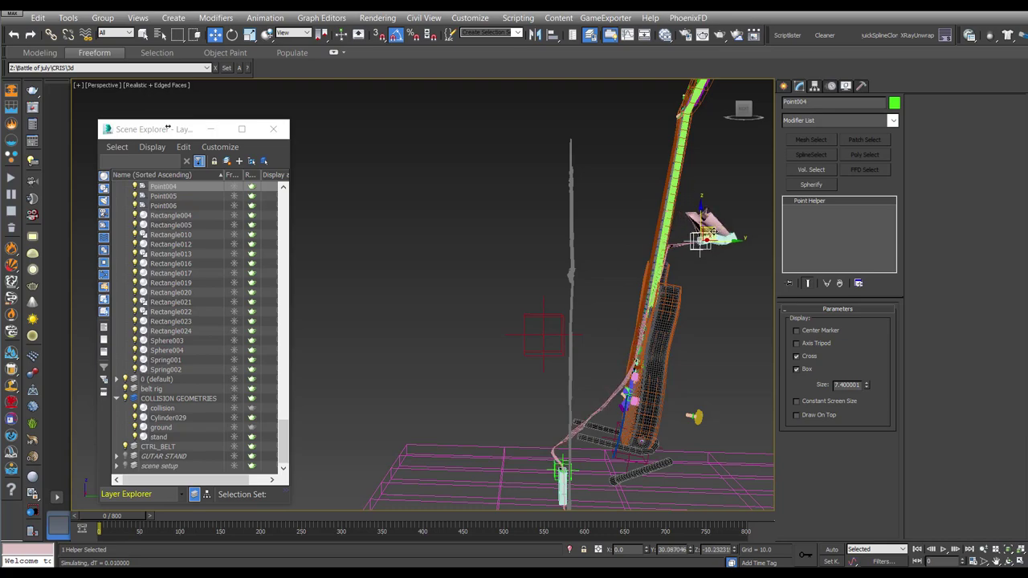
pyautogui.moveTo(710, 234)
pyautogui.keyDown('alt'); pyautogui.mouseDown(button='middle')
pyautogui.moveTo(718, 308)
pyautogui.moveTo(583, 311)
pyautogui.moveTo(679, 300)
pyautogui.moveTo(571, 324)
pyautogui.mouseUp(button='middle'); pyautogui.keyUp('alt')
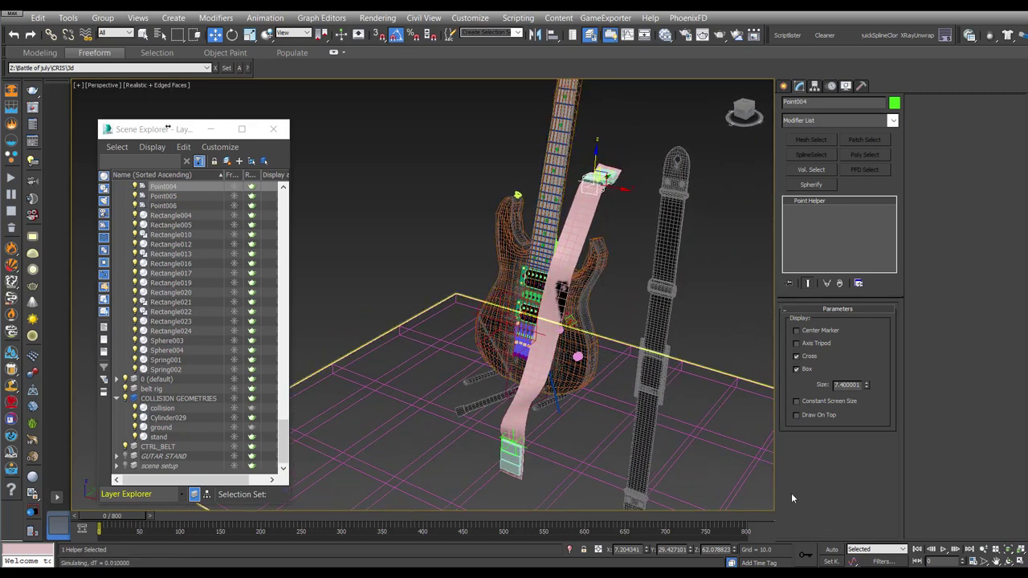
pyautogui.click(578, 212)
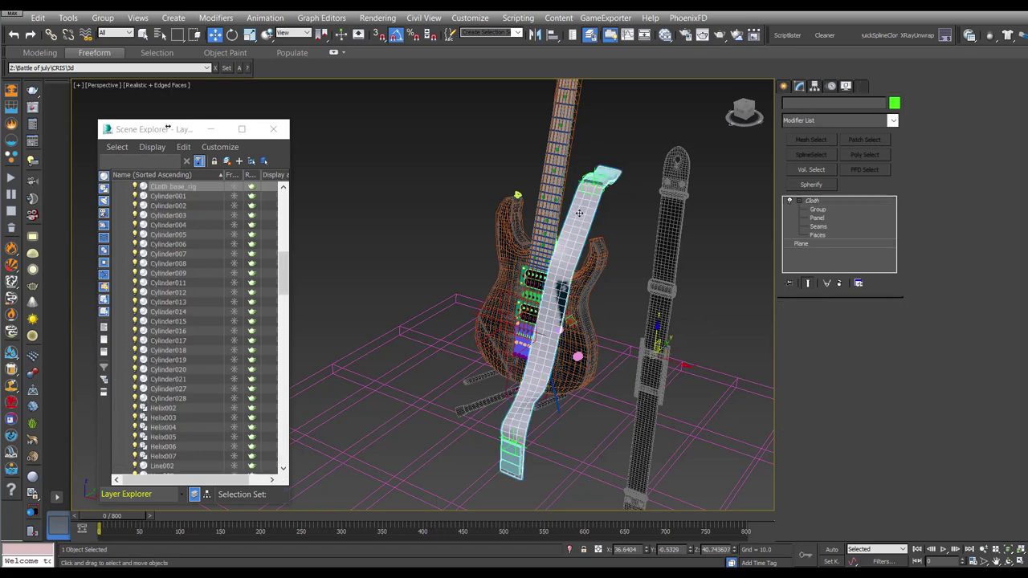
pyautogui.click(848, 383)
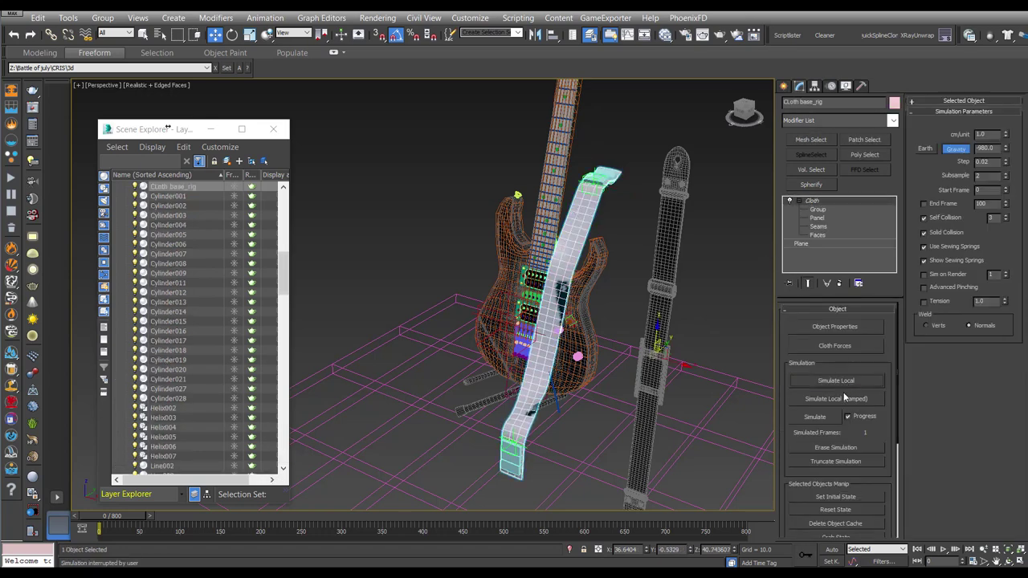
# Step: Reset the strap cloth and apply Transform To Zero to the helper cube and clip boxes Box028–Box033
pyautogui.click(852, 507)
pyautogui.click(589, 150)
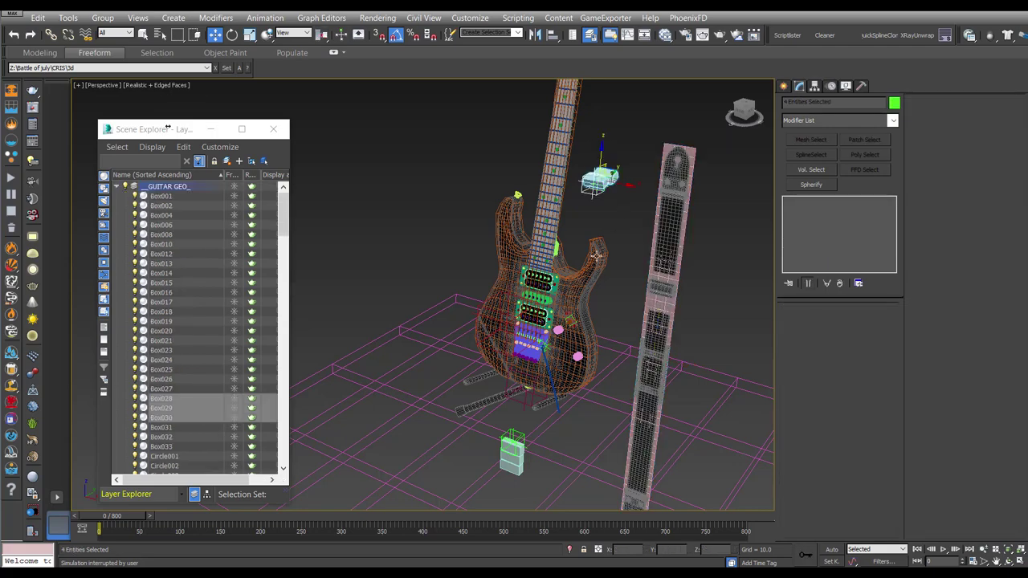
pyautogui.press('z')
pyautogui.keyDown('ctrl'); pyautogui.click(734, 235); pyautogui.keyUp('ctrl')
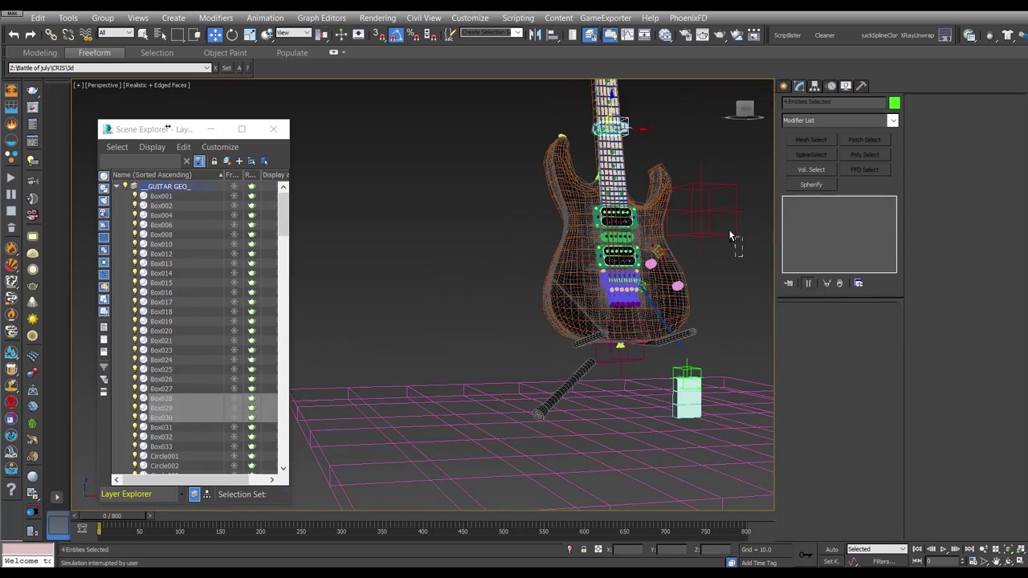
pyautogui.click(713, 337)
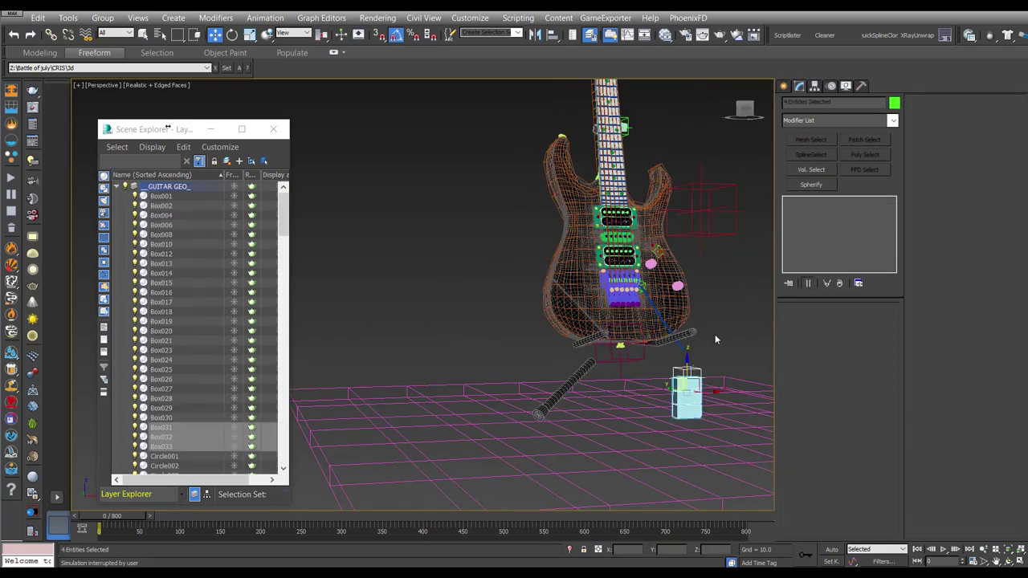
pyautogui.keyDown('ctrl'); pyautogui.click(731, 201); pyautogui.keyUp('ctrl')
pyautogui.press('z')
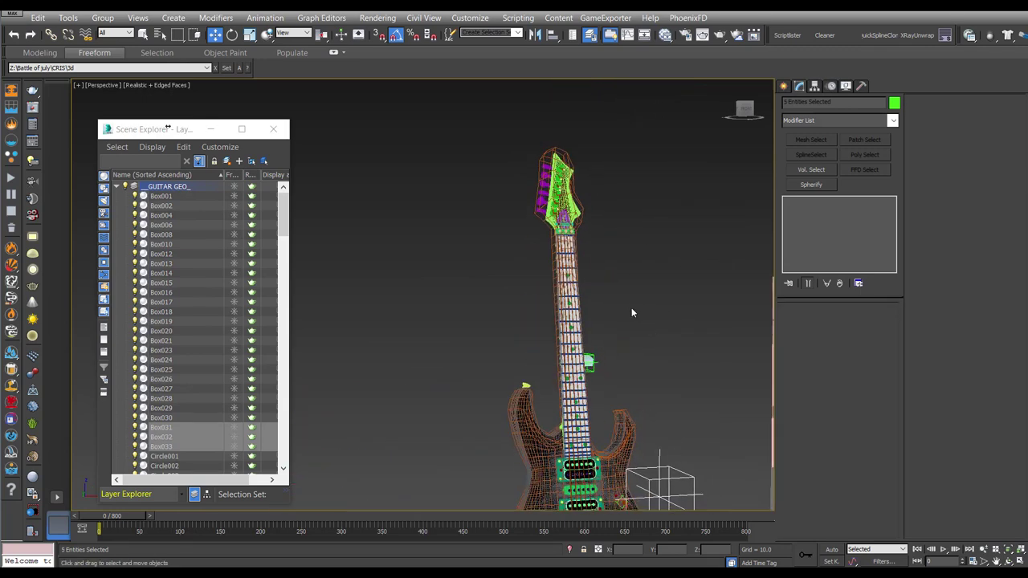
pyautogui.keyDown('ctrl'); pyautogui.click(707, 333); pyautogui.keyUp('ctrl')
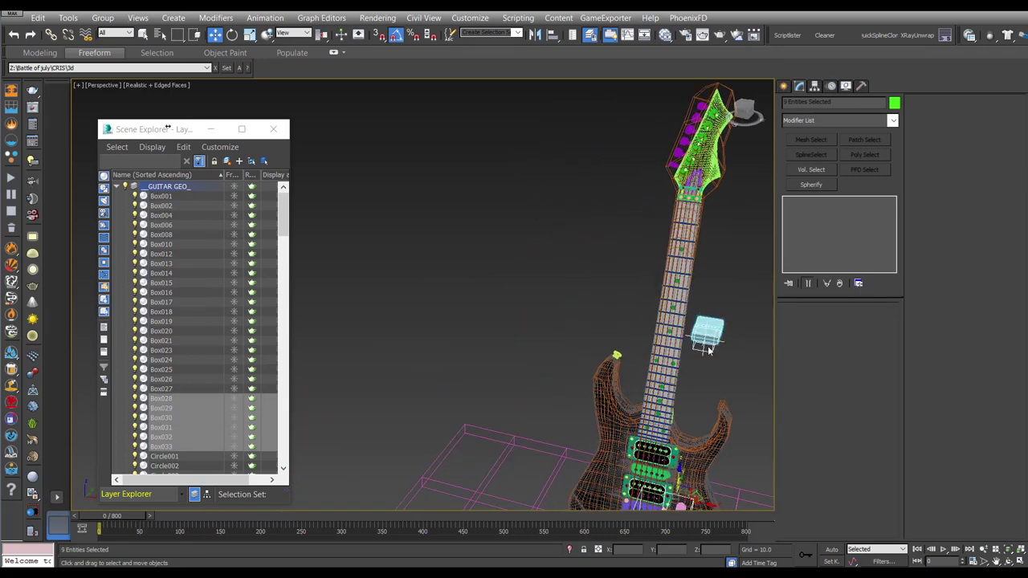
pyautogui.rightClick(703, 336)
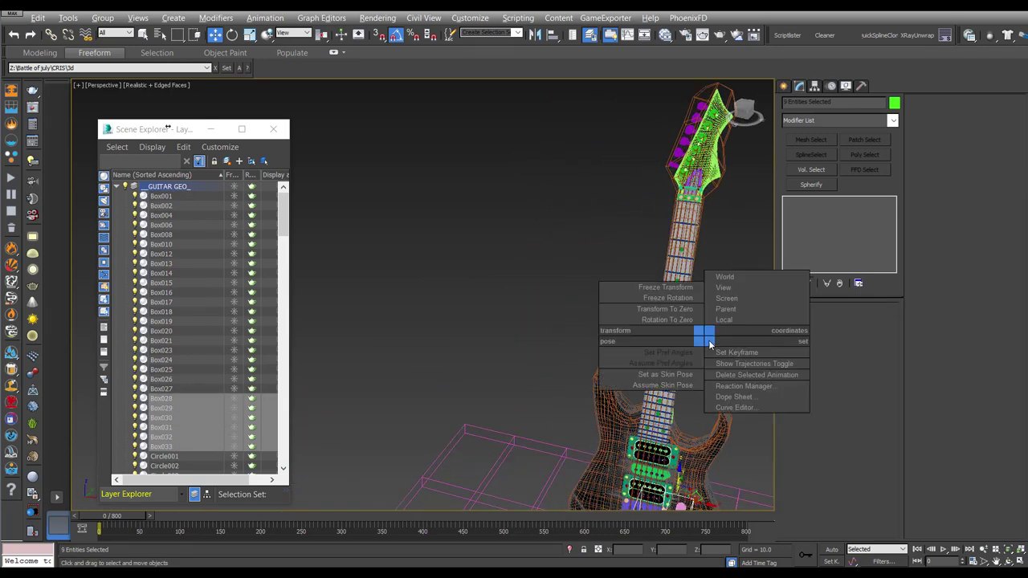
pyautogui.click(673, 309)
# Step: Orbit to face the guitar and select the cloth strap alone
pyautogui.scroll(-2, 540, 265)
pyautogui.scroll(-4, 540, 257)
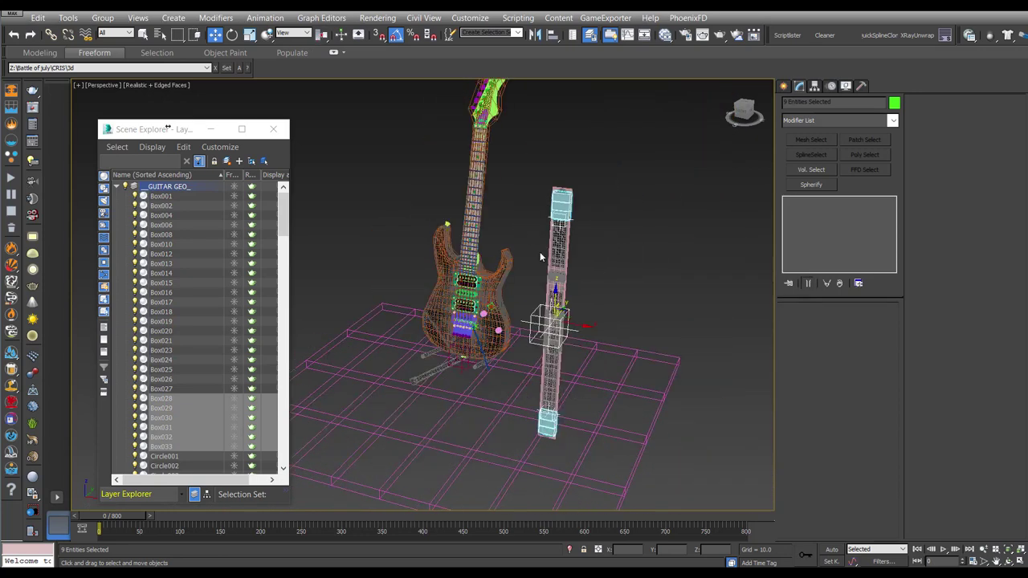
pyautogui.scroll(-2, 539, 251)
pyautogui.moveTo(540, 281)
pyautogui.keyDown('alt'); pyautogui.mouseDown(button='middle')
pyautogui.moveTo(569, 270)
pyautogui.moveTo(631, 346)
pyautogui.mouseUp(button='middle'); pyautogui.keyUp('alt')
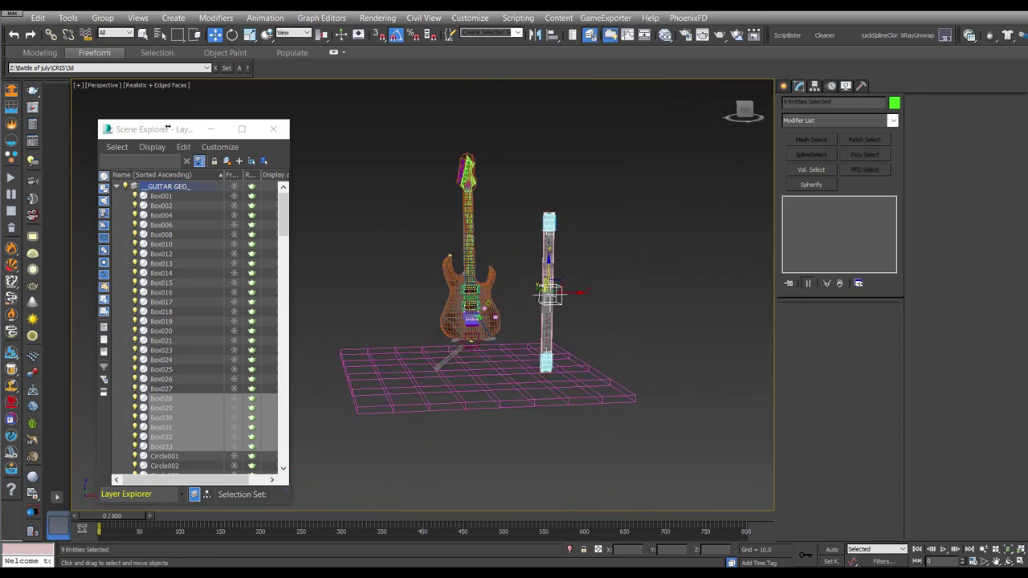
pyautogui.keyDown('alt'); pyautogui.moveTo(584, 381); pyautogui.dragTo(573, 371, button='middle'); pyautogui.keyUp('alt')
pyautogui.scroll(5, 573, 371)
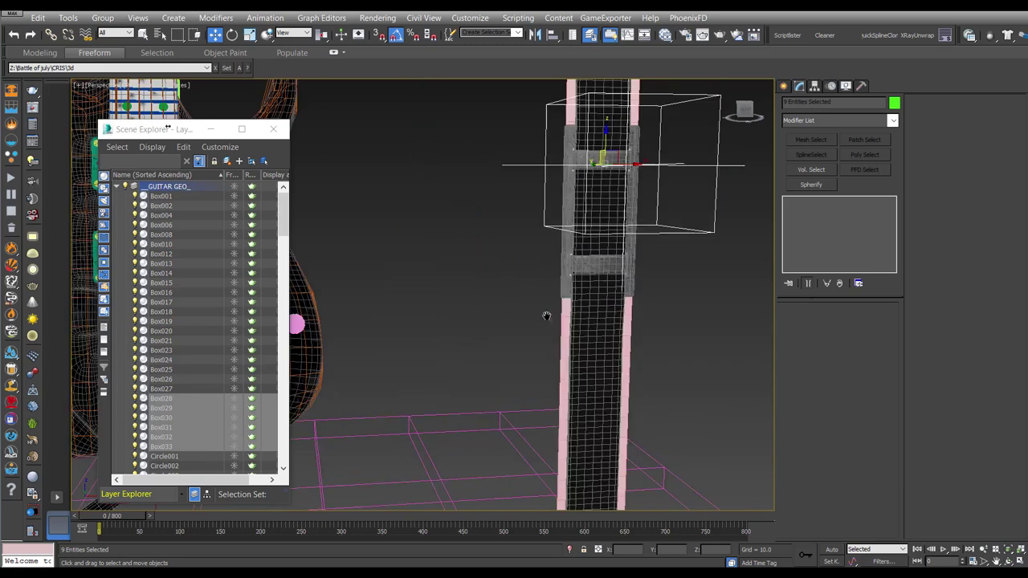
pyautogui.scroll(-5, 590, 322)
pyautogui.click(591, 320)
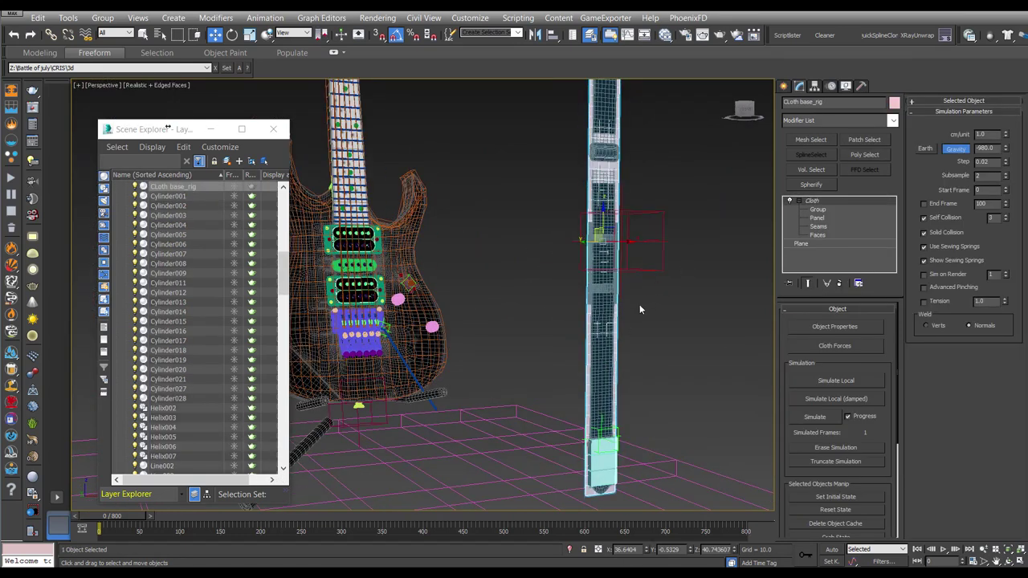
# Step: Add a Skin Wrap to Object032 with Cloth base_rig as its driving mesh
pyautogui.click(605, 353)
pyautogui.keyDown('alt'); pyautogui.moveTo(631, 337); pyautogui.dragTo(905, 201, button='middle'); pyautogui.keyUp('alt')
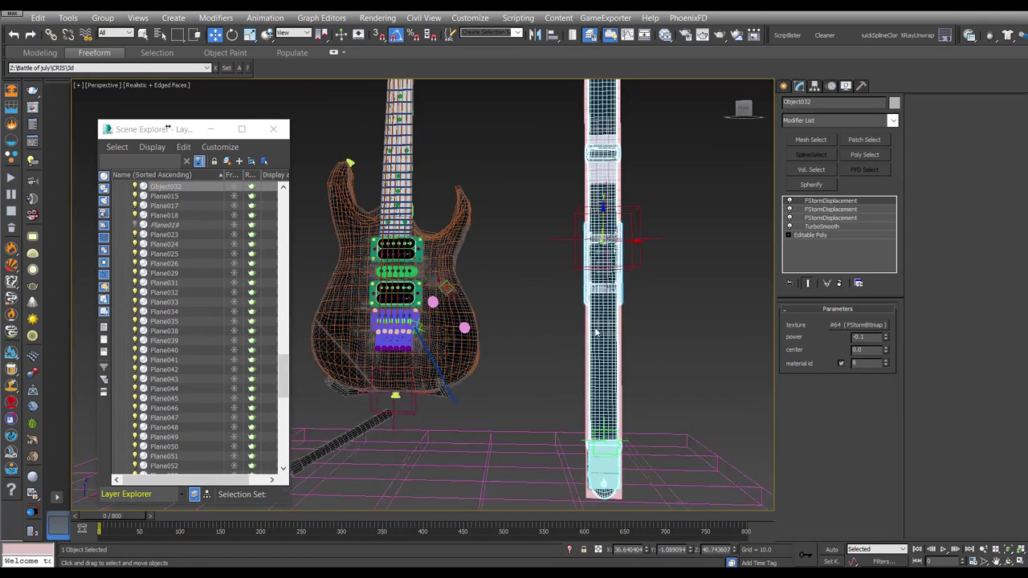
pyautogui.click(857, 120)
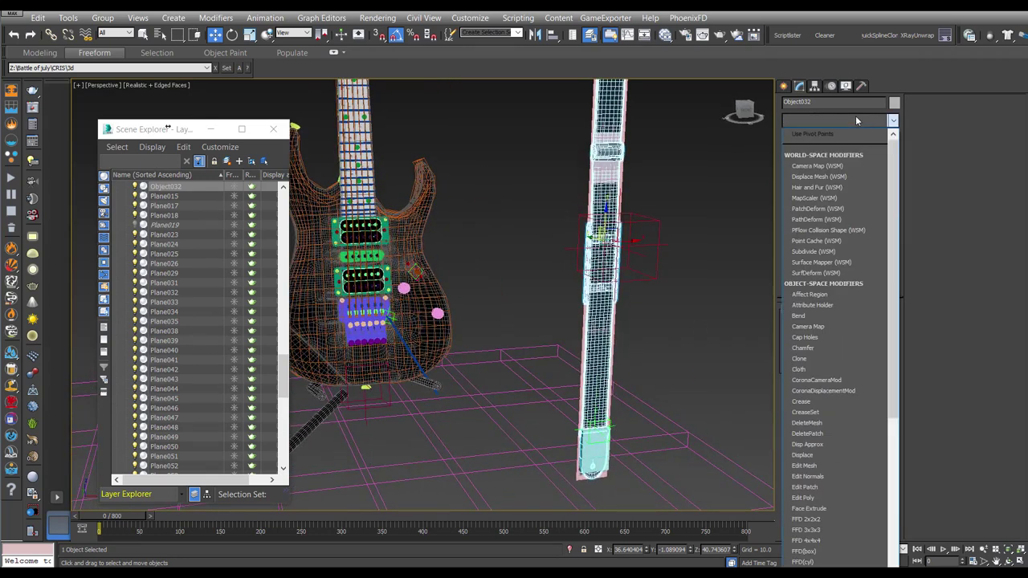
pyautogui.write('sca')
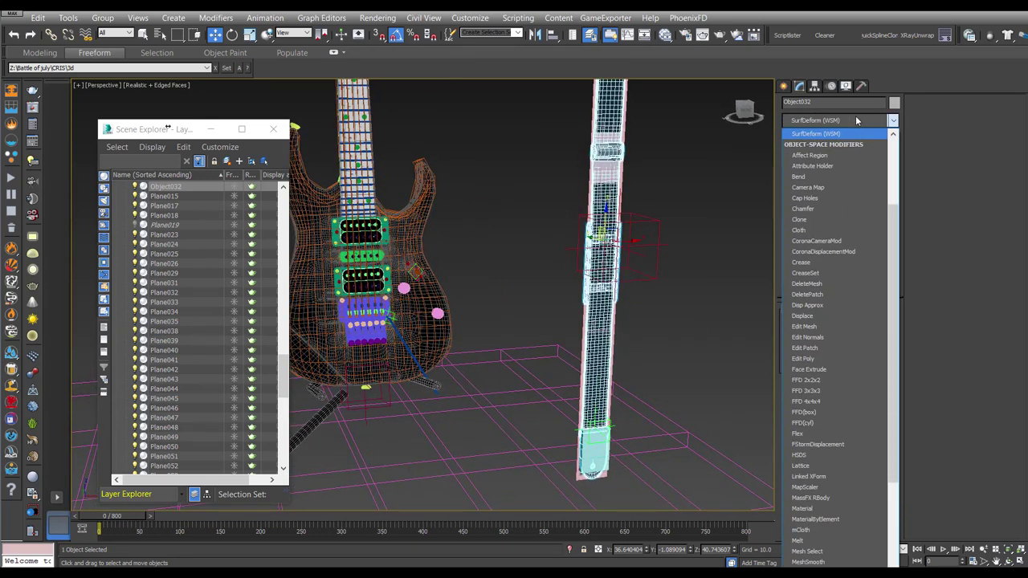
pyautogui.write('l')
pyautogui.press('Down')
pyautogui.press('Down')
pyautogui.press('Down')
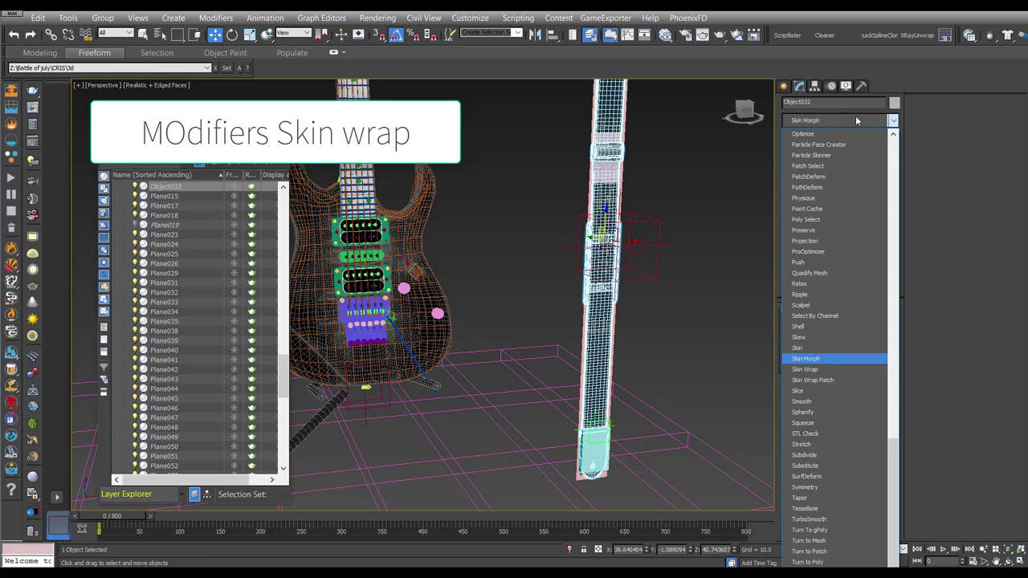
pyautogui.press('Down')
pyautogui.press('Return')
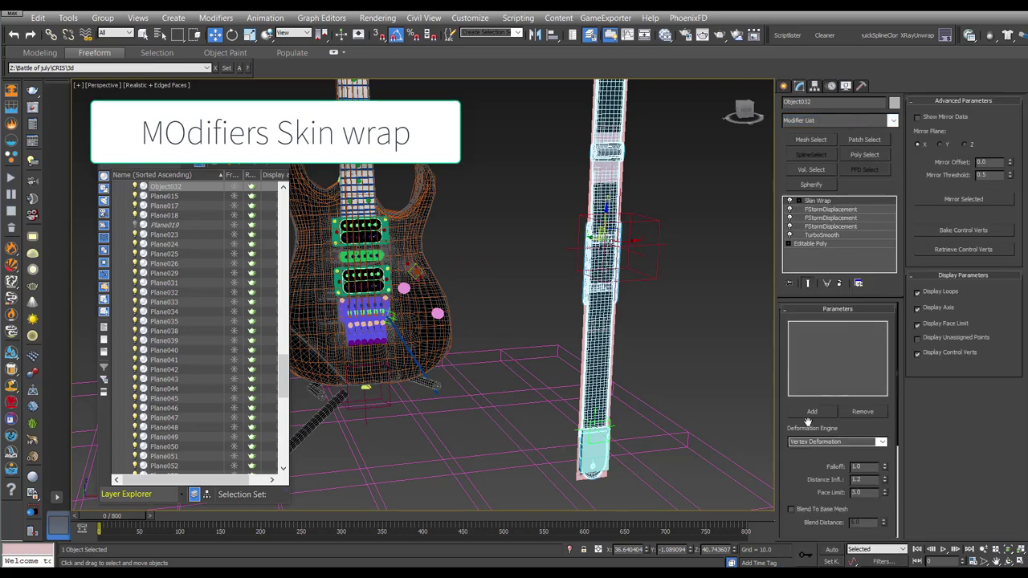
pyautogui.click(813, 415)
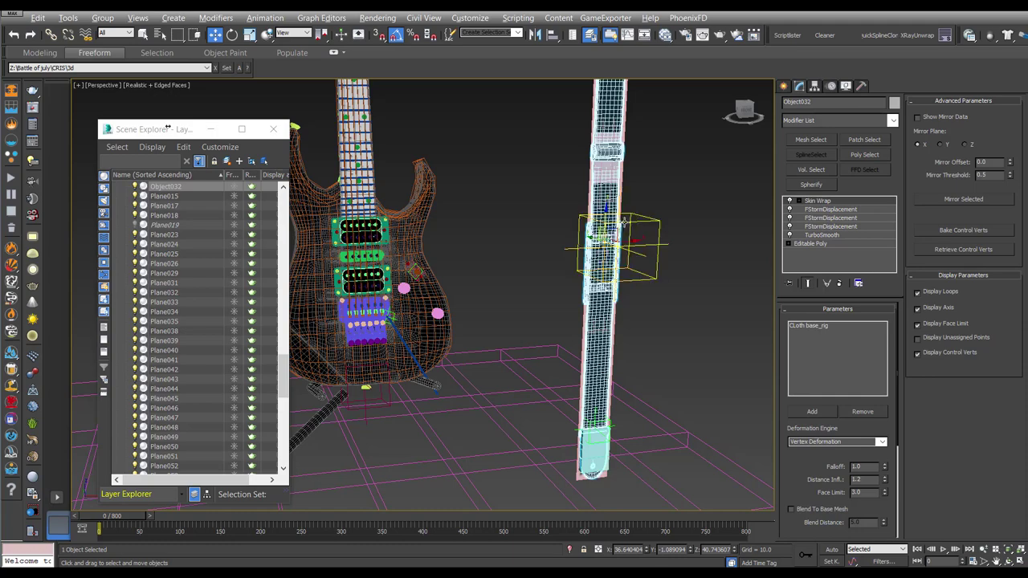
pyautogui.keyDown('alt'); pyautogui.moveTo(624, 222); pyautogui.dragTo(670, 192, button='middle'); pyautogui.keyUp('alt')
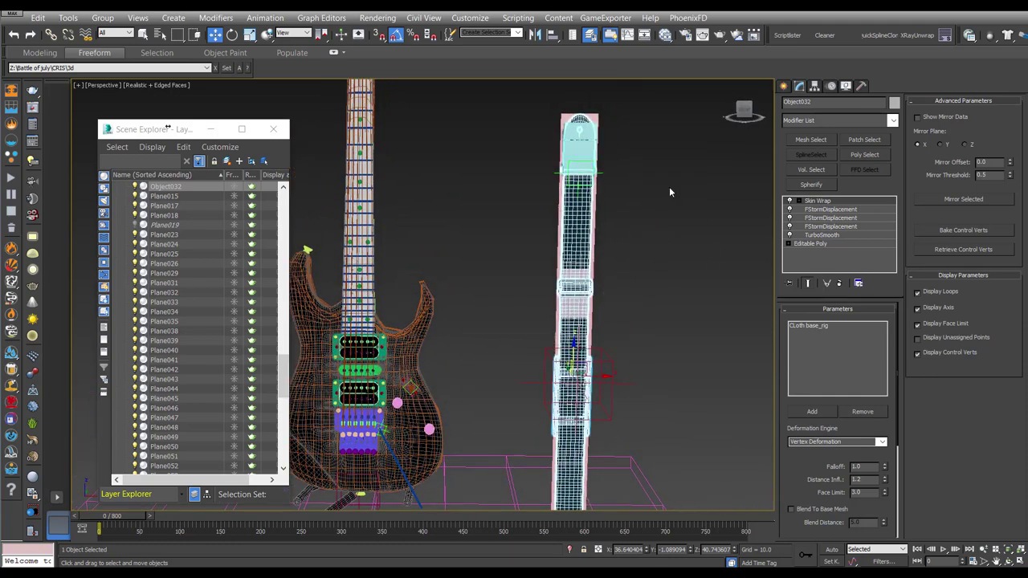
pyautogui.click(595, 184)
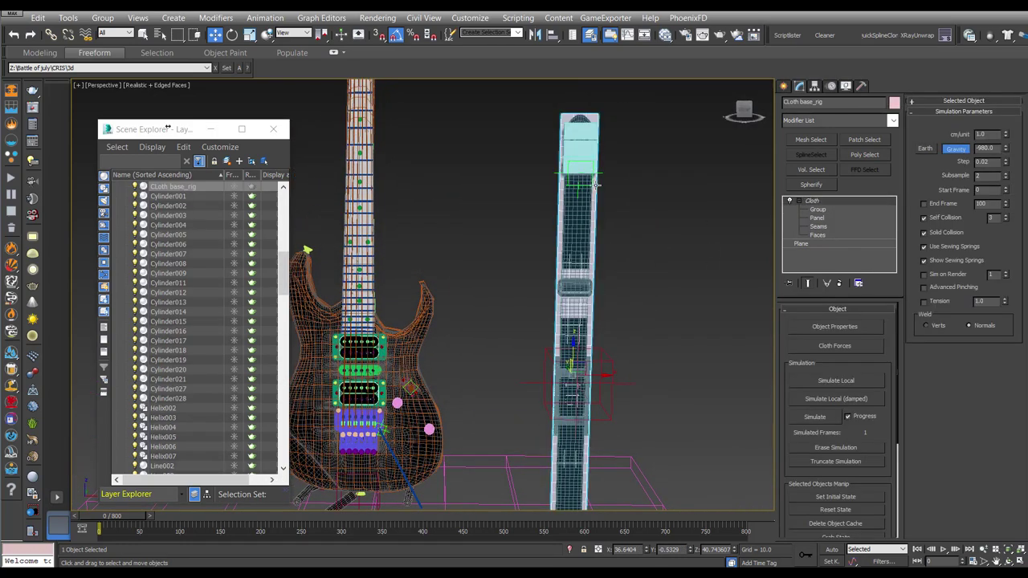
pyautogui.click(584, 221)
# Step: Freeze Object032 from the quad menu and select the cloth strap instead
pyautogui.rightClick(584, 222)
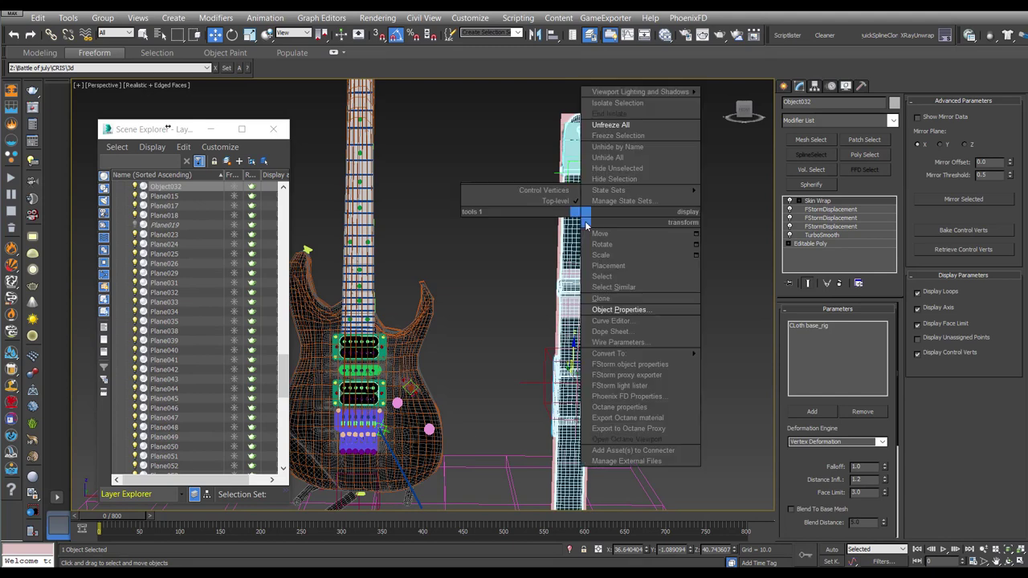
pyautogui.click(629, 138)
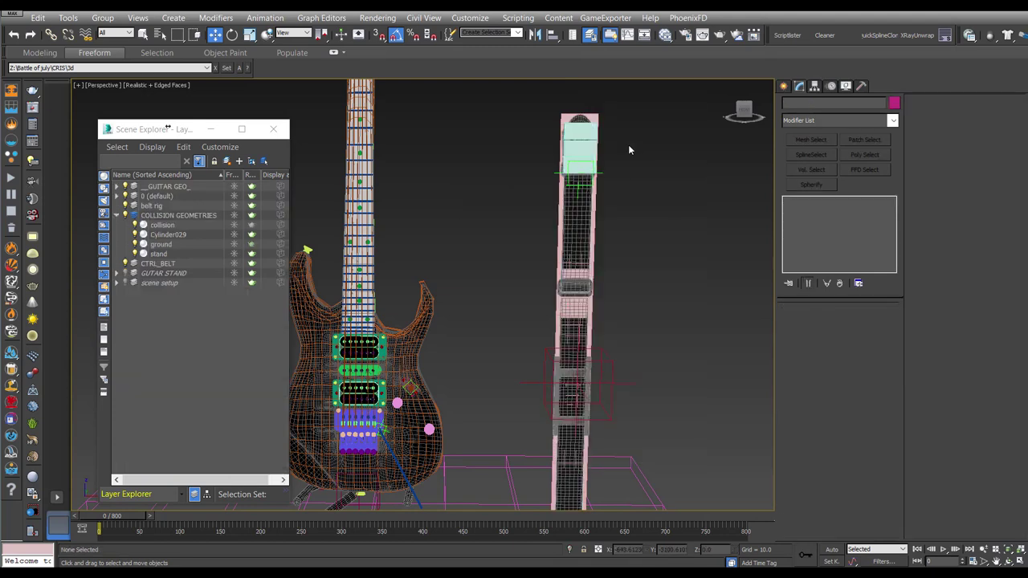
pyautogui.click(580, 225)
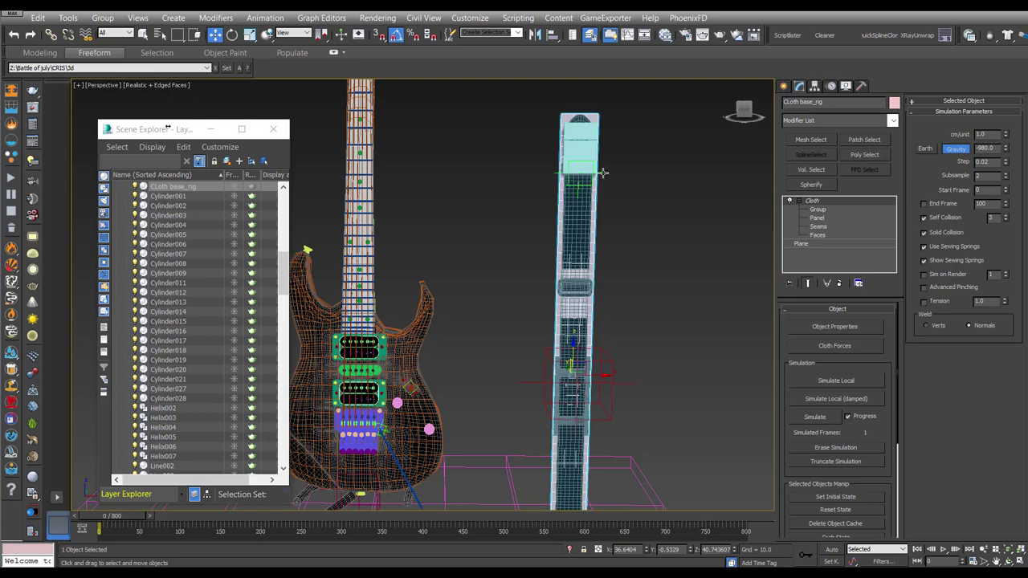
# Step: Start Simulate Local on the cloth strap and pull Point004 toward the guitar
pyautogui.click(571, 170)
pyautogui.keyDown('alt'); pyautogui.moveTo(572, 170); pyautogui.dragTo(586, 212, button='middle'); pyautogui.keyUp('alt')
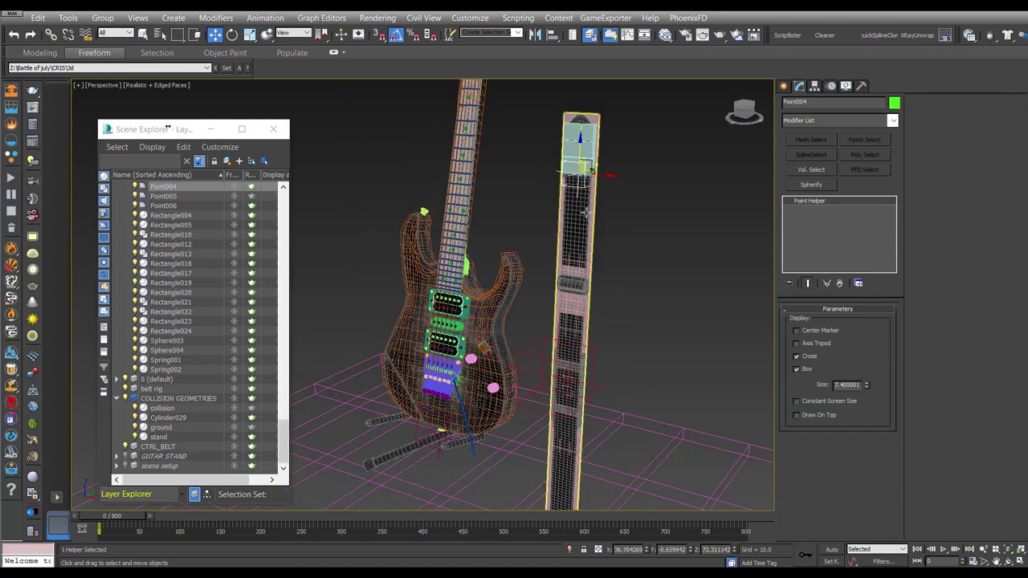
pyautogui.click(586, 212)
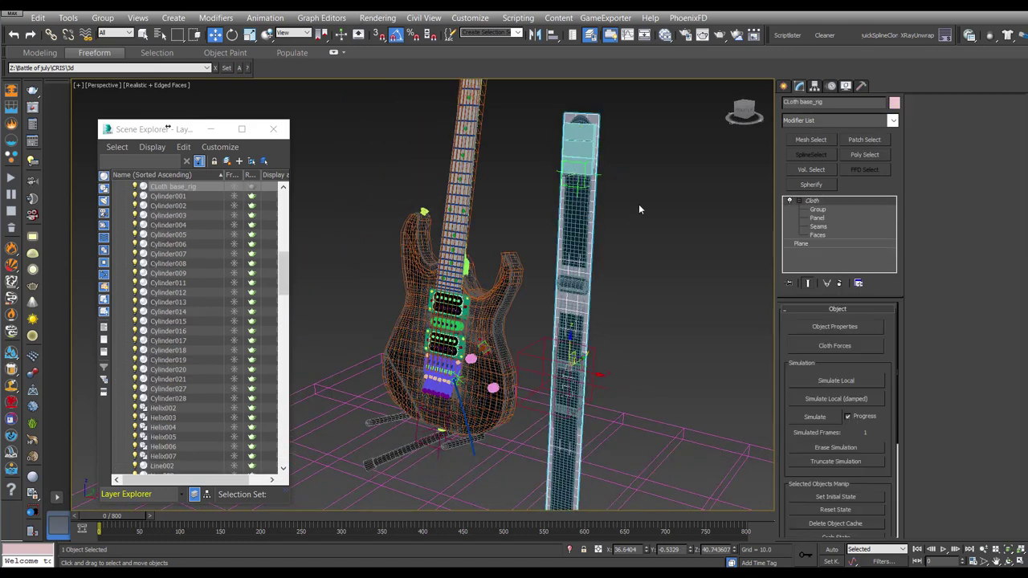
pyautogui.click(832, 380)
pyautogui.moveTo(636, 211)
pyautogui.keyDown('alt'); pyautogui.mouseDown(button='middle')
pyautogui.moveTo(597, 217)
pyautogui.moveTo(583, 189)
pyautogui.mouseUp(button='middle'); pyautogui.keyUp('alt')
pyautogui.click(594, 179)
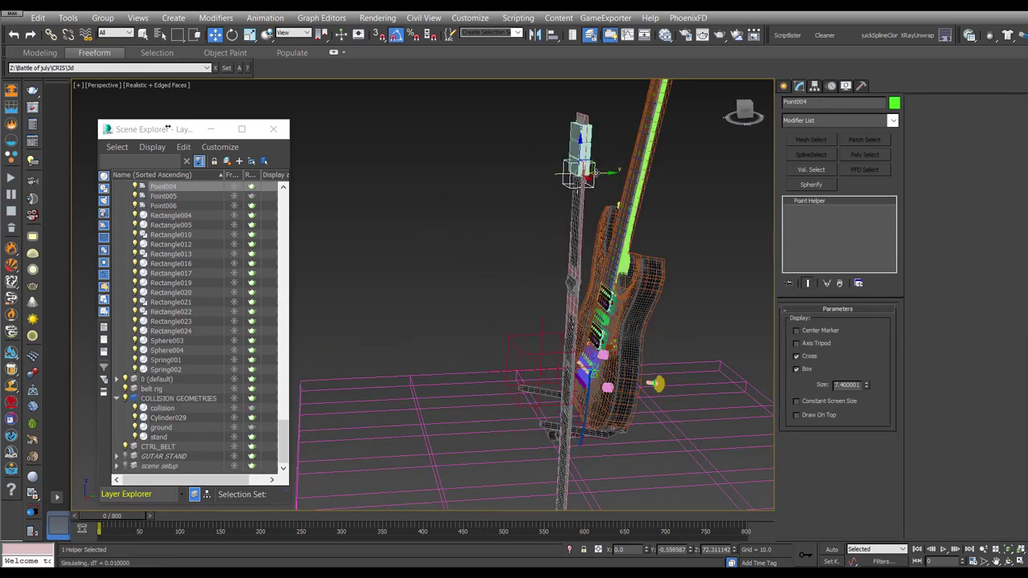
pyautogui.moveTo(595, 173)
pyautogui.mouseDown()
pyautogui.moveTo(550, 177)
pyautogui.moveTo(597, 186)
pyautogui.mouseUp()
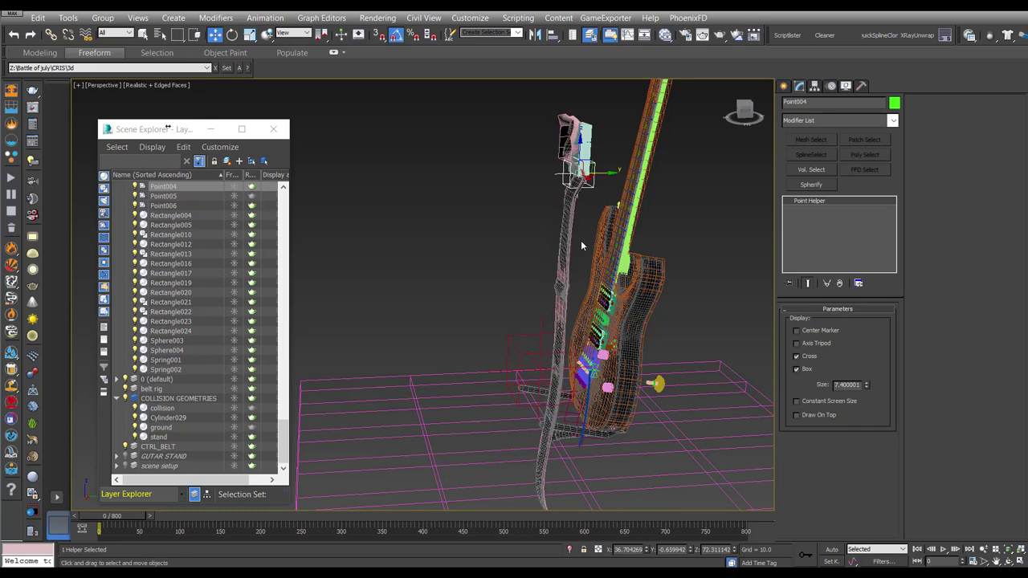
# Step: Stop the simulation and reset the cloth strap to its straight state
pyautogui.moveTo(580, 240); pyautogui.dragTo(550, 183, button='middle')
pyautogui.click(552, 187)
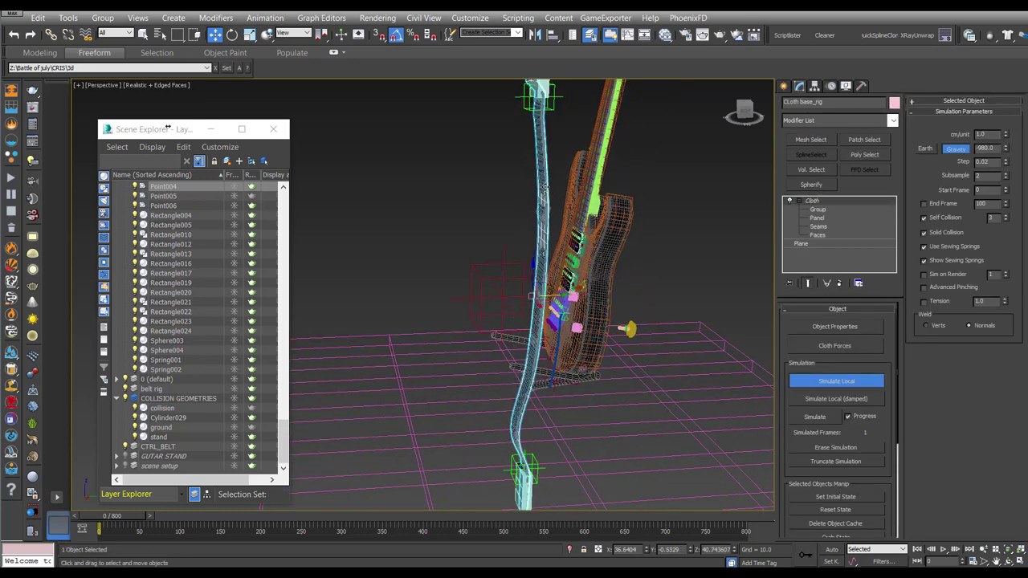
pyautogui.click(844, 389)
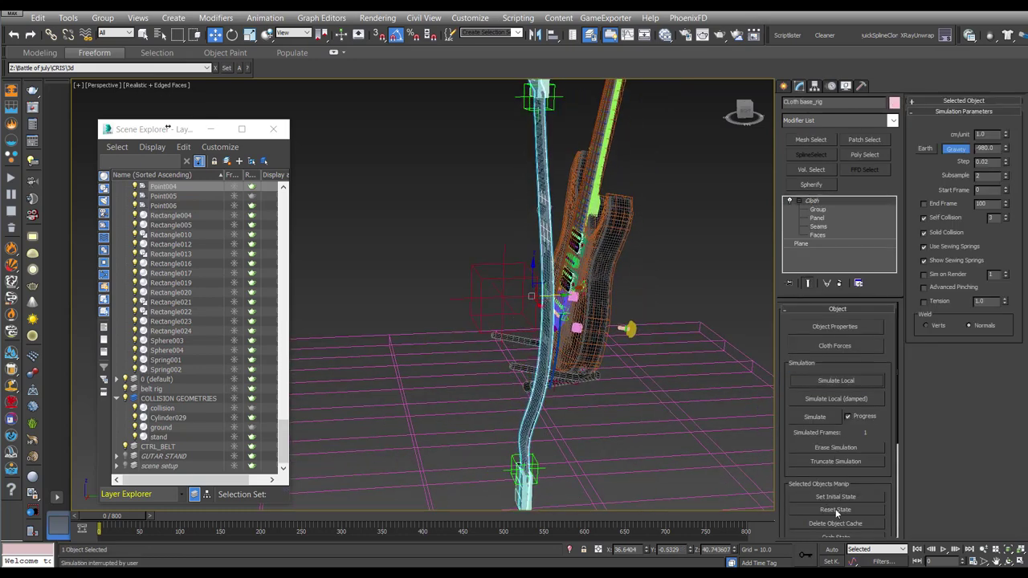
pyautogui.click(835, 509)
# Step: Start a live local cloth simulation on the strap with the guitar upright in view
pyautogui.moveTo(468, 157)
pyautogui.keyDown('alt'); pyautogui.mouseDown(button='middle')
pyautogui.moveTo(459, 154)
pyautogui.moveTo(631, 195)
pyautogui.moveTo(688, 334)
pyautogui.mouseUp(button='middle'); pyautogui.keyUp('alt')
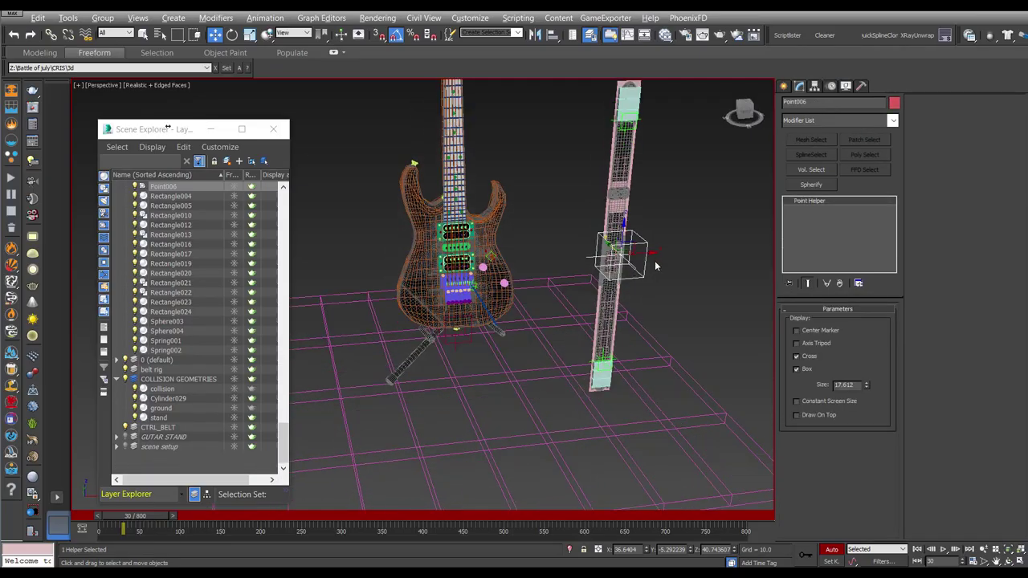
pyautogui.click(629, 197)
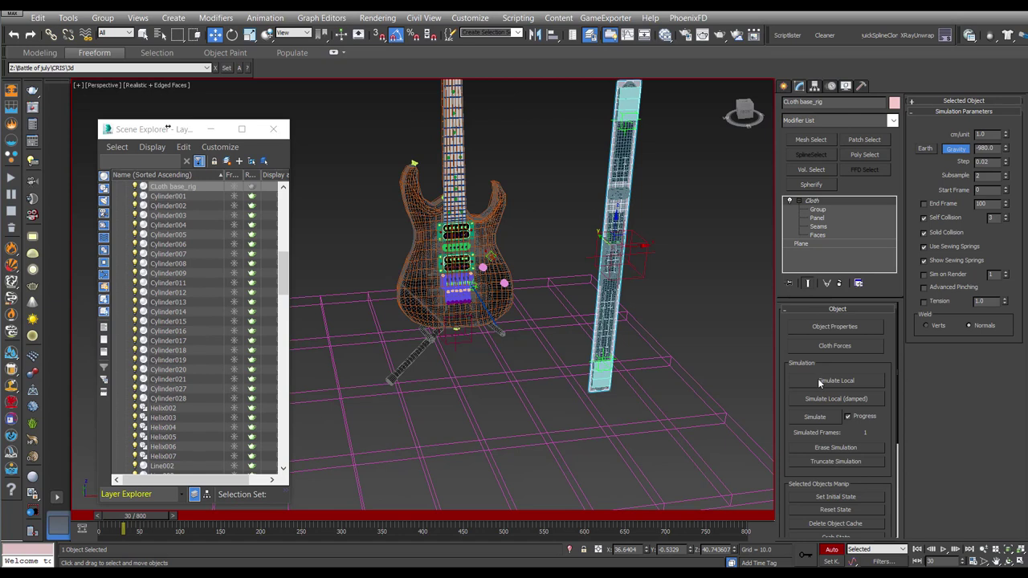
pyautogui.click(818, 378)
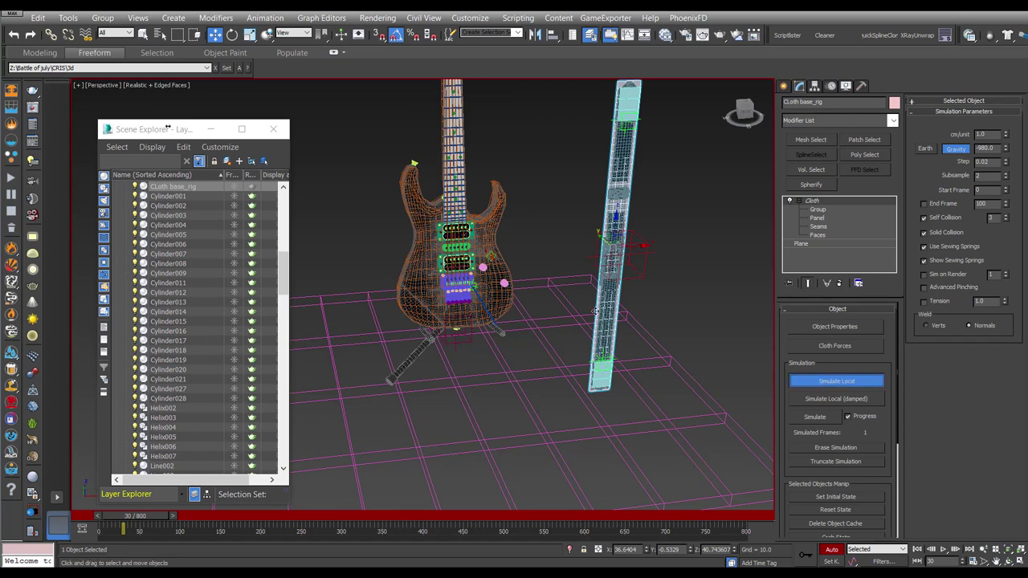
# Step: Slide the Point006 helper left at frame 30 and simulate the strap cloth over the timeline
pyautogui.click(644, 255)
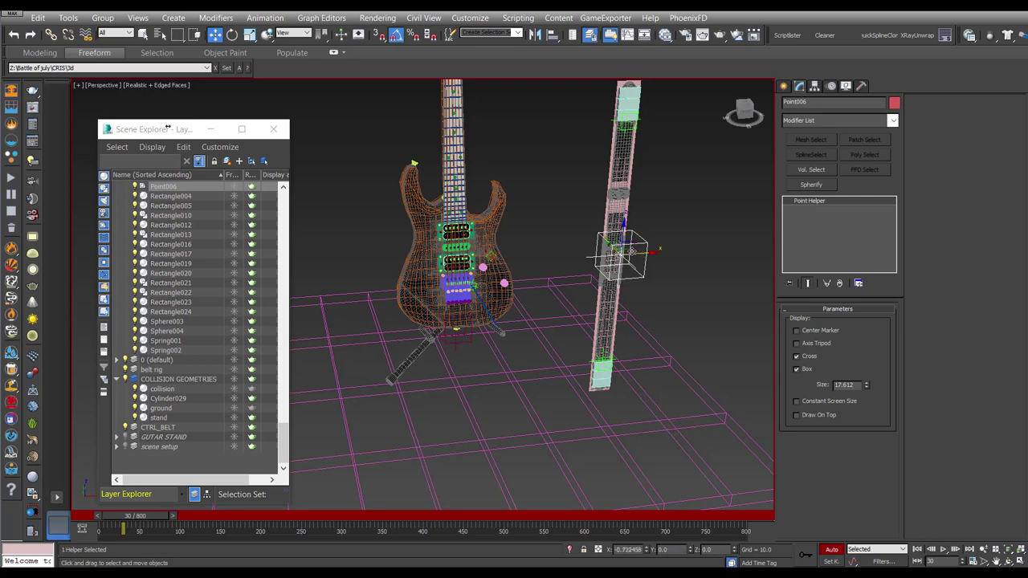
pyautogui.moveTo(644, 256); pyautogui.dragTo(559, 261)
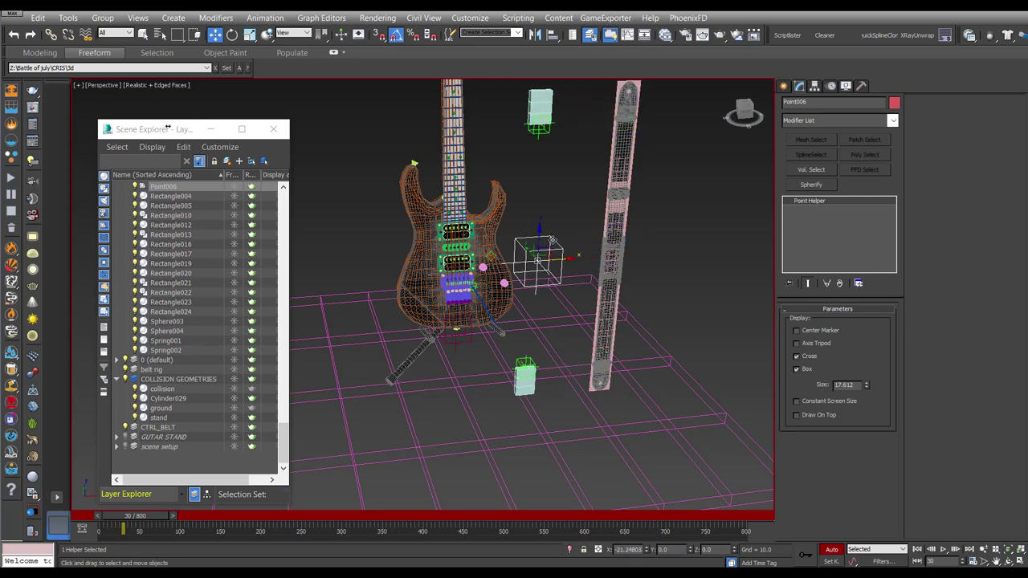
pyautogui.click(814, 417)
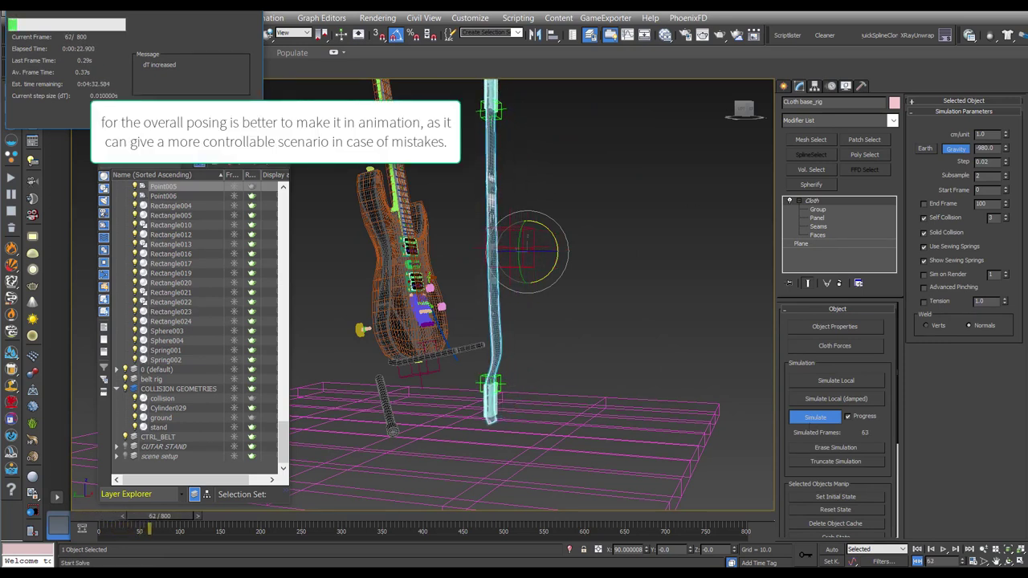
# Step: Stop the running cloth simulation and orbit around the guitar to a new angle
pyautogui.press('Escape')
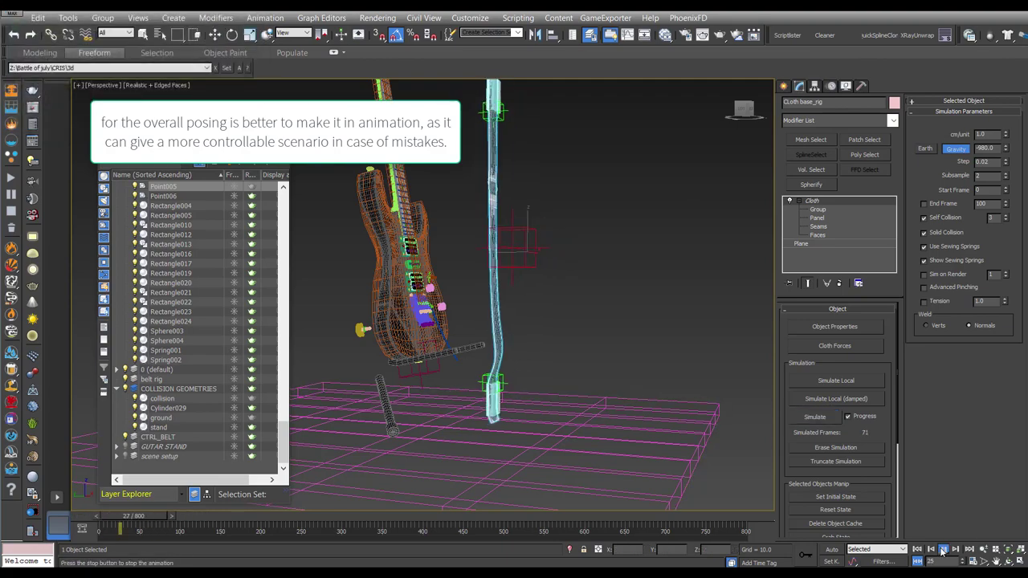
pyautogui.keyDown('alt'); pyautogui.moveTo(562, 281); pyautogui.dragTo(597, 278, button='middle'); pyautogui.keyUp('alt')
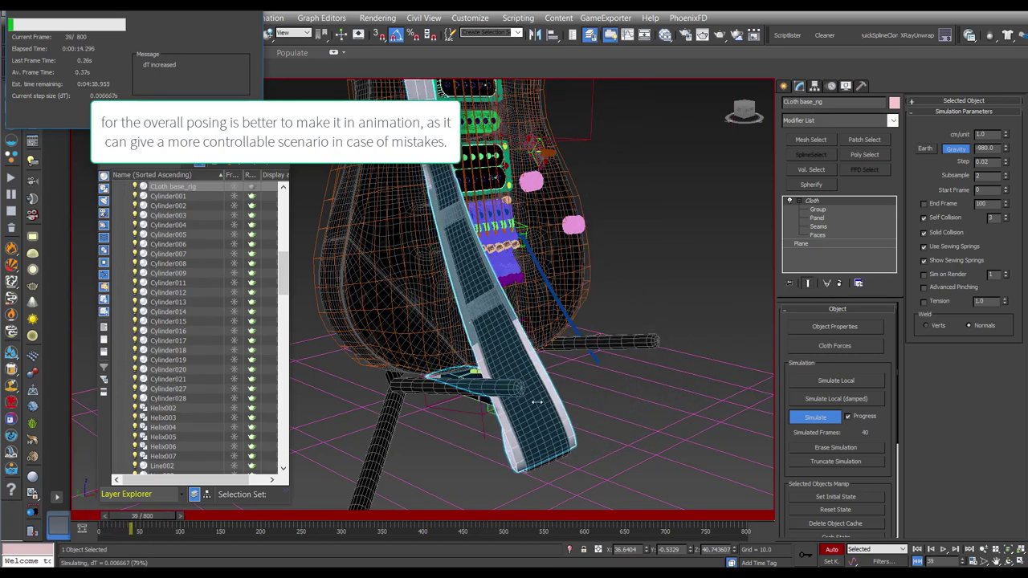
pyautogui.press('Escape')
pyautogui.moveTo(532, 407)
pyautogui.keyDown('alt'); pyautogui.mouseDown(button='middle')
pyautogui.moveTo(514, 229)
pyautogui.moveTo(471, 314)
pyautogui.mouseUp(button='middle'); pyautogui.keyUp('alt')
# Step: Frame the strap end blocks Box028–Box030, then run Simulate Local on the strap cloth
pyautogui.click(513, 229)
pyautogui.press('z')
pyautogui.click(470, 314)
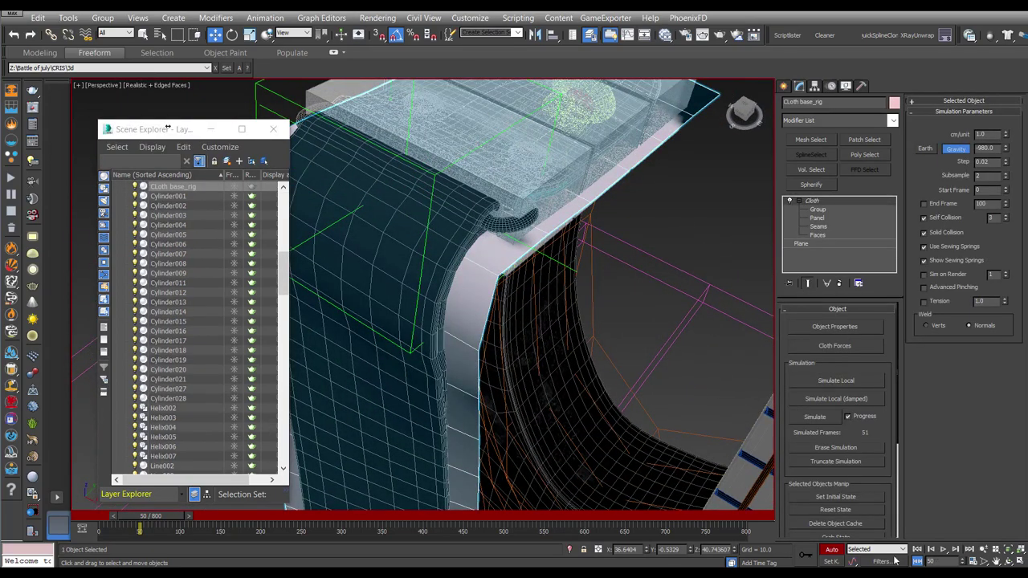
pyautogui.click(849, 377)
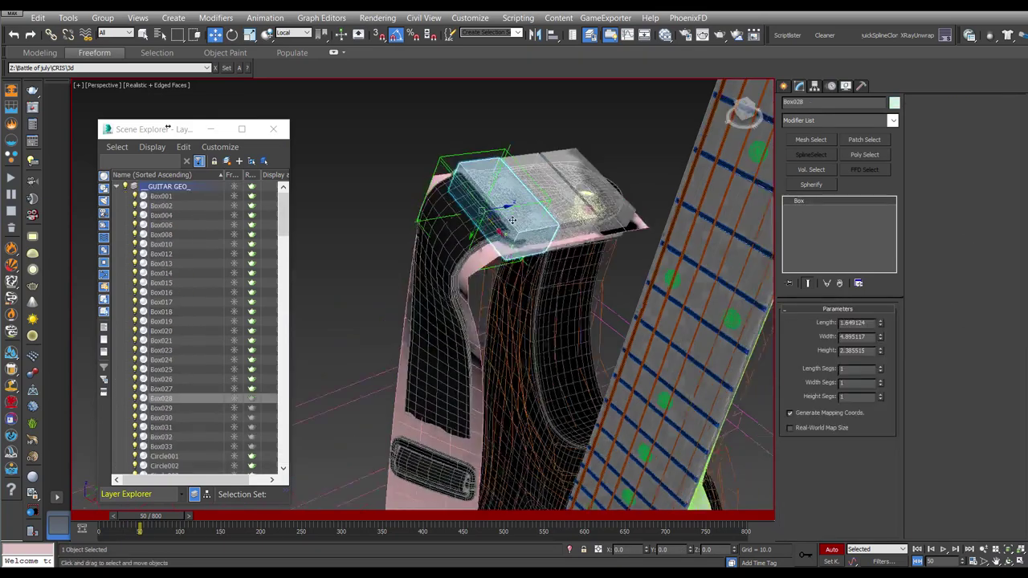
# Step: Rotate the Box029 end clip about -35° and further onto the headstock
pyautogui.press('w')
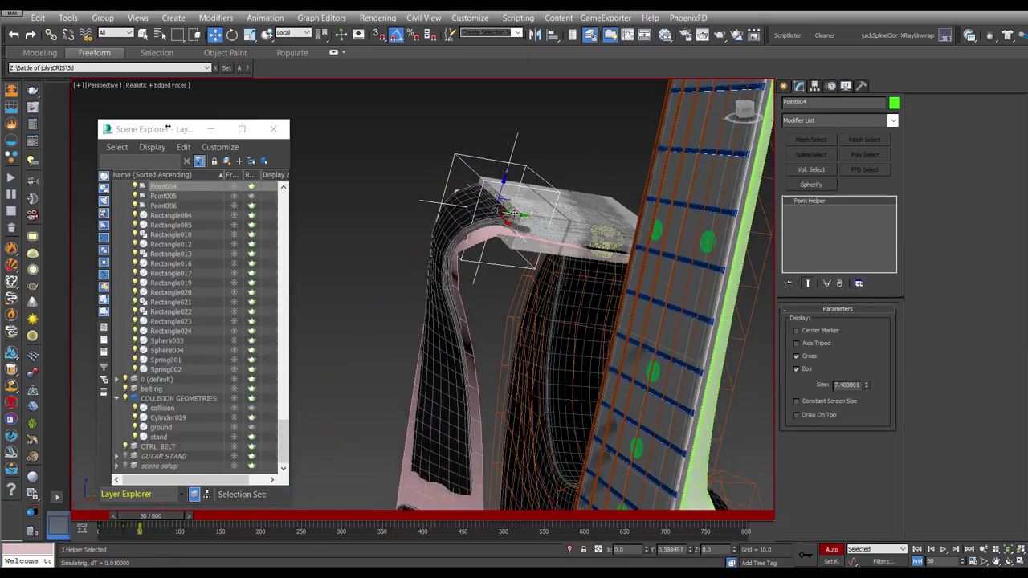
pyautogui.press('e')
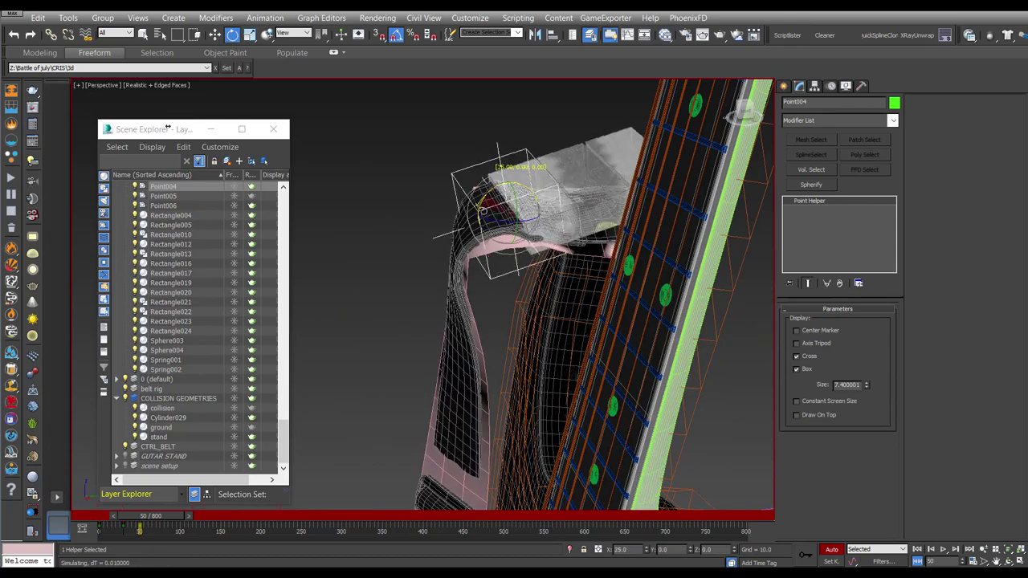
pyautogui.press('w')
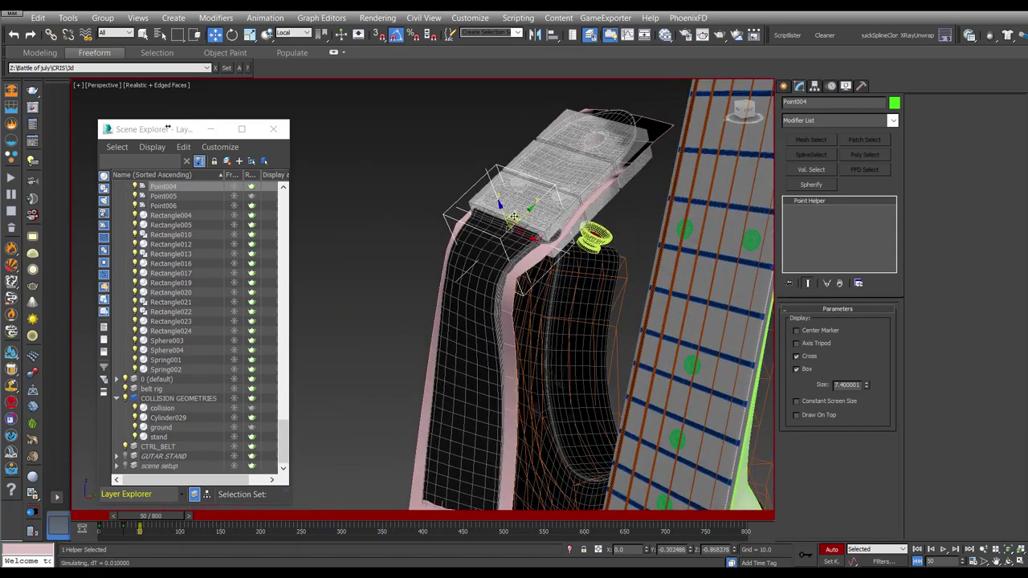
pyautogui.click(574, 212)
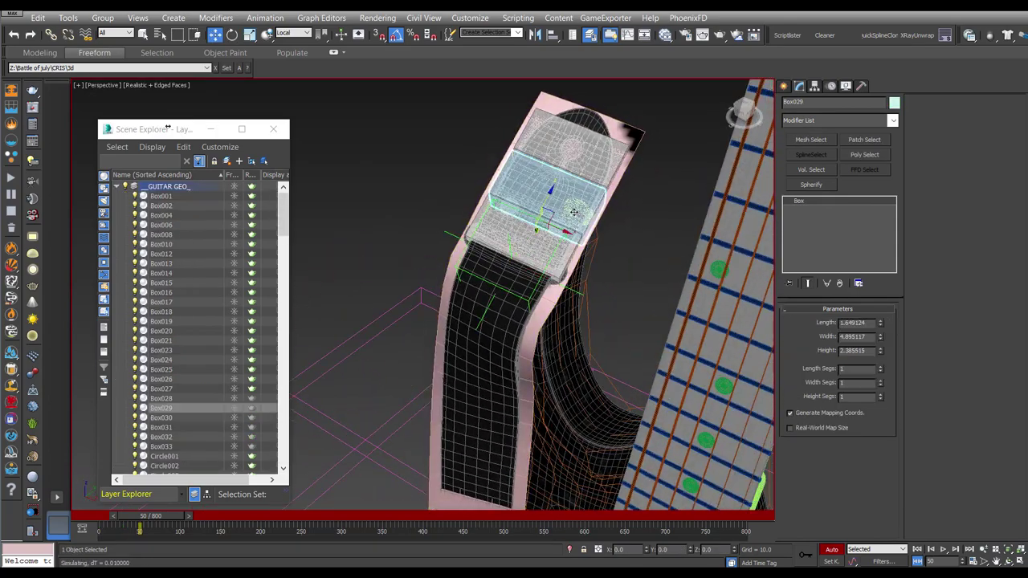
pyautogui.press('e')
pyautogui.moveTo(574, 212)
pyautogui.mouseDown()
pyautogui.moveTo(530, 193)
pyautogui.moveTo(542, 216)
pyautogui.mouseUp()
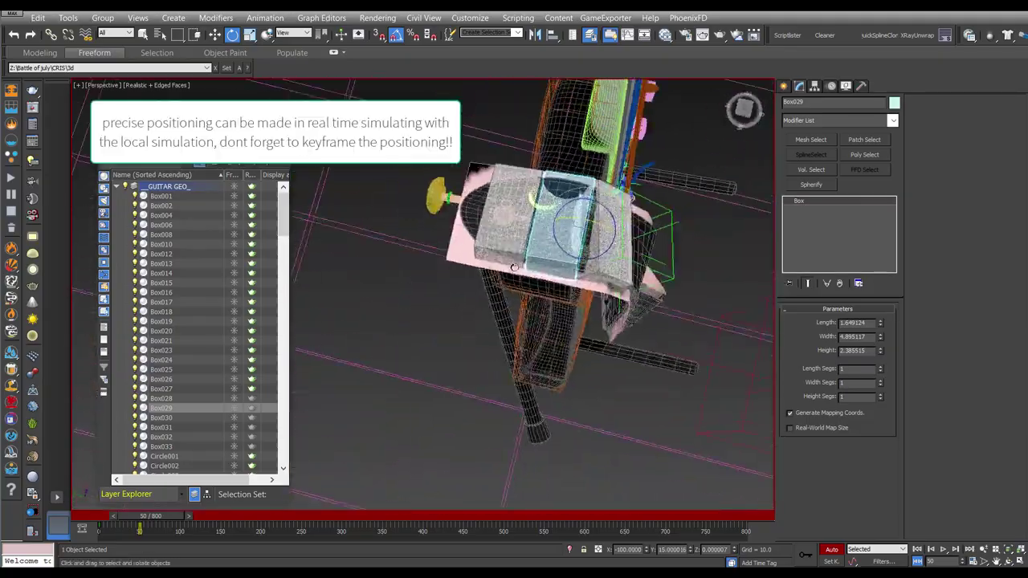
pyautogui.moveTo(600, 233); pyautogui.dragTo(621, 188)
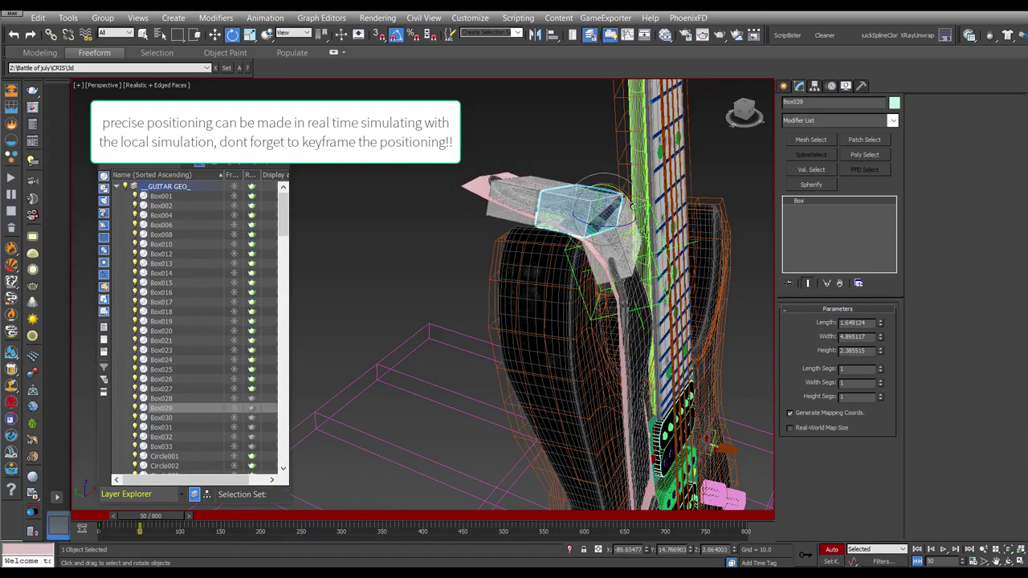
pyautogui.moveTo(621, 187)
pyautogui.keyDown('alt'); pyautogui.mouseDown(button='middle')
pyautogui.moveTo(571, 240)
pyautogui.moveTo(569, 202)
pyautogui.moveTo(545, 241)
pyautogui.mouseUp(button='middle'); pyautogui.keyUp('alt')
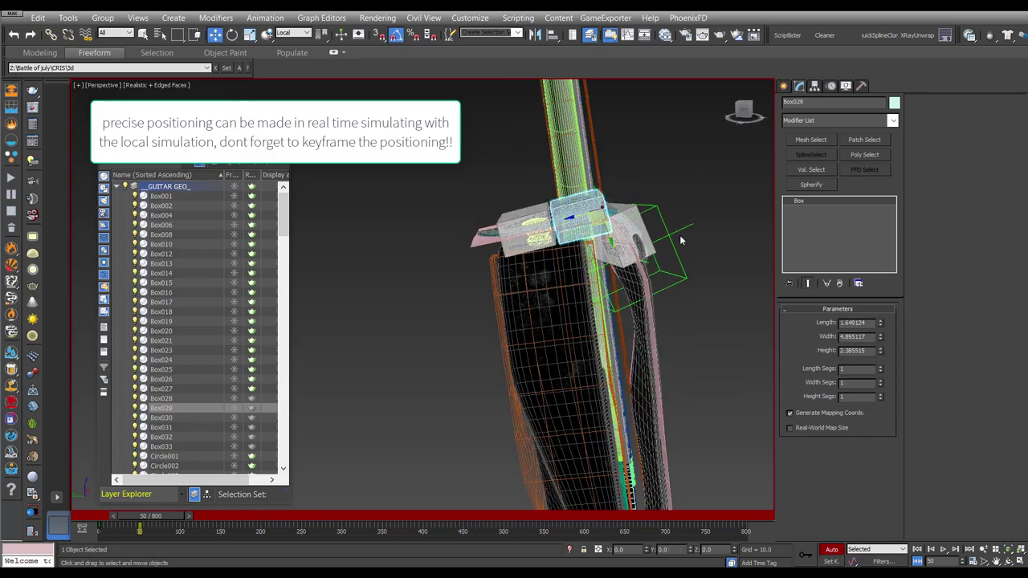
# Step: Select the Point004 helper and the Box030 and Box029 clips, checking the headstock from other angles
pyautogui.press('w')
pyautogui.click(545, 317)
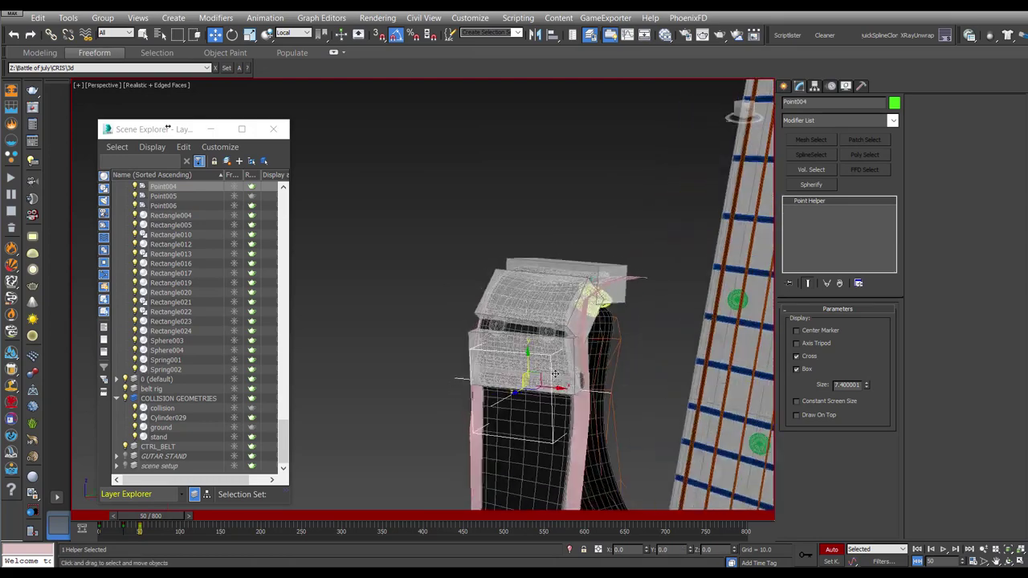
pyautogui.click(595, 289)
pyautogui.press('e')
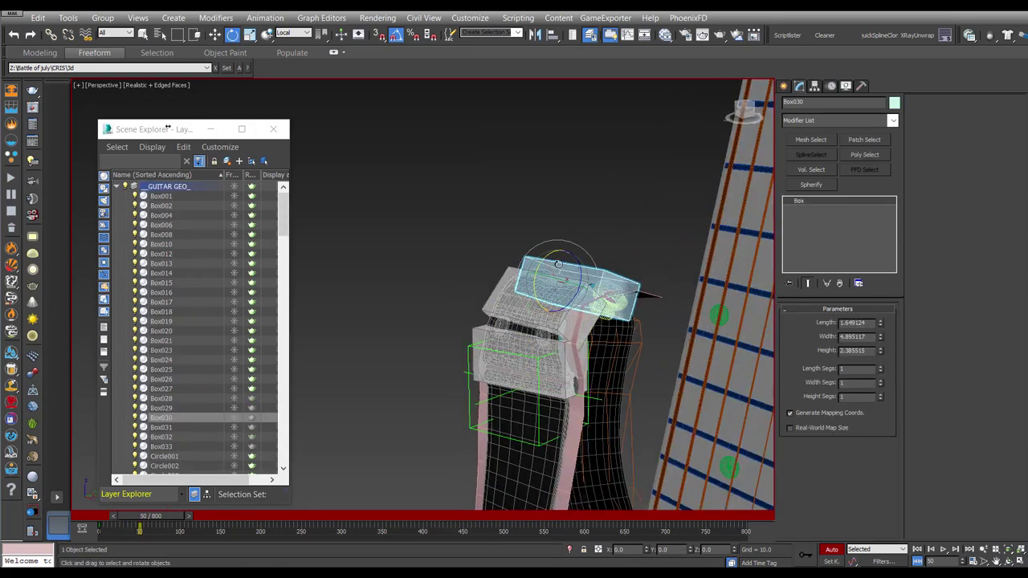
pyautogui.click(558, 298)
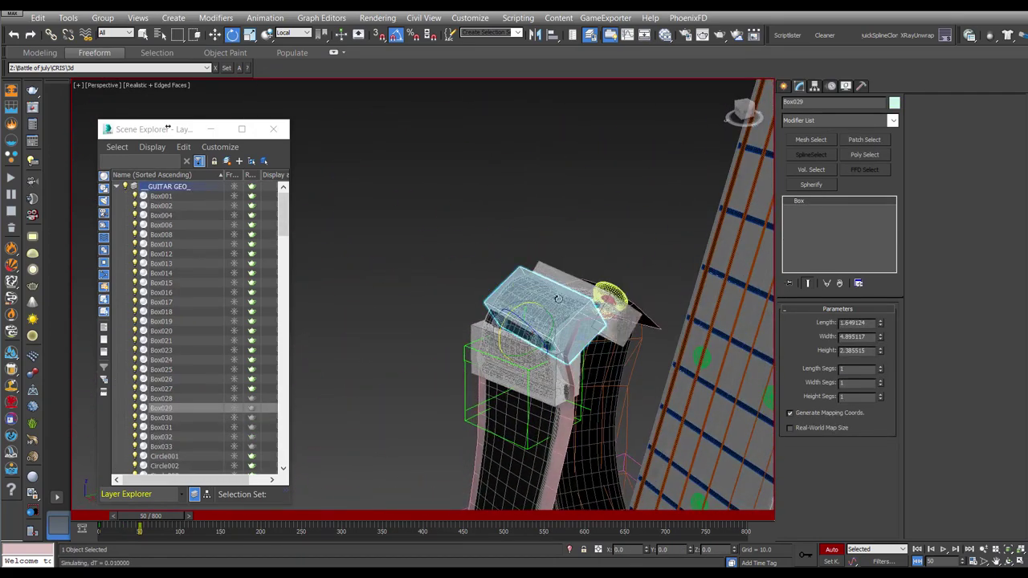
pyautogui.keyDown('alt'); pyautogui.moveTo(558, 298); pyautogui.dragTo(571, 307, button='middle'); pyautogui.keyUp('alt')
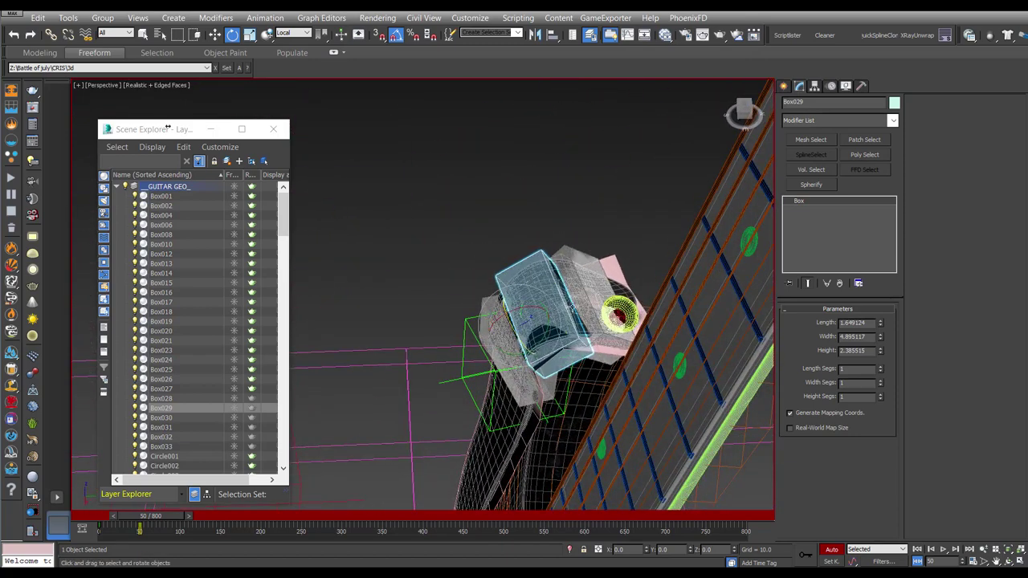
pyautogui.click(577, 282)
pyautogui.keyDown('alt'); pyautogui.moveTo(576, 282); pyautogui.dragTo(567, 337, button='middle'); pyautogui.keyUp('alt')
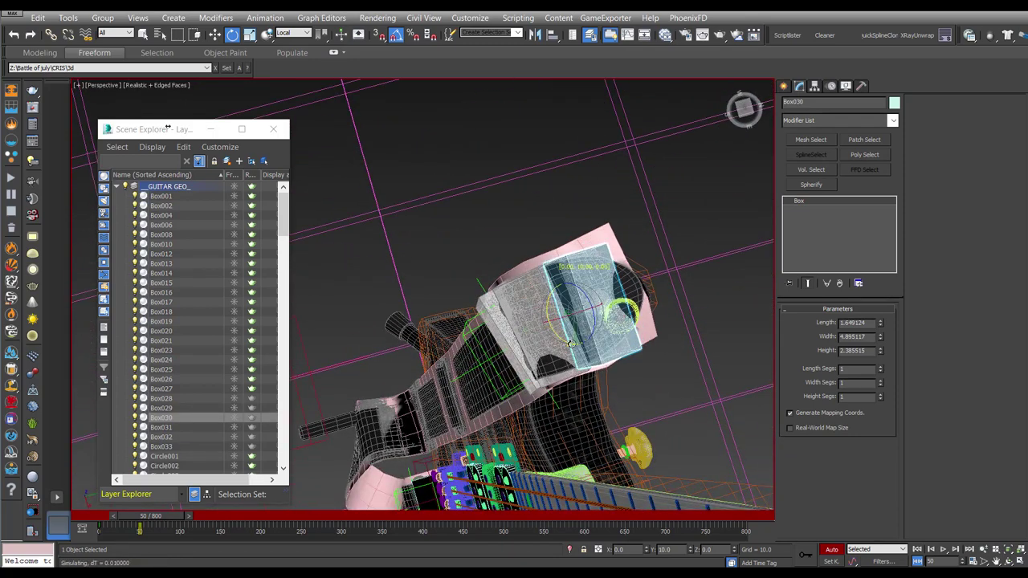
# Step: Rotate the Box030 clip about 10° to fit the headstock, then turn on Auto Key
pyautogui.press('w')
pyautogui.click(506, 363)
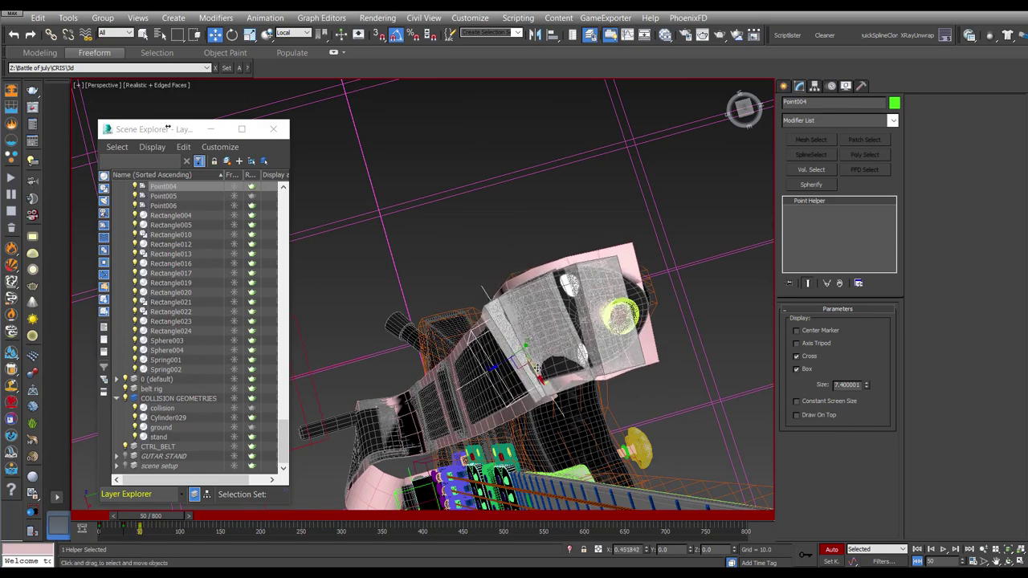
pyautogui.keyDown('alt'); pyautogui.moveTo(402, 273); pyautogui.dragTo(393, 270, button='middle'); pyautogui.keyUp('alt')
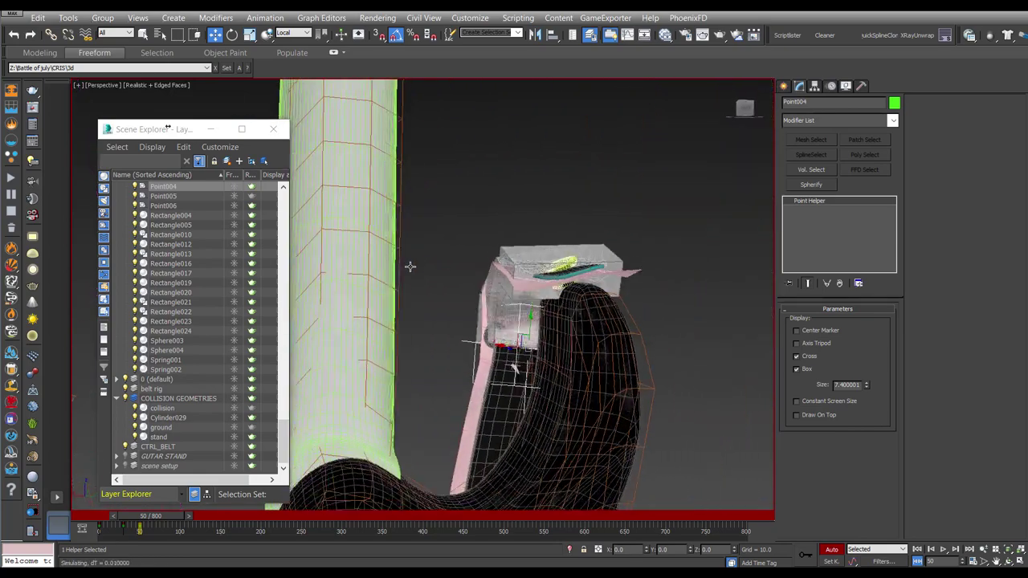
pyautogui.moveTo(513, 258); pyautogui.dragTo(501, 244)
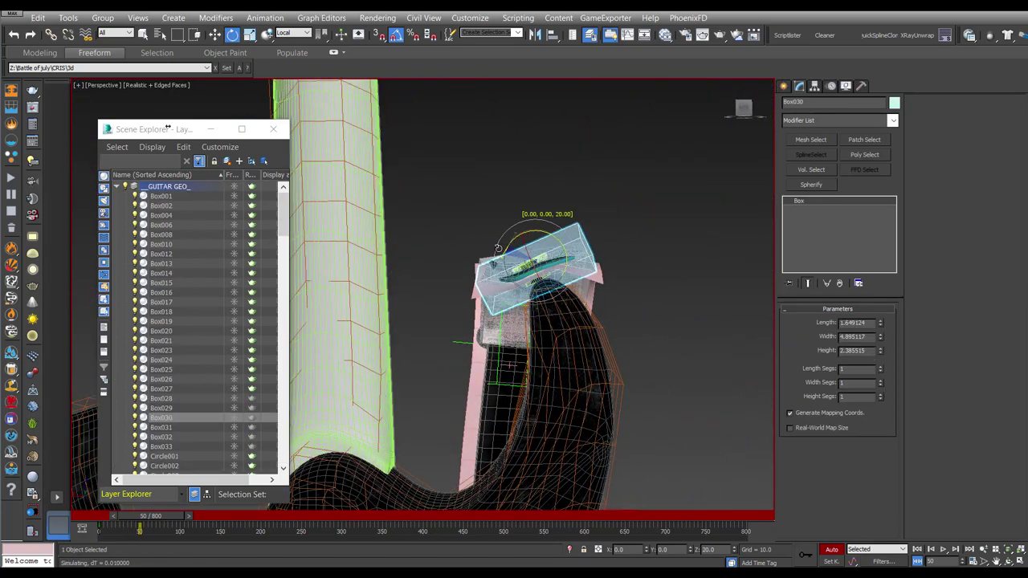
pyautogui.keyDown('alt'); pyautogui.moveTo(506, 251); pyautogui.dragTo(537, 220, button='middle'); pyautogui.keyUp('alt')
pyautogui.click(538, 219)
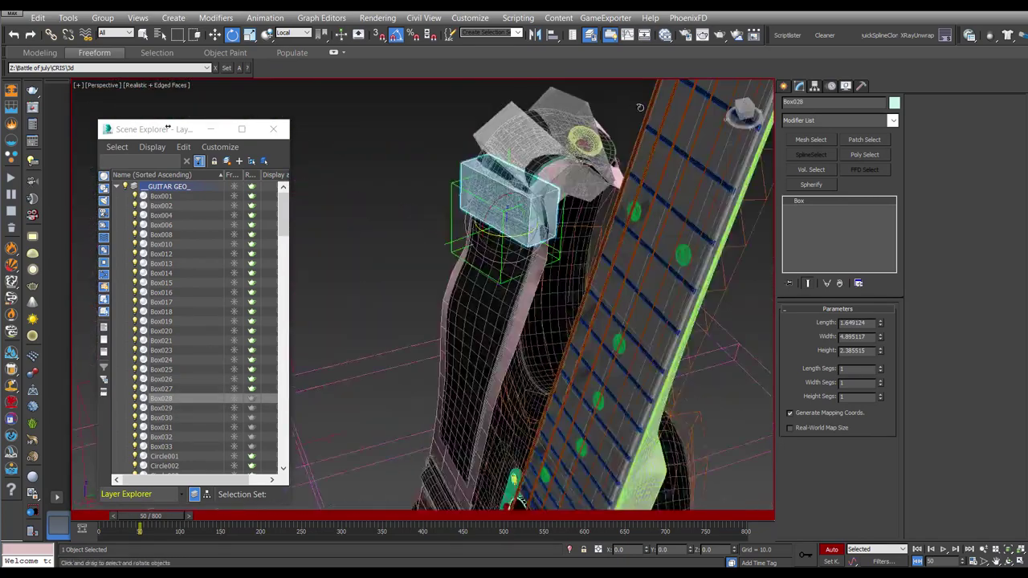
pyautogui.click(831, 549)
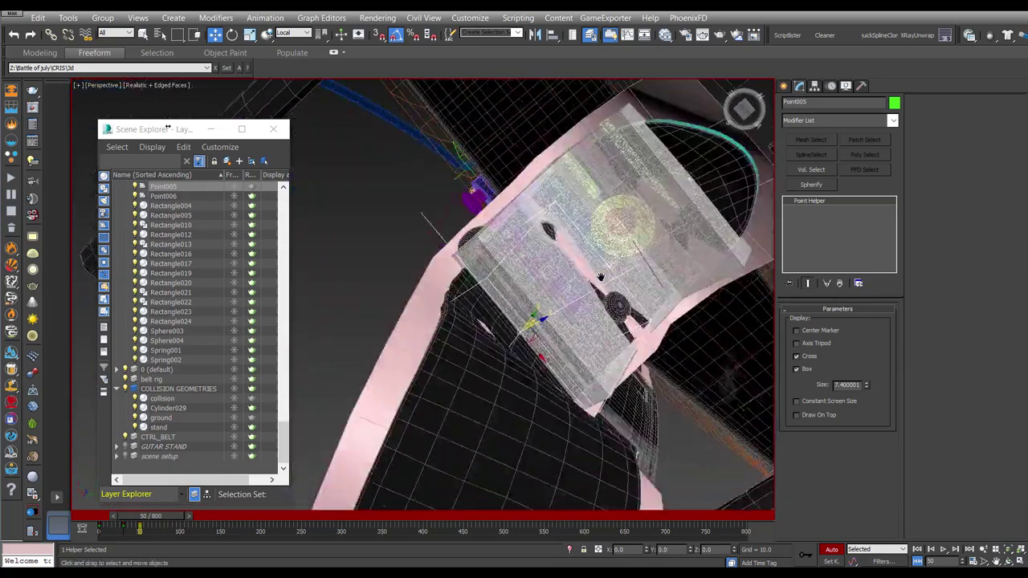
pyautogui.press('e')
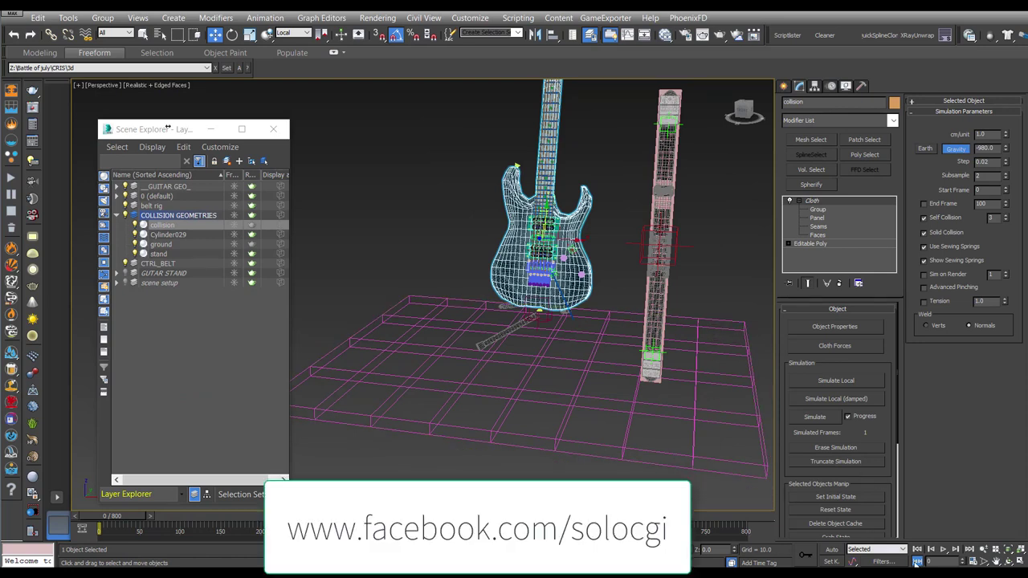
# Step: Rerun the full strap cloth simulation and cancel it at 64 frames
pyautogui.click(815, 418)
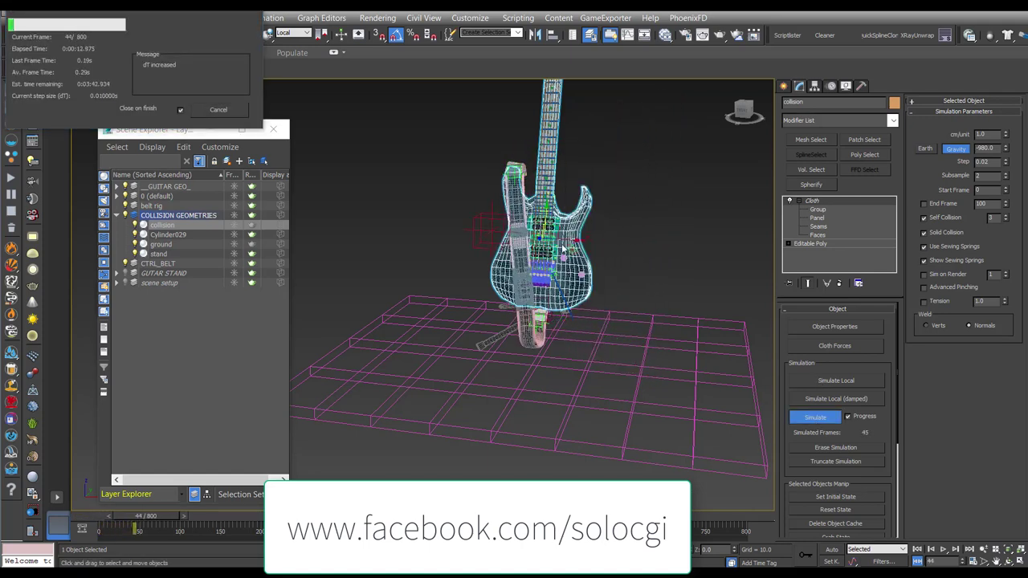
pyautogui.click(220, 110)
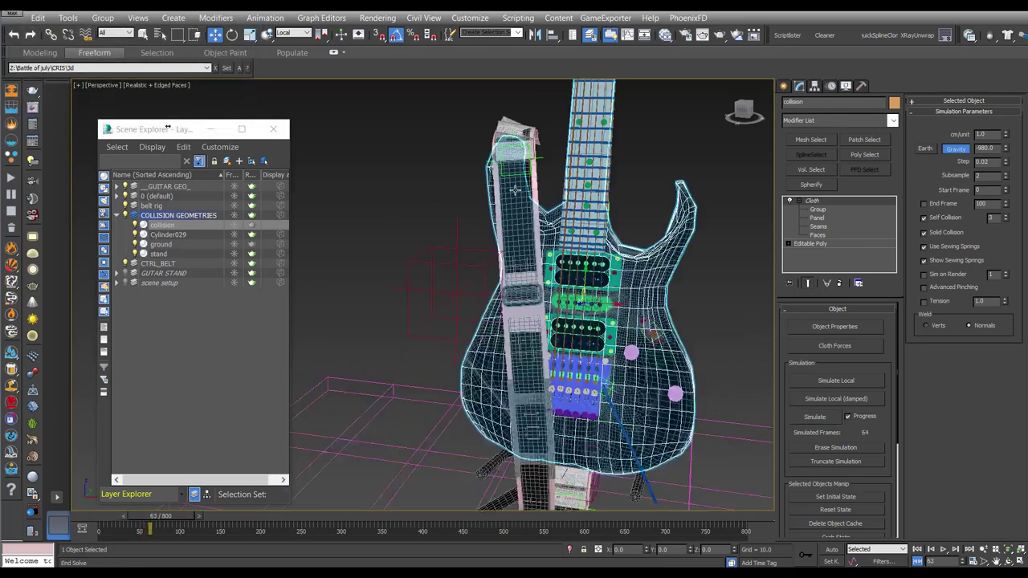